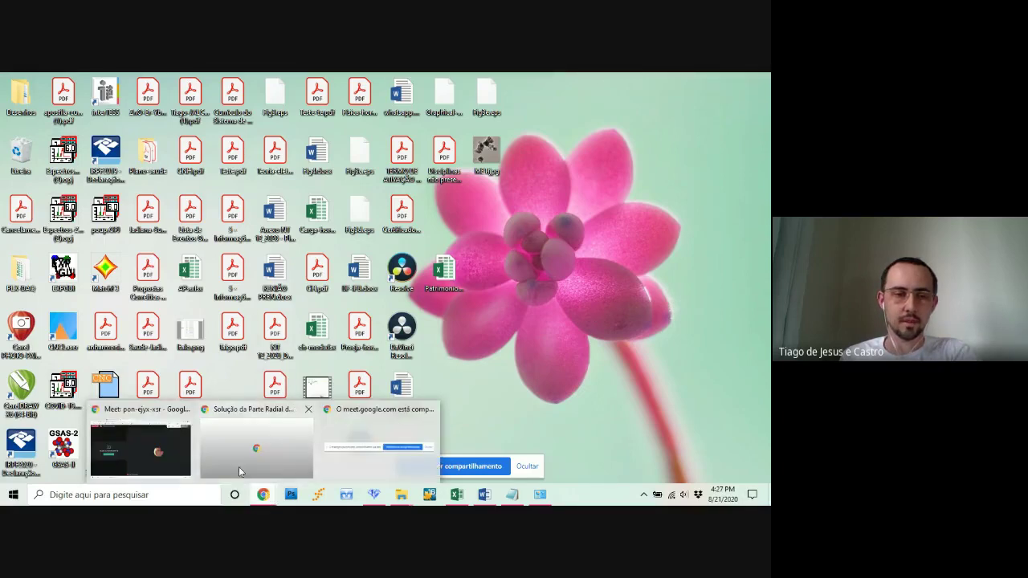
Step: Open a new Chrome window and search the web for "match! crystal"
{"action": "right_click", "coordinate": [263, 494]}
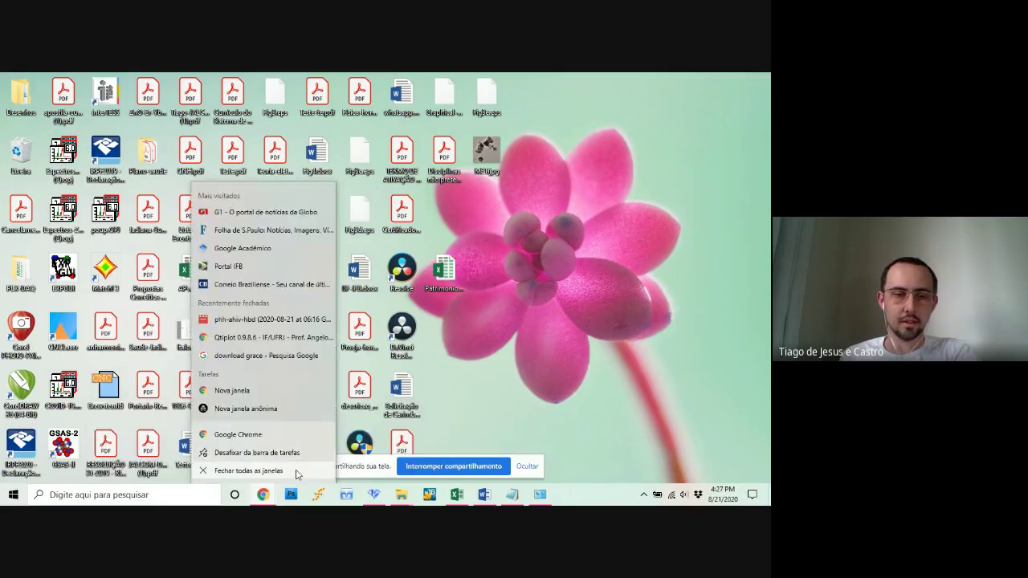
{"action": "left_click", "coordinate": [263, 434]}
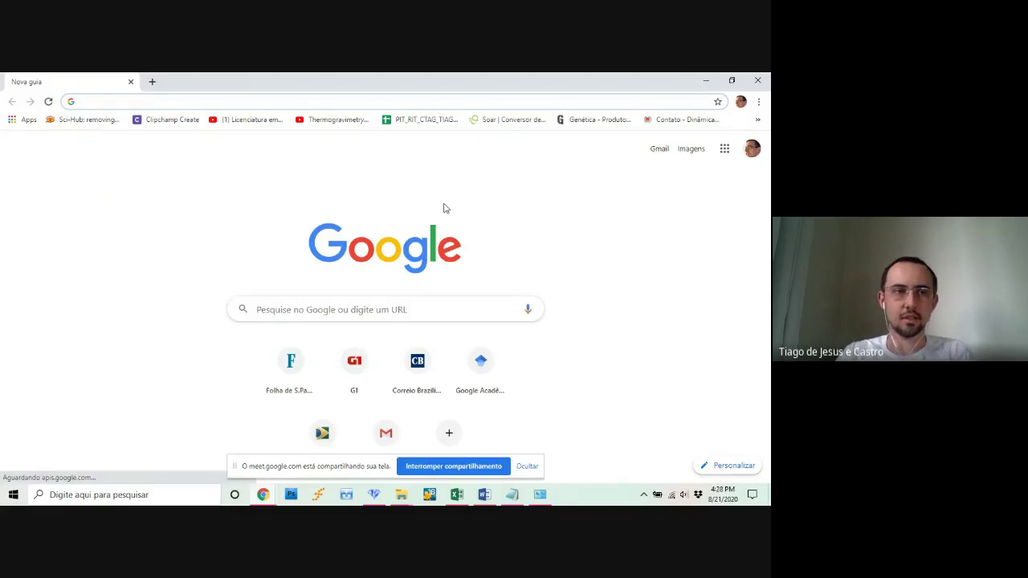
{"action": "type", "text": "m"}
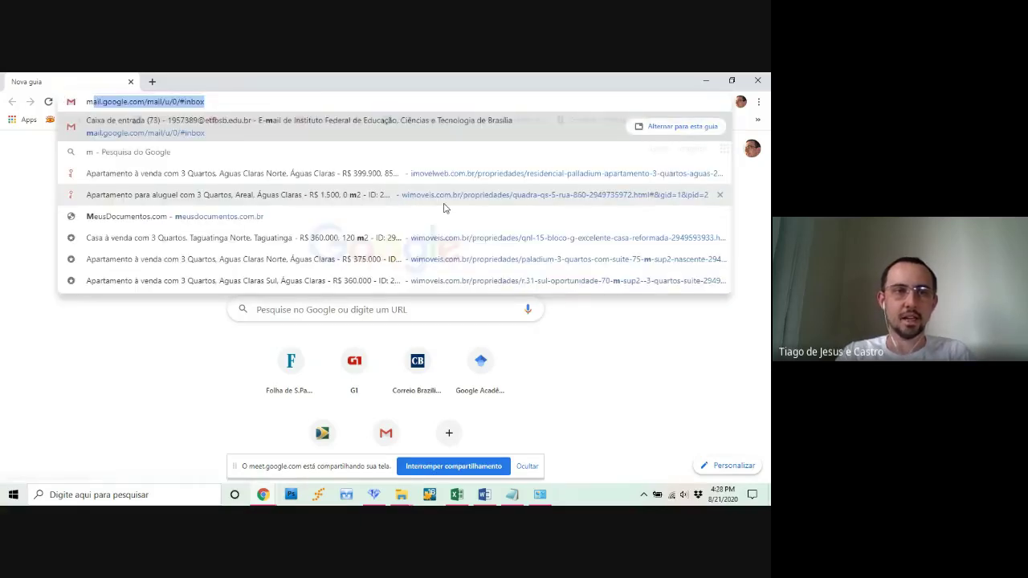
{"action": "type", "text": "atch"}
{"action": "key", "text": "BackSpace"}
{"action": "key", "text": "BackSpace"}
{"action": "key", "text": "BackSpace"}
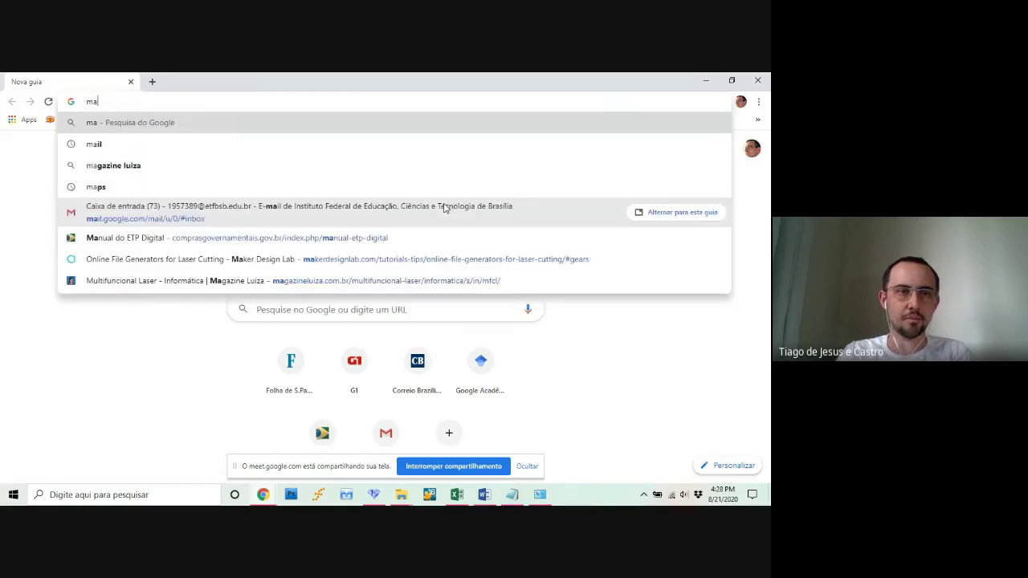
{"action": "type", "text": "tch"}
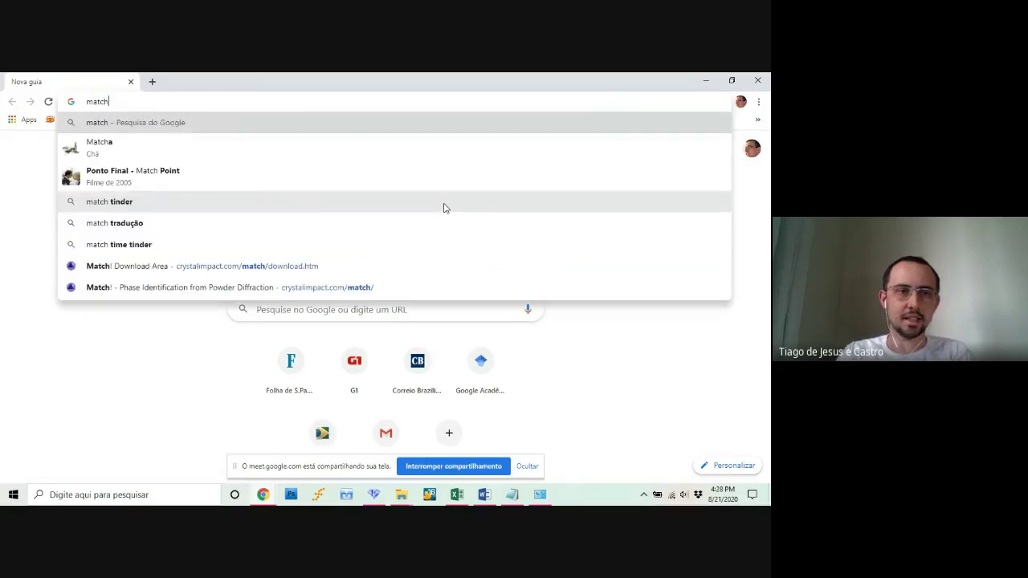
{"action": "type", "text": "i"}
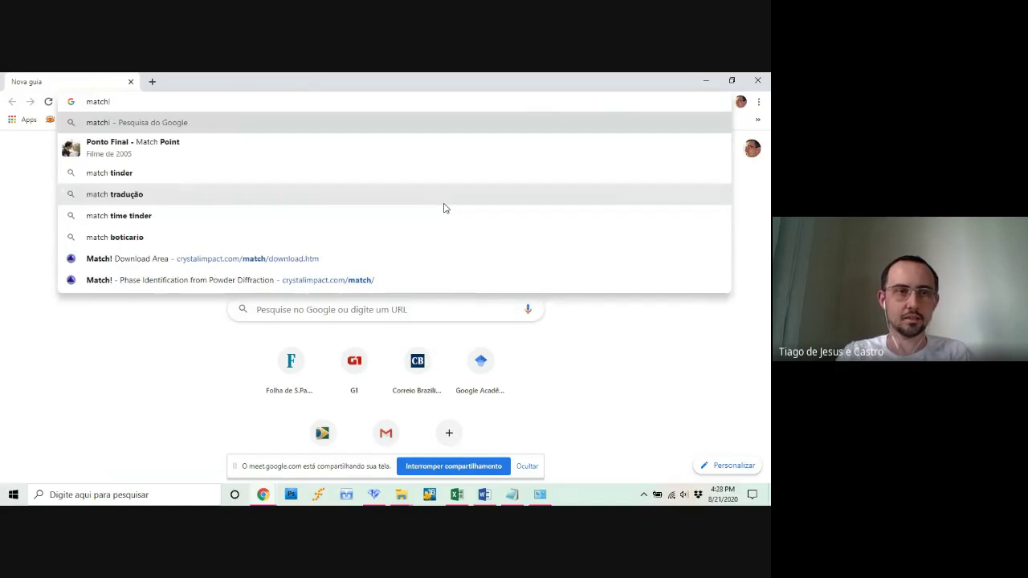
{"action": "type", "text": " cr"}
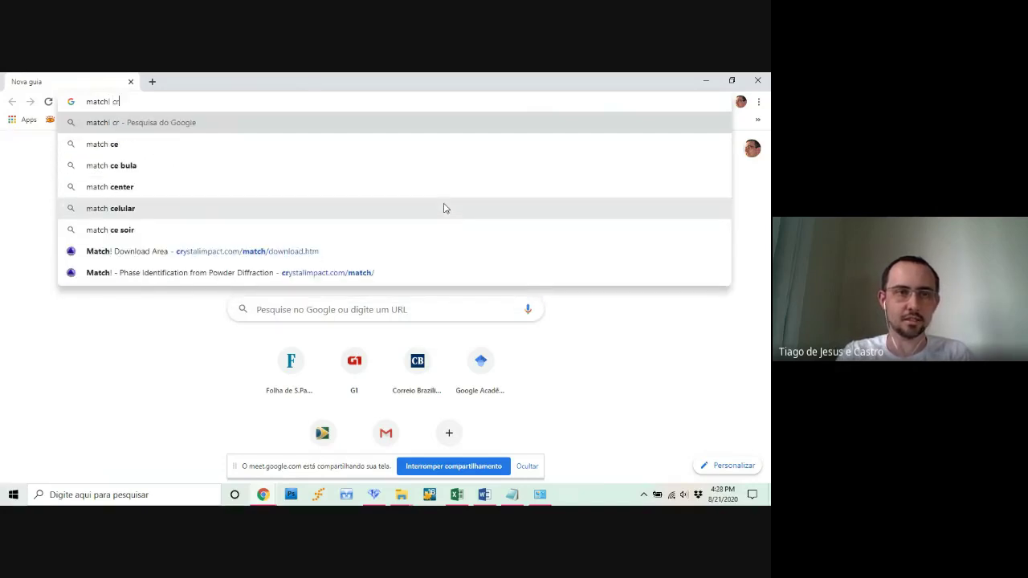
{"action": "type", "text": "ystal"}
{"action": "key", "text": "Return"}
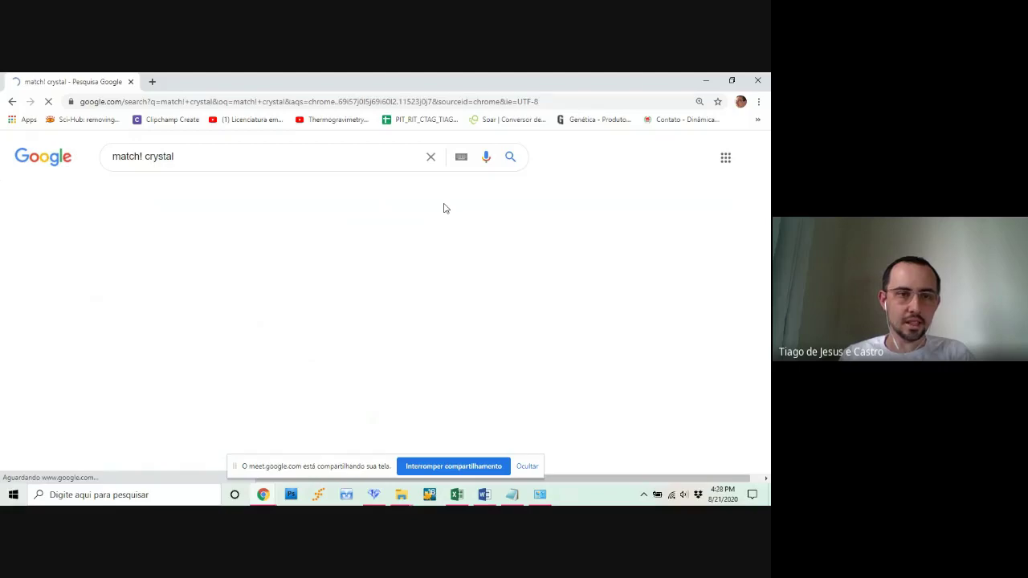
Step: Open Crystal Impact's Match! product page from the results and view the Version 2 download packages
{"action": "left_click", "coordinate": [321, 260]}
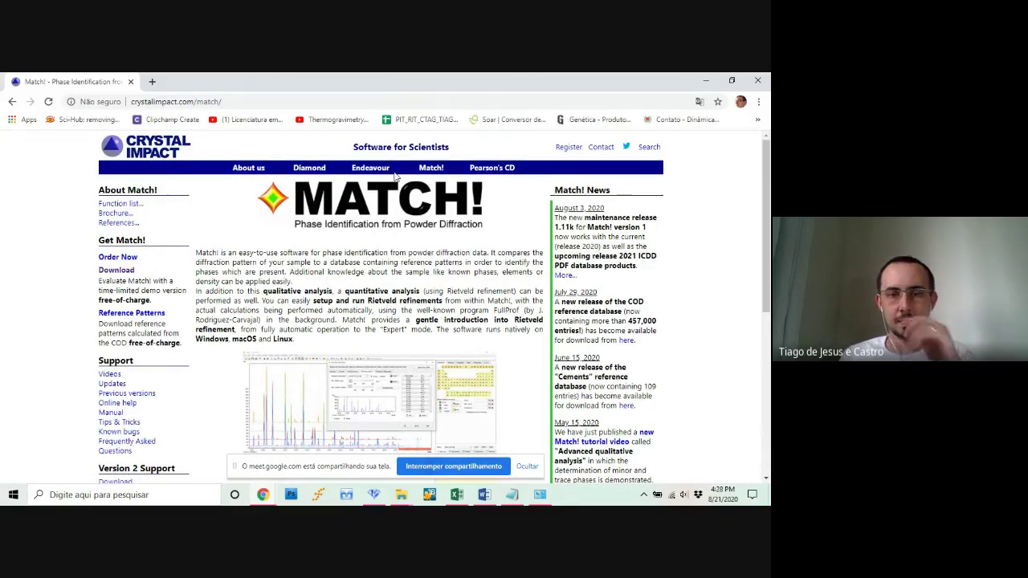
{"action": "scroll", "coordinate": [394, 178], "scroll_direction": "down", "scroll_amount": 2}
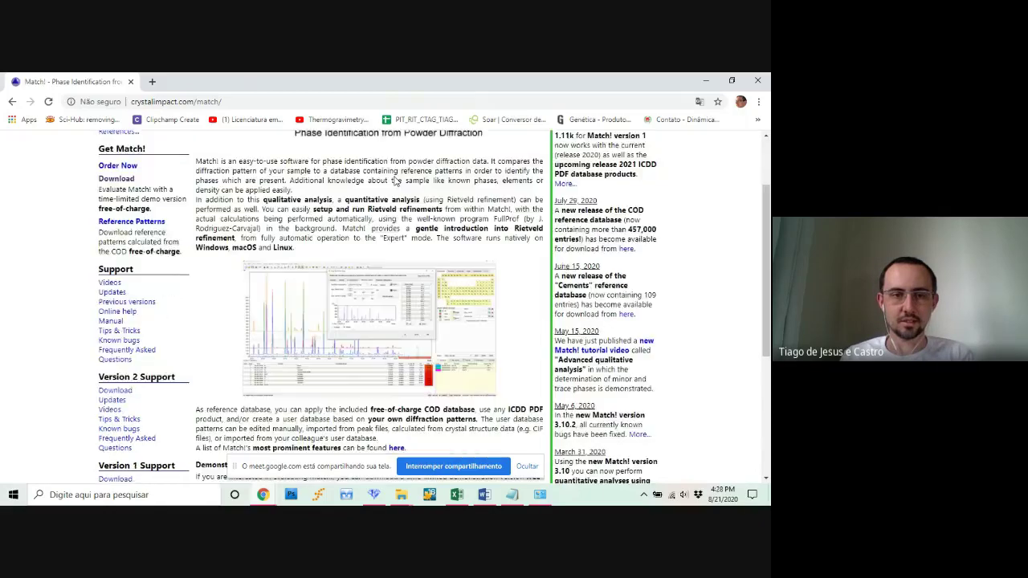
{"action": "scroll", "coordinate": [395, 178], "scroll_direction": "down", "scroll_amount": 3}
{"action": "scroll", "coordinate": [394, 178], "scroll_direction": "up", "scroll_amount": 4}
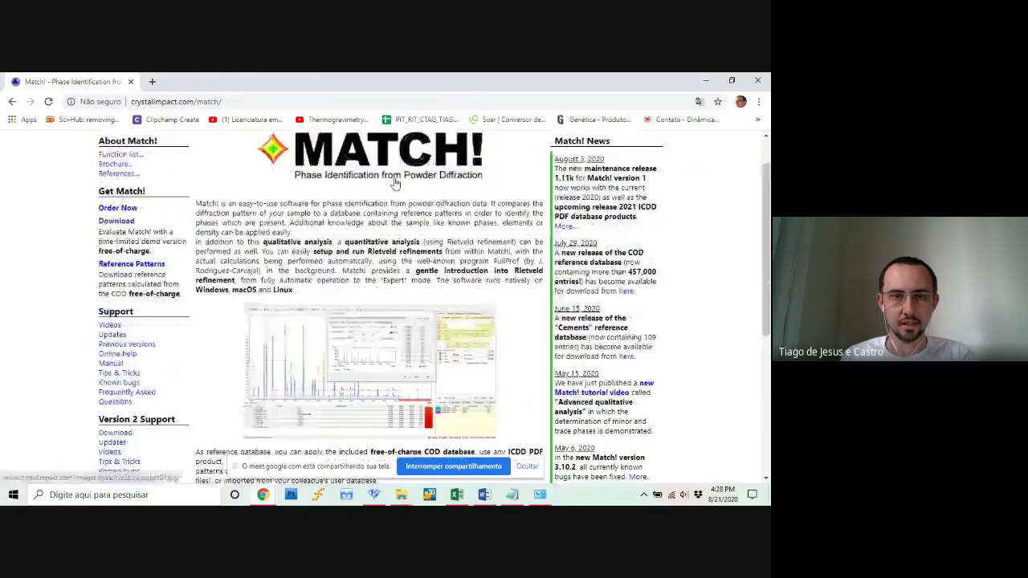
{"action": "scroll", "coordinate": [394, 180], "scroll_direction": "down", "scroll_amount": 1}
{"action": "scroll", "coordinate": [394, 182], "scroll_direction": "down", "scroll_amount": 3}
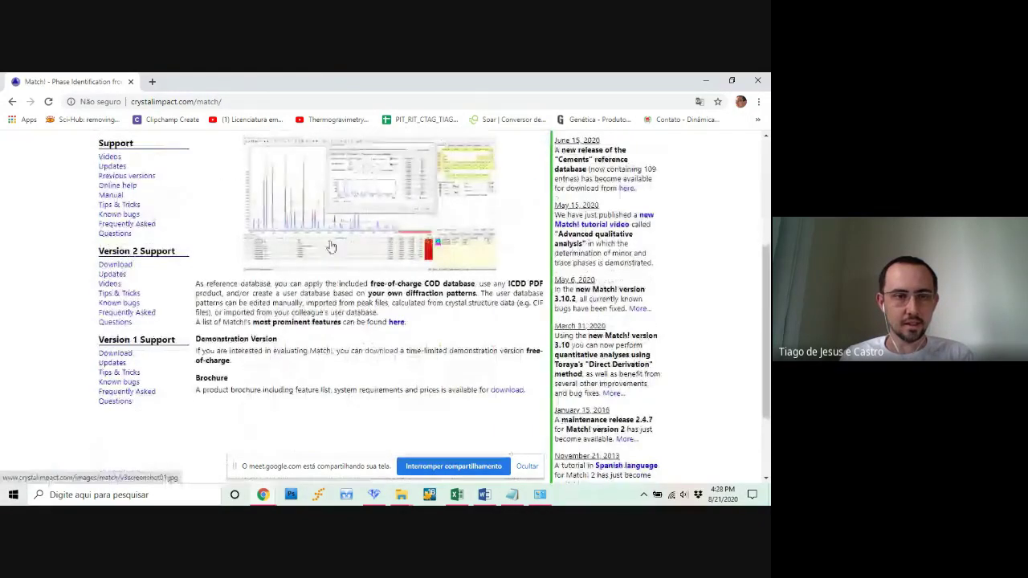
{"action": "left_click", "coordinate": [131, 268]}
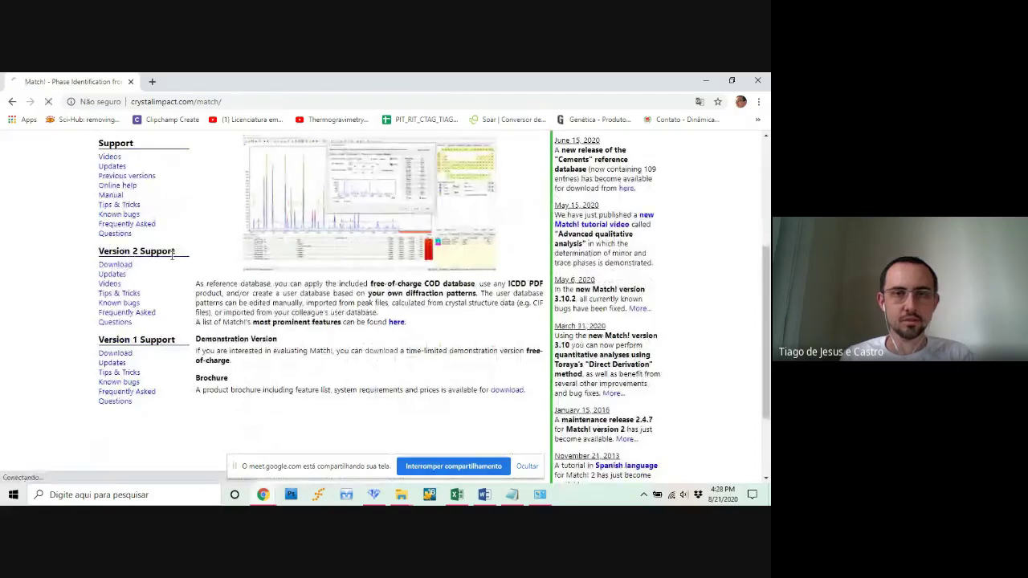
{"action": "scroll", "coordinate": [290, 255], "scroll_direction": "down", "scroll_amount": 5}
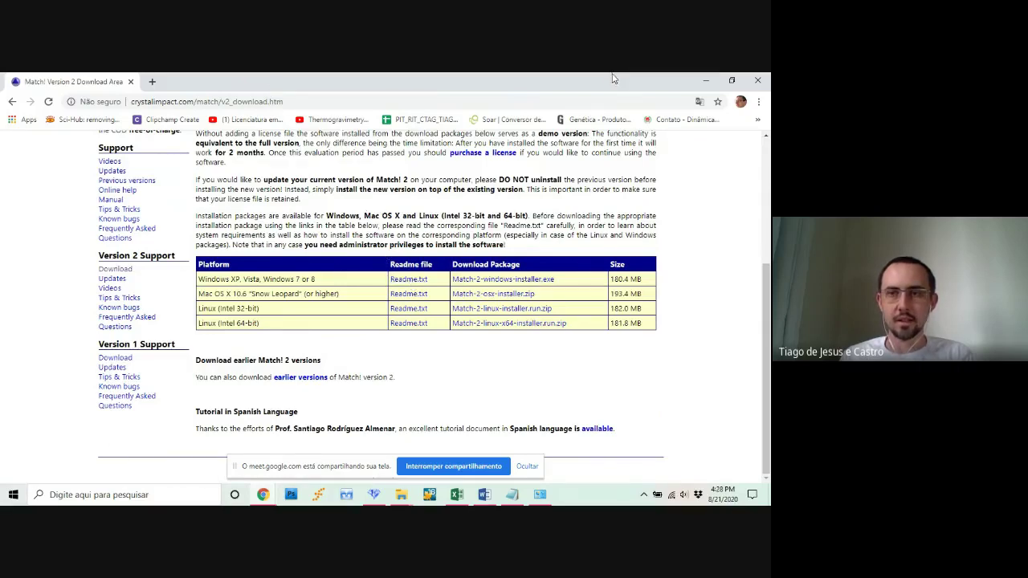
Step: Minimize the browser and launch Match! from the desktop
{"action": "left_click", "coordinate": [701, 80]}
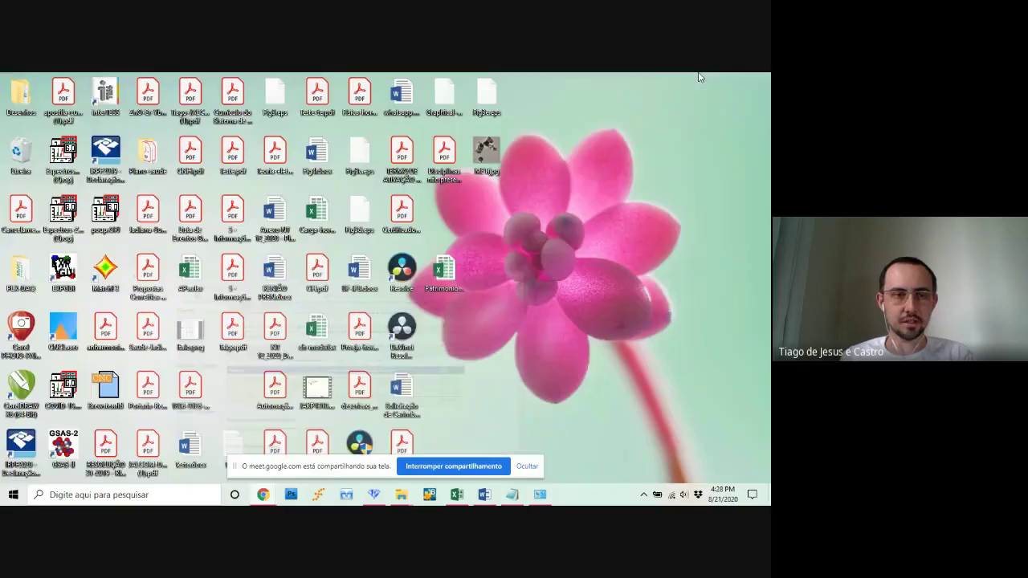
{"action": "double_click", "coordinate": [108, 271]}
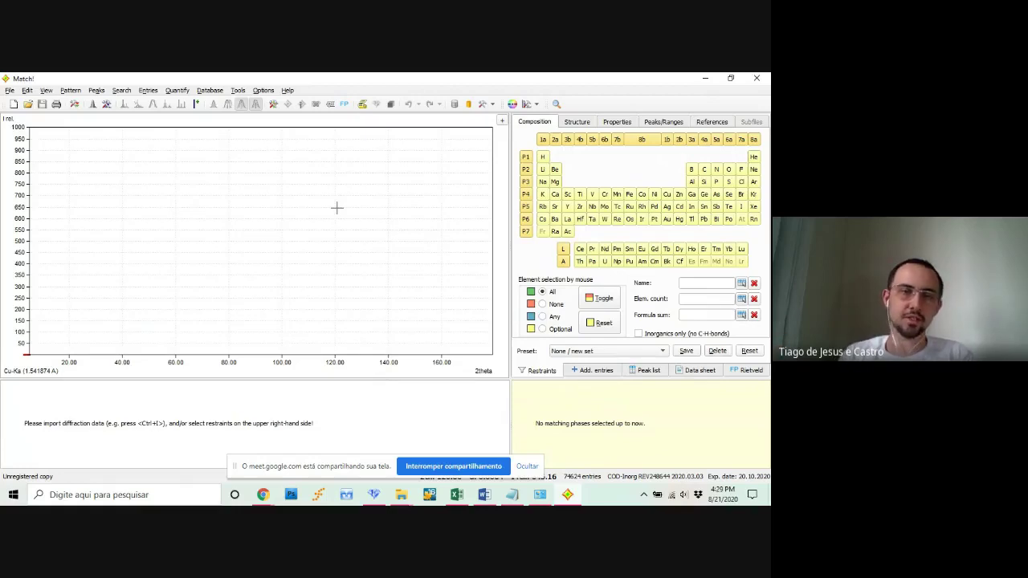
Step: Try to import the diffraction data file YbZnO0100.brml from the DADOS folder
{"action": "left_click", "coordinate": [9, 91]}
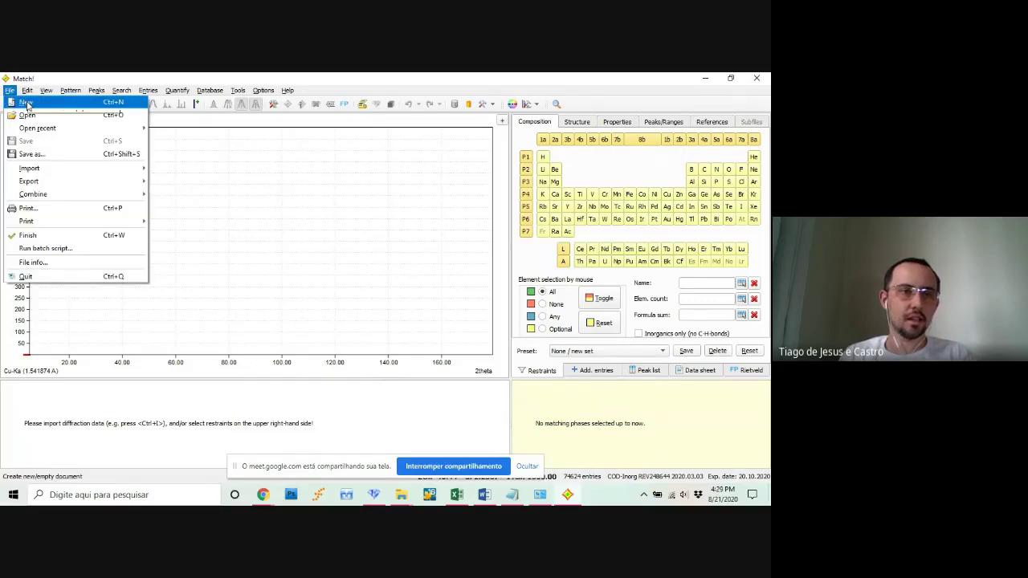
{"action": "mouse_move", "coordinate": [45, 171]}
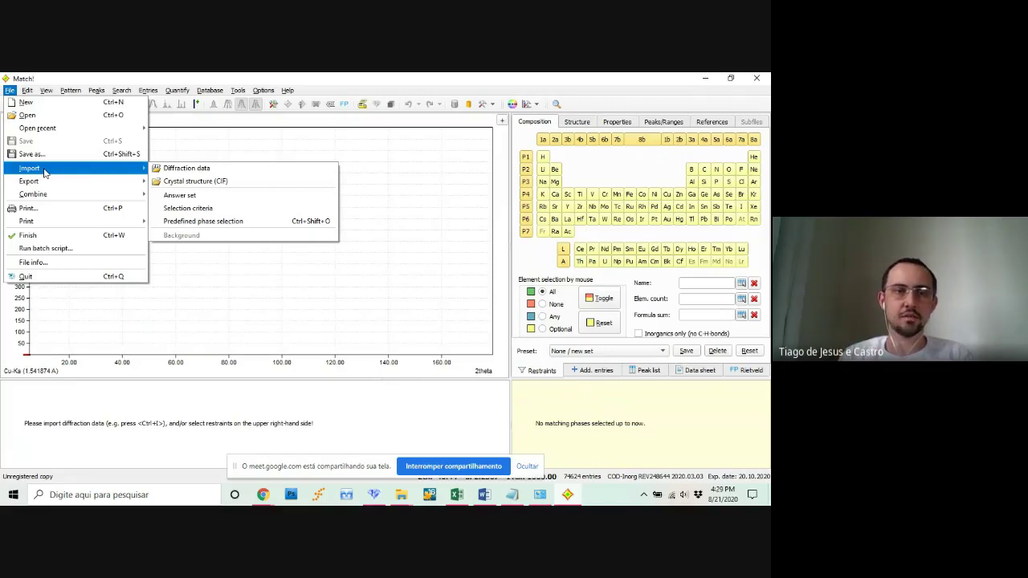
{"action": "left_click", "coordinate": [192, 171]}
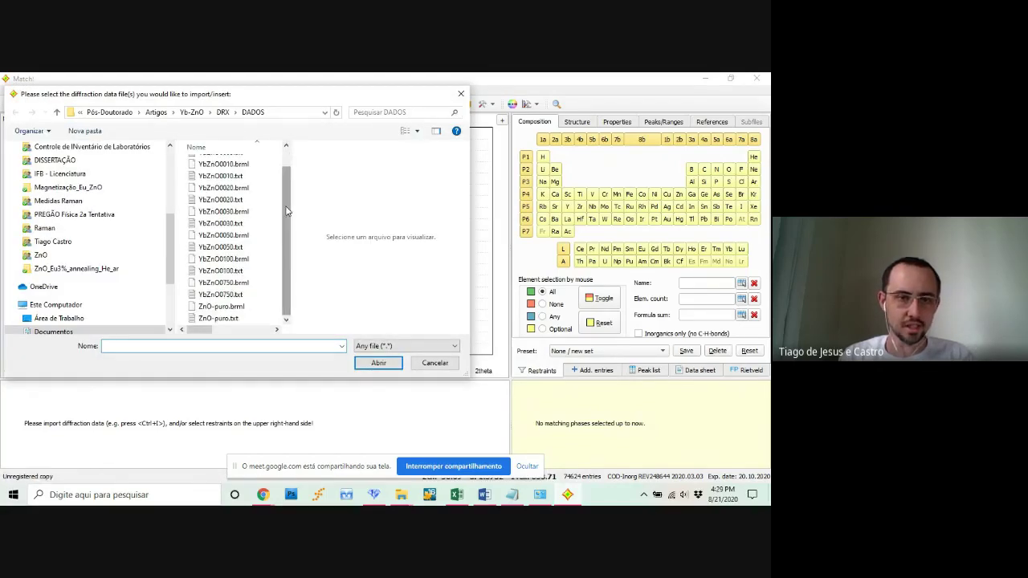
{"action": "scroll", "coordinate": [261, 298], "scroll_direction": "down", "scroll_amount": 1}
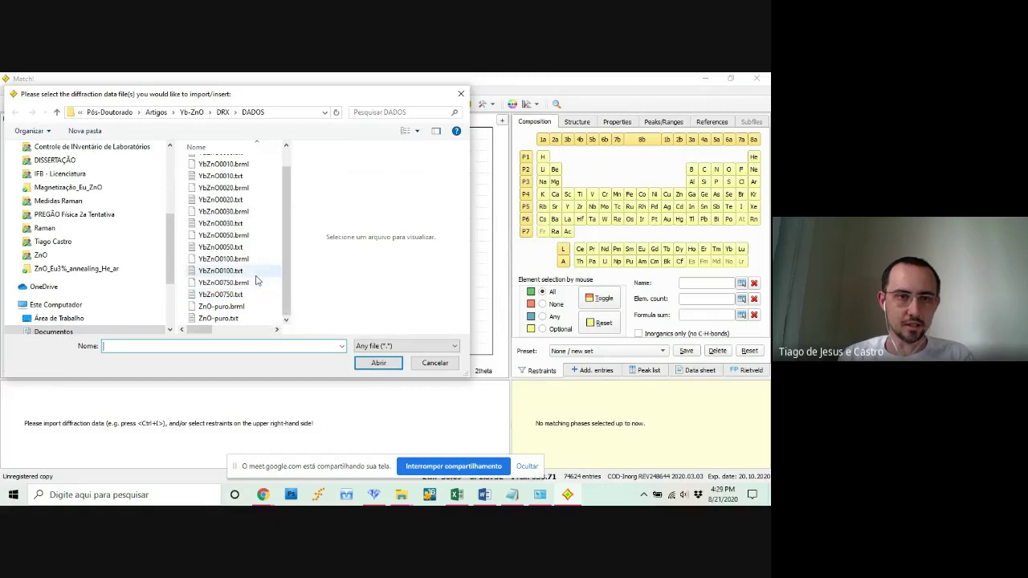
{"action": "left_click", "coordinate": [246, 177]}
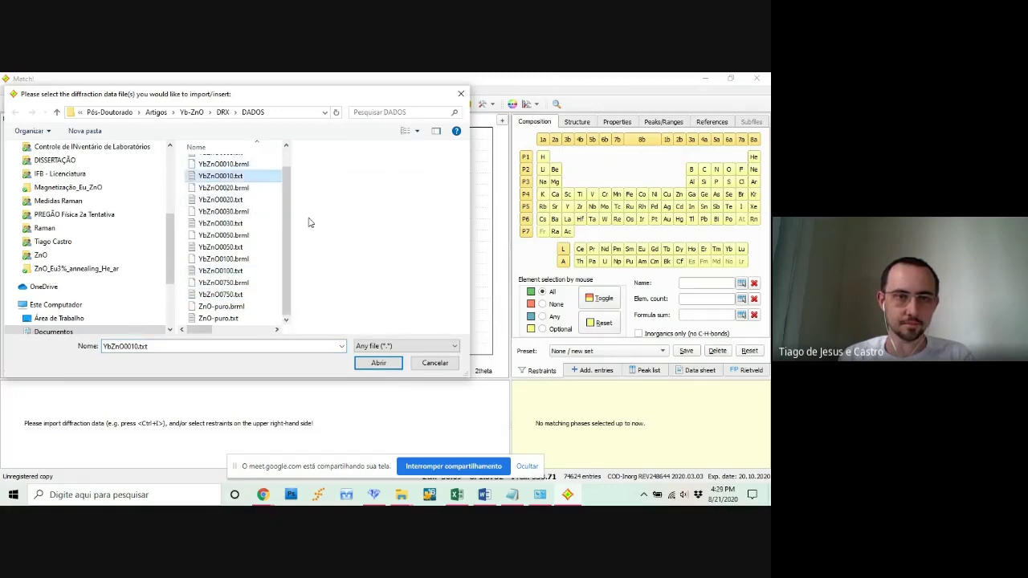
{"action": "left_click", "coordinate": [243, 260]}
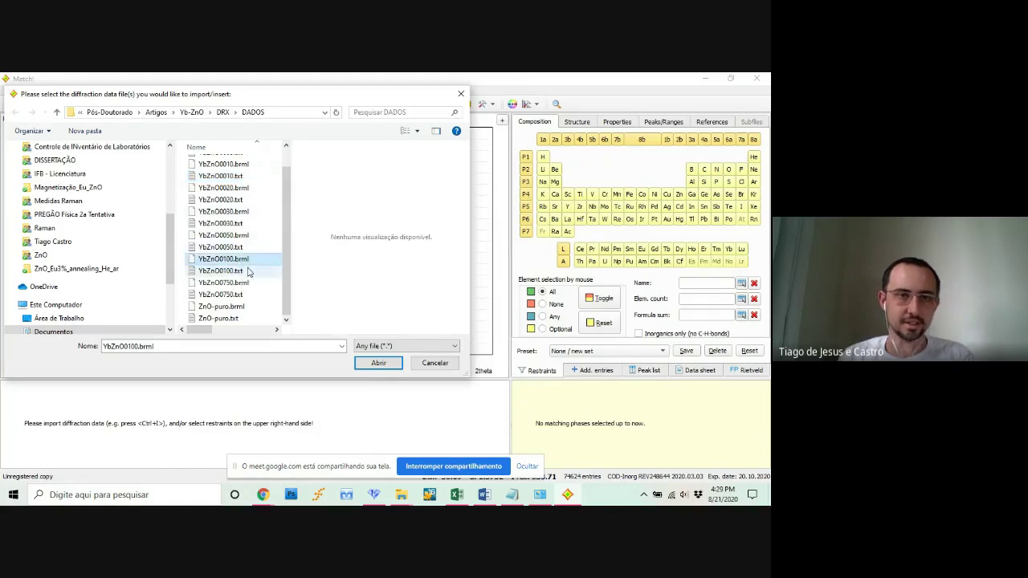
{"action": "left_click", "coordinate": [388, 362]}
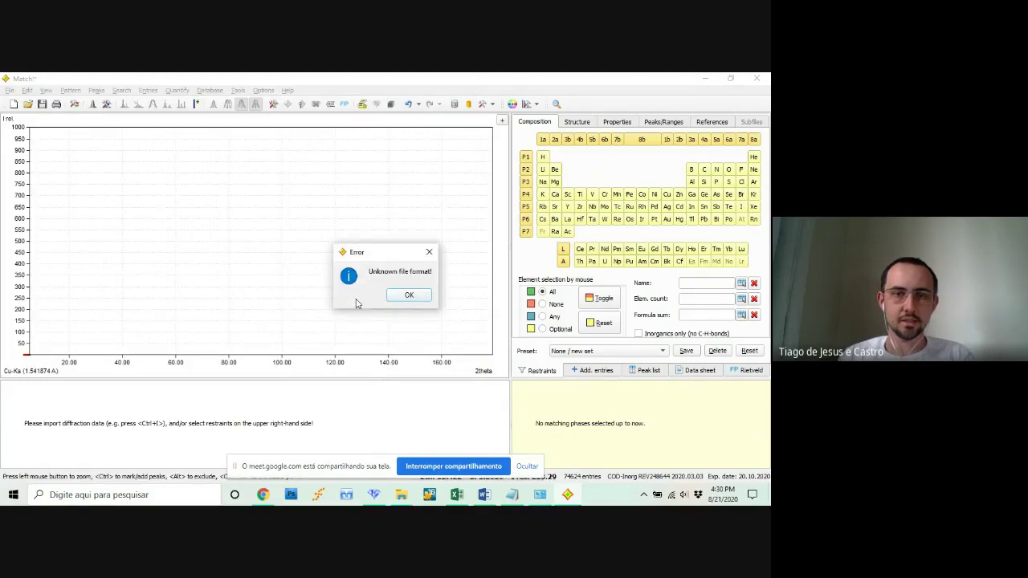
{"action": "left_click", "coordinate": [401, 296]}
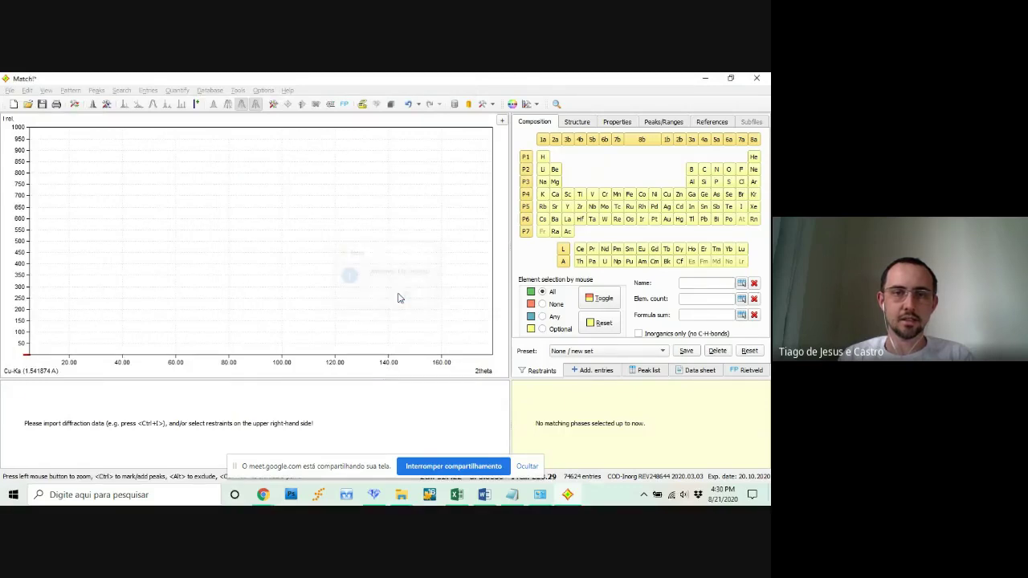
Step: Import the diffraction data file YbZnO0100.txt from the DADOS folder
{"action": "left_click", "coordinate": [10, 92]}
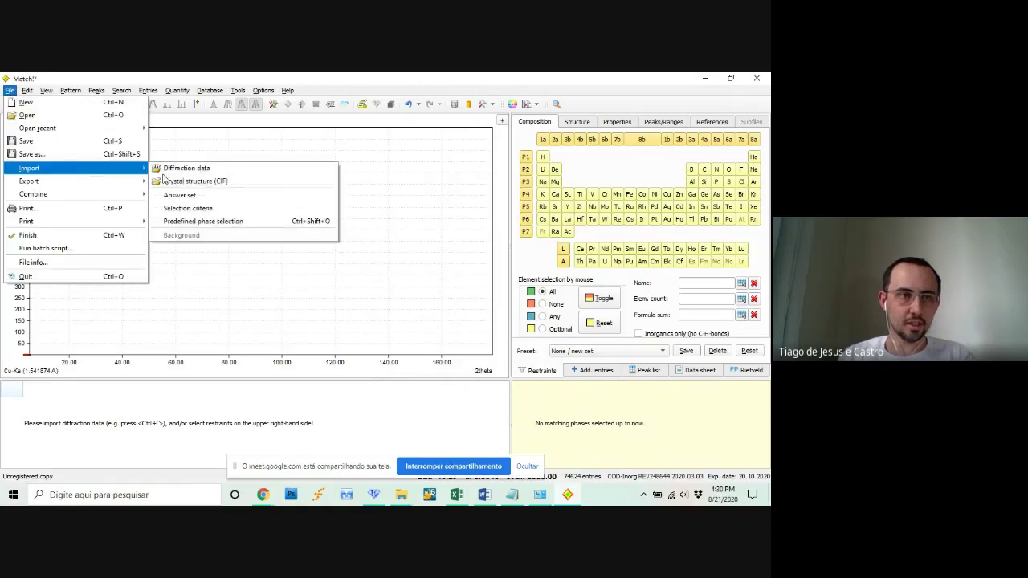
{"action": "left_click", "coordinate": [198, 169]}
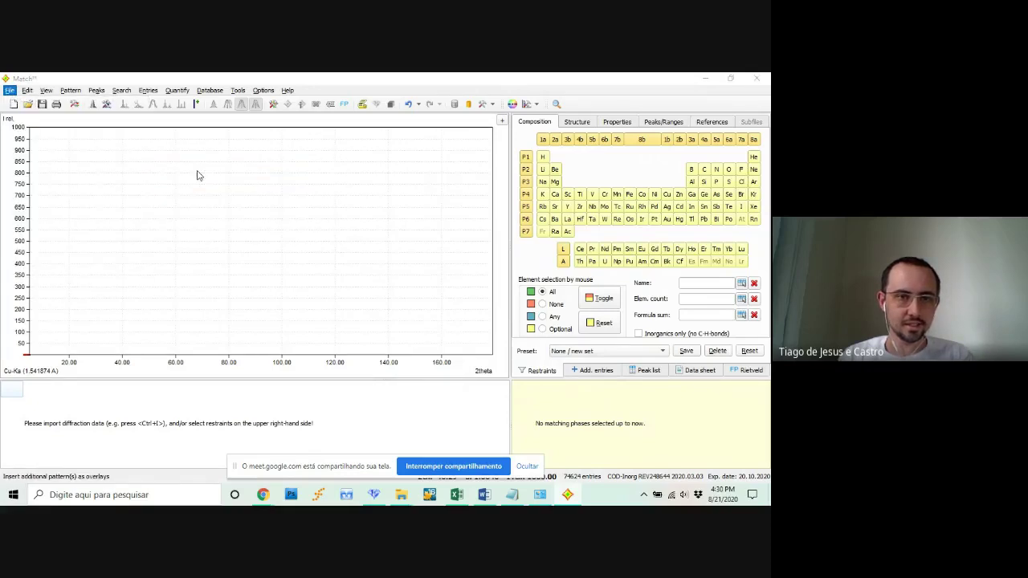
{"action": "scroll", "coordinate": [229, 223], "scroll_direction": "down", "scroll_amount": 1}
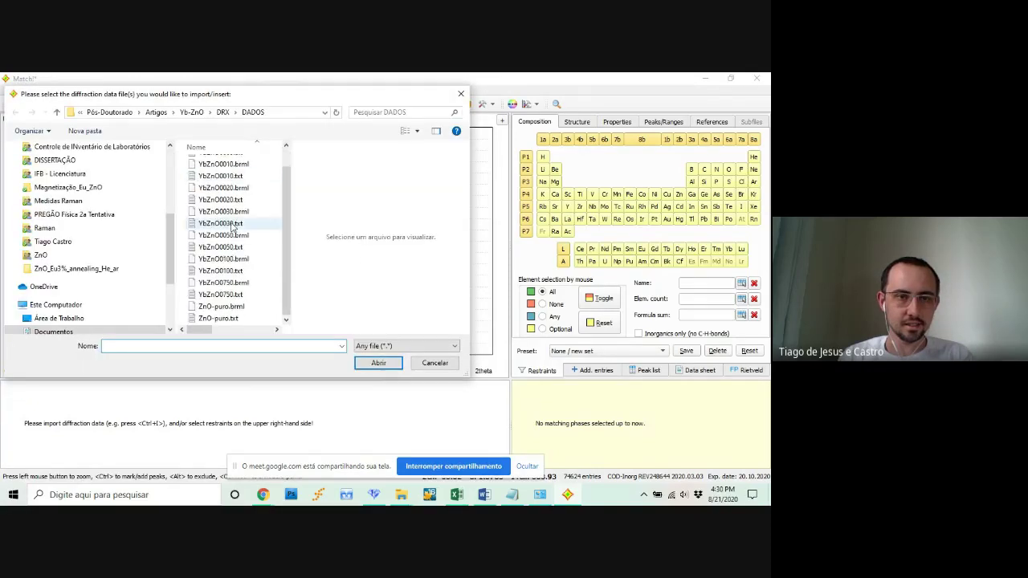
{"action": "left_click", "coordinate": [239, 272]}
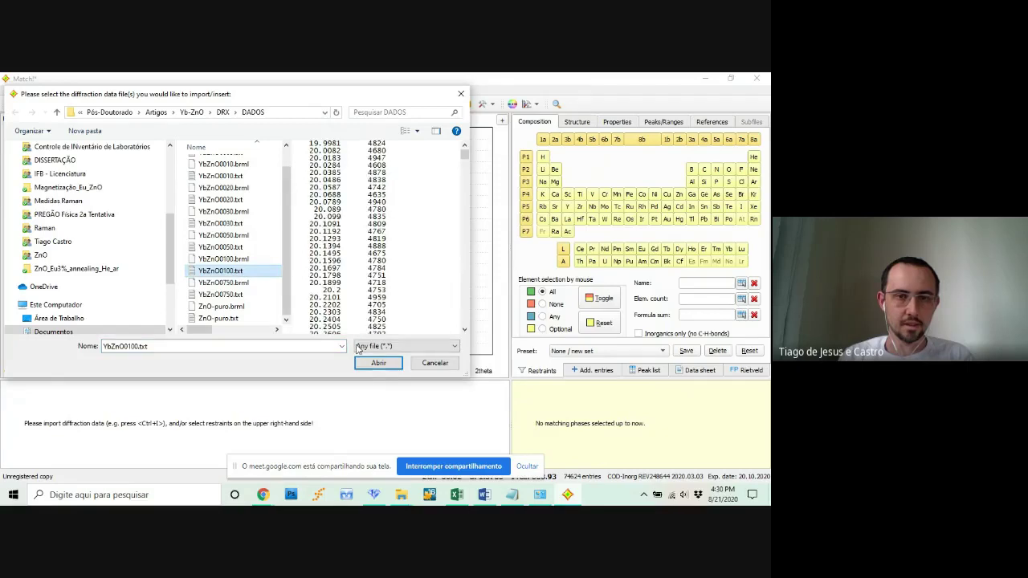
{"action": "left_click", "coordinate": [376, 362]}
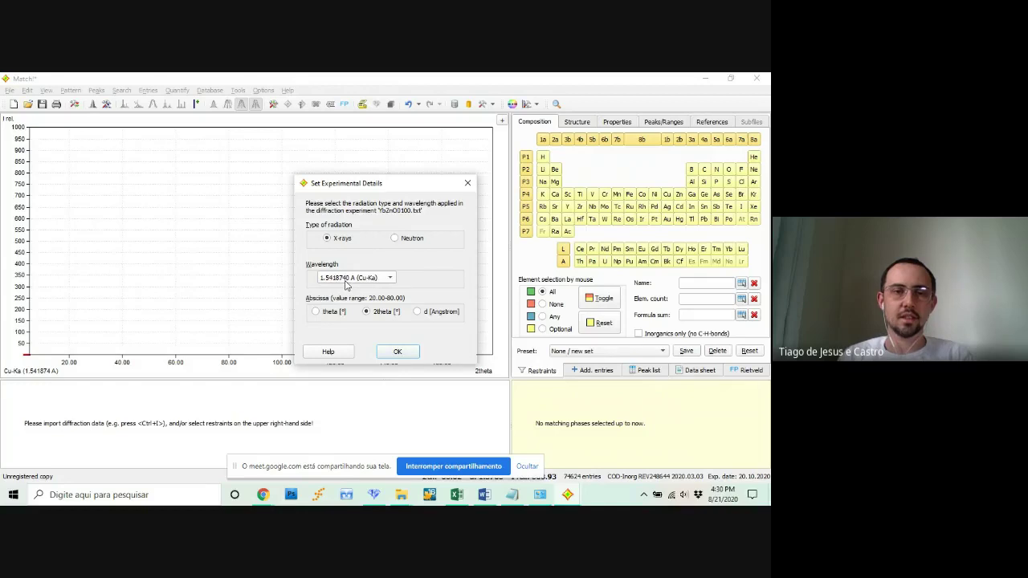
Step: Set the experiment's wavelength to 1.5405980 A (Cu-Ka1), keeping X-rays and 2theta, and accept the import and its FWHM notice
{"action": "left_click", "coordinate": [386, 280]}
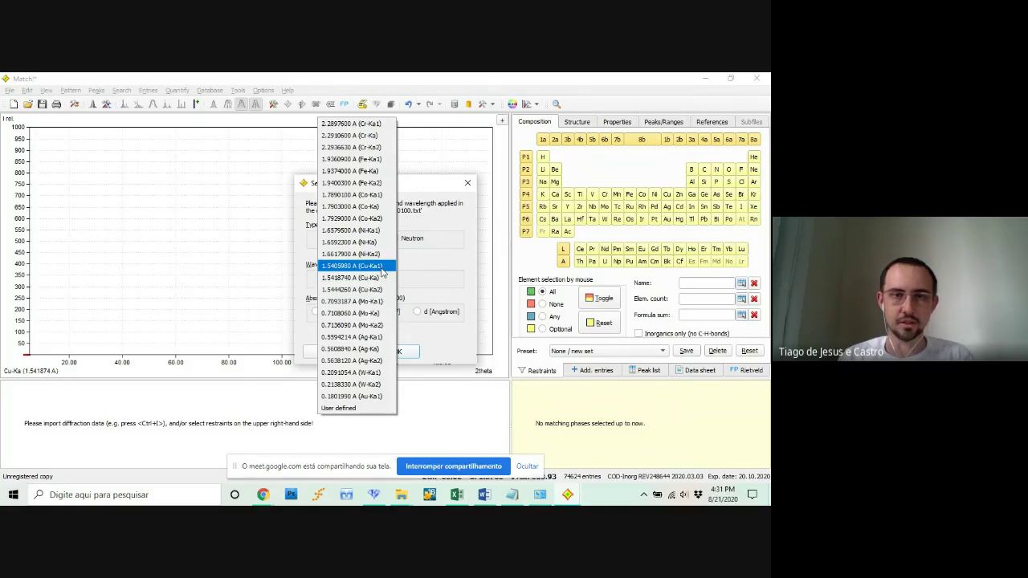
{"action": "left_click", "coordinate": [382, 272]}
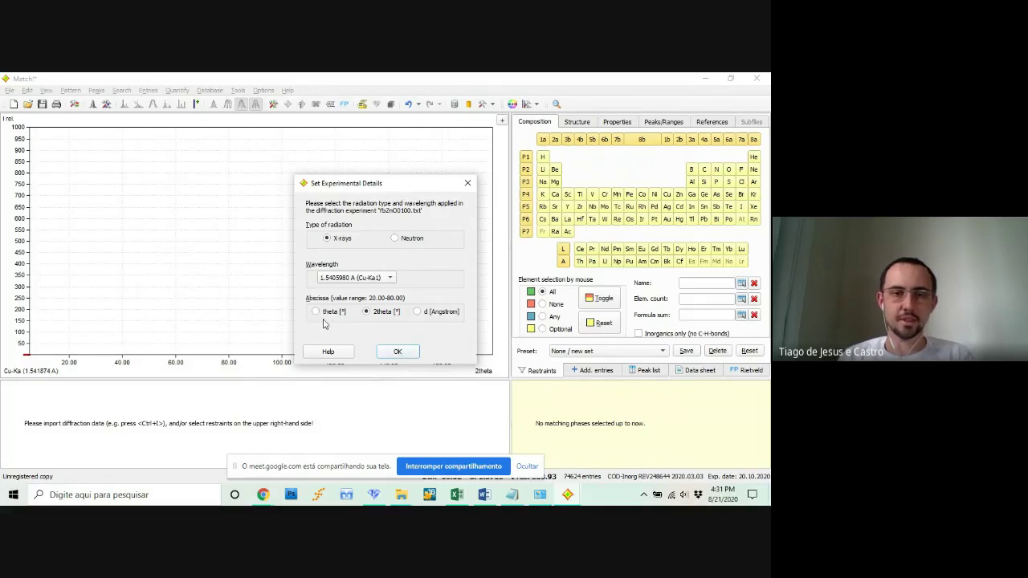
{"action": "left_click", "coordinate": [397, 353]}
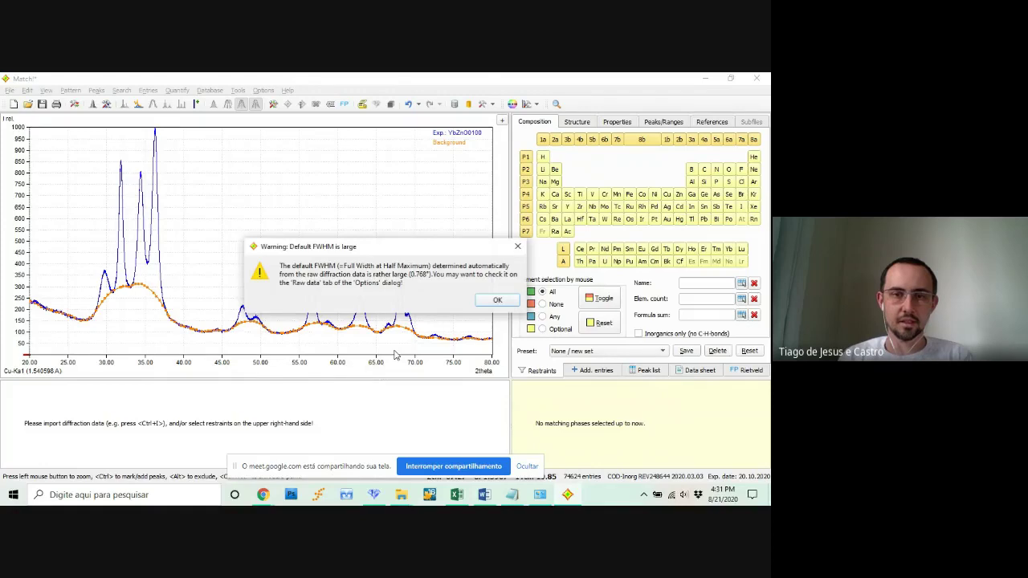
{"action": "left_click", "coordinate": [496, 299]}
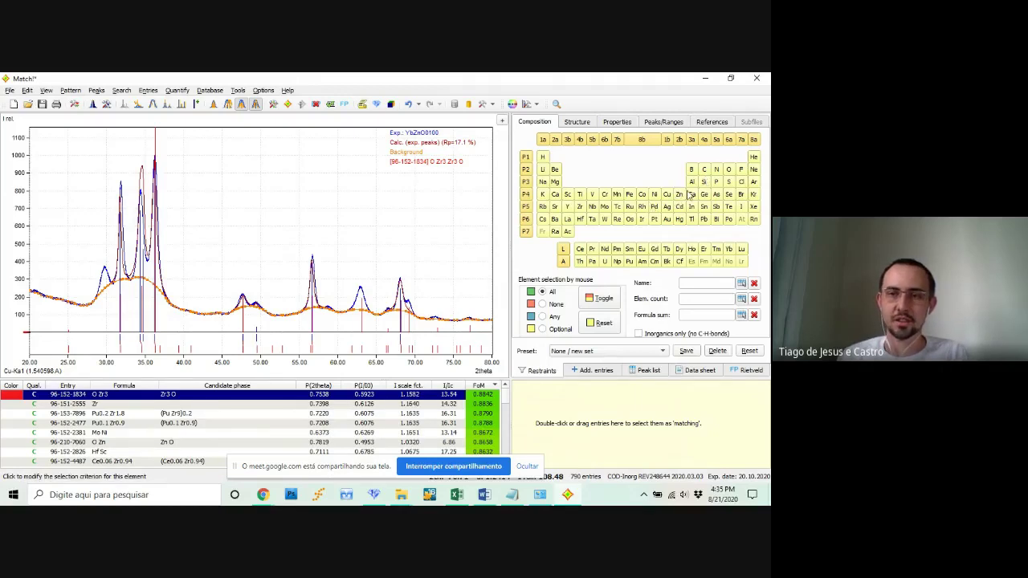
Step: Restrict the candidate phases to entries that contain both zinc (Zn) and oxygen (O)
{"action": "left_click", "coordinate": [679, 197]}
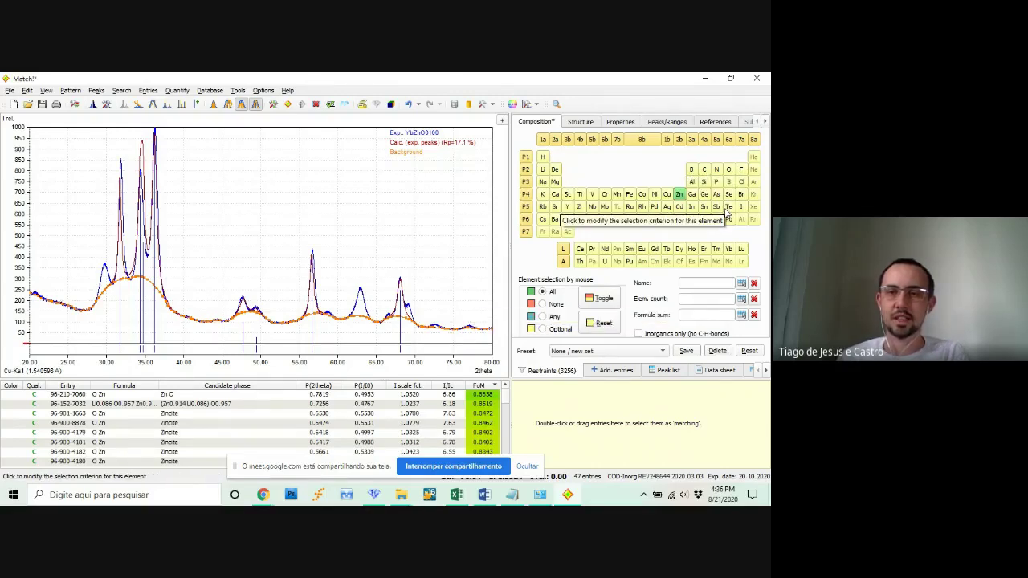
{"action": "left_click", "coordinate": [729, 171]}
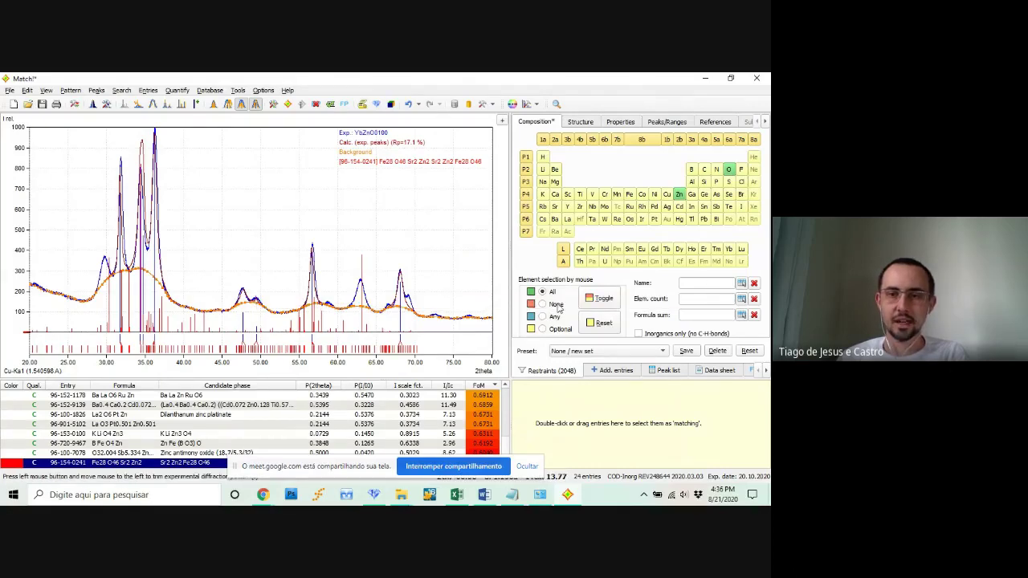
Step: Exclude aluminium (Al) from the candidate phases and require at least one of copper (Cu), nickel (Ni) and cobalt (Co)
{"action": "left_click", "coordinate": [543, 305]}
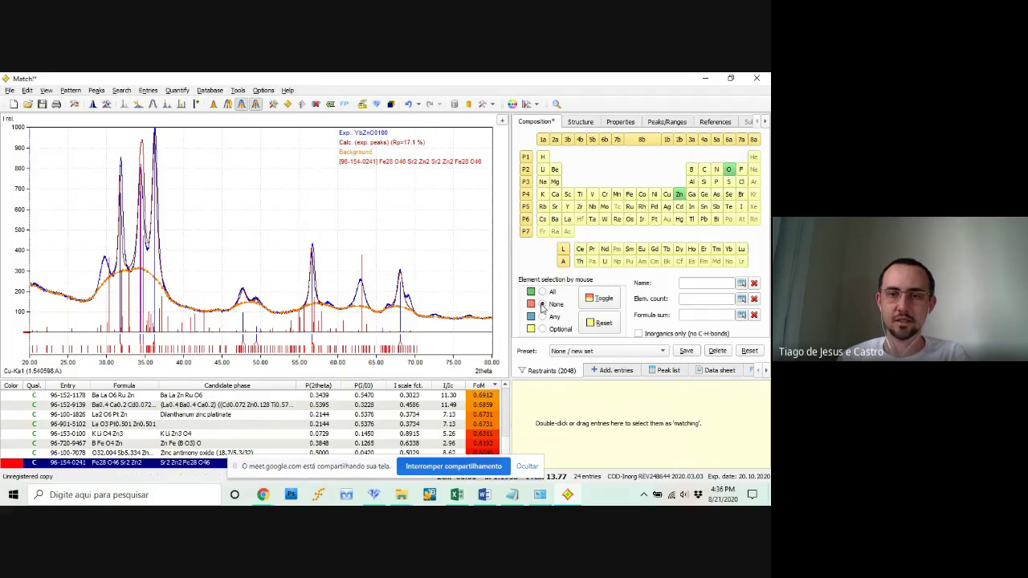
{"action": "left_click", "coordinate": [691, 182]}
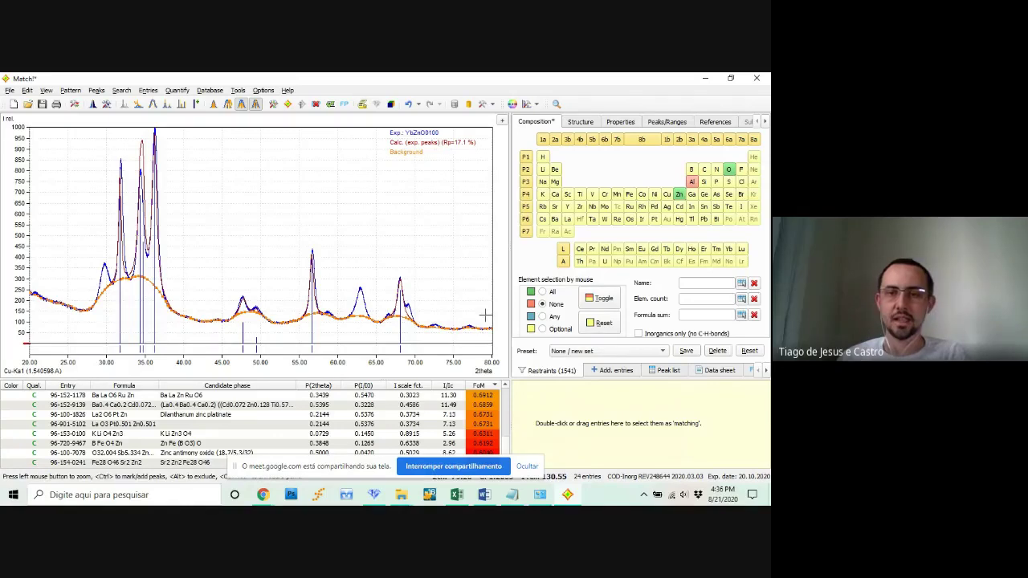
{"action": "left_click", "coordinate": [549, 317]}
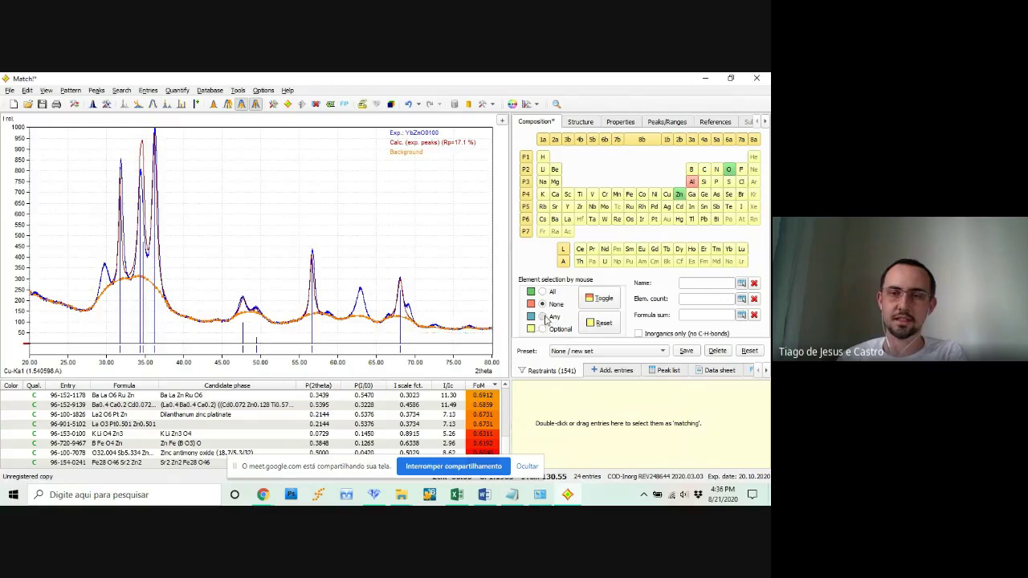
{"action": "left_click", "coordinate": [665, 195]}
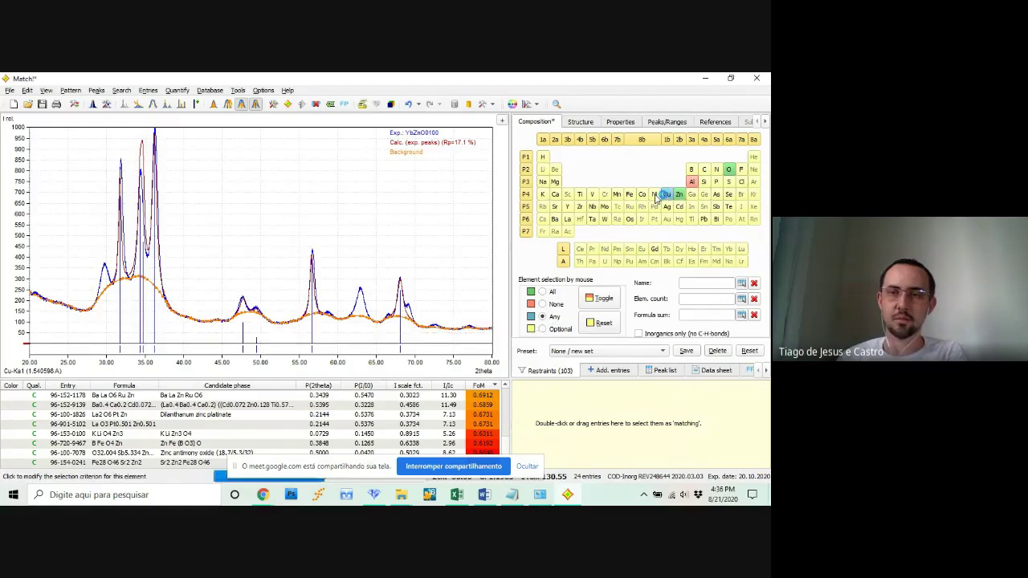
{"action": "left_click", "coordinate": [655, 195]}
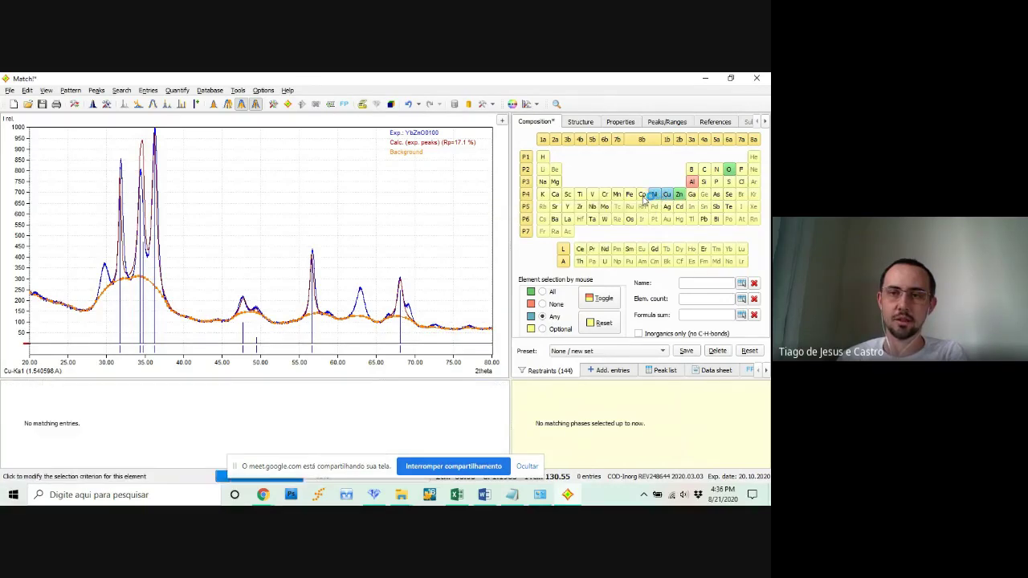
{"action": "left_click", "coordinate": [642, 195]}
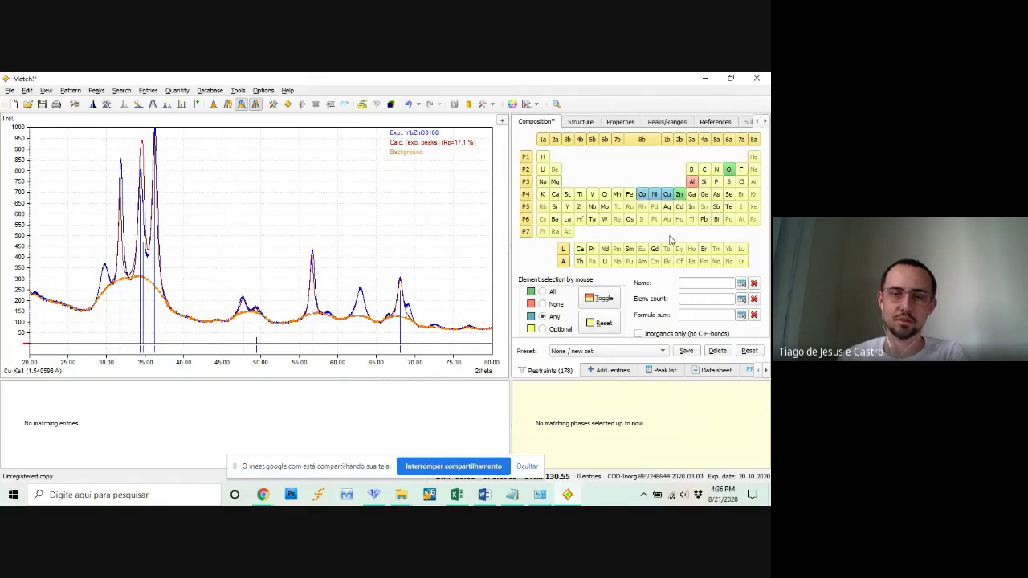
Step: Reset all elements to optional and mark zinc (Zn) with the Any criterion
{"action": "left_click", "coordinate": [602, 323]}
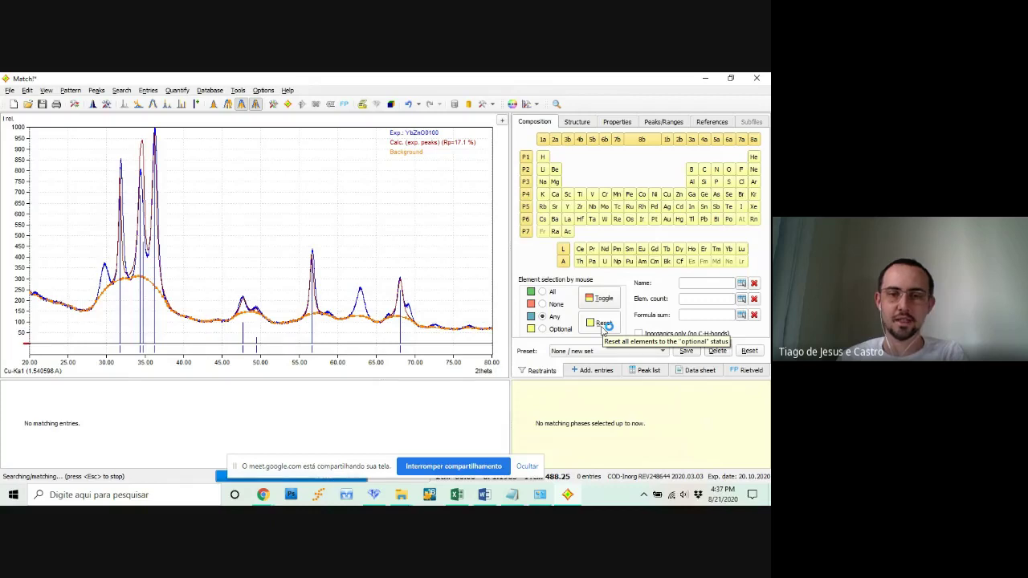
{"action": "left_click", "coordinate": [601, 324]}
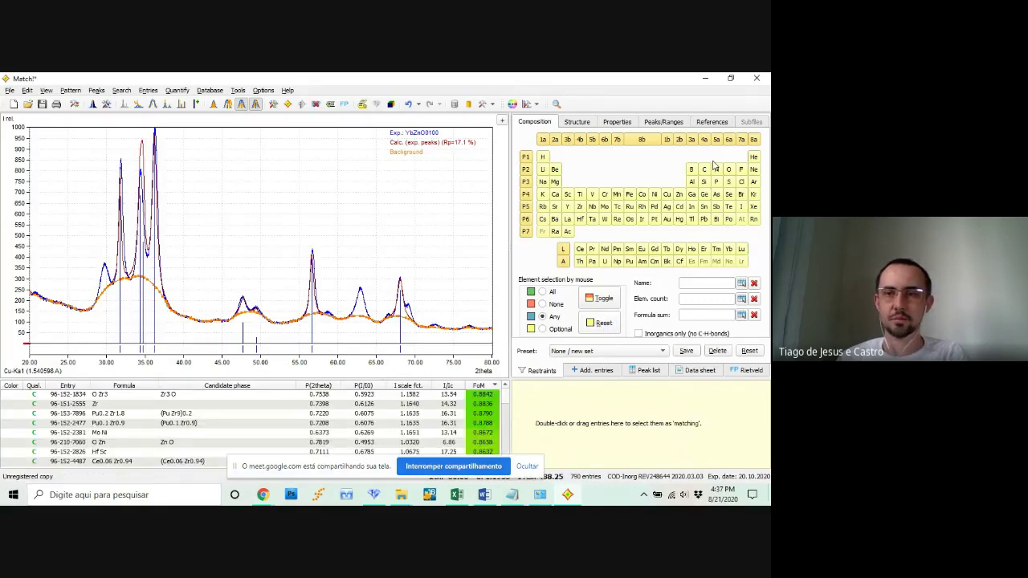
{"action": "left_click", "coordinate": [679, 195]}
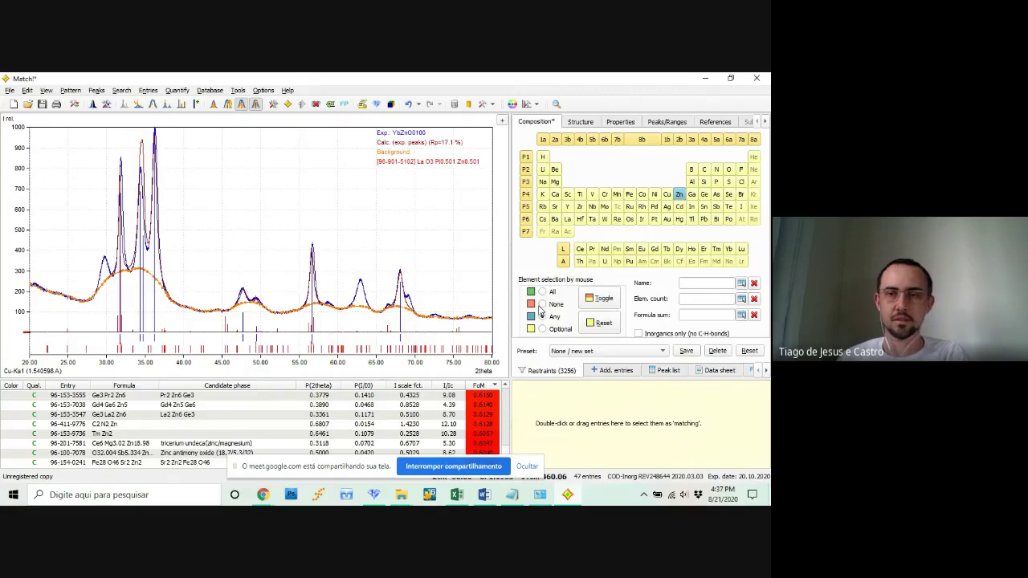
Step: Reset the element criteria, require zinc (Zn) in all candidate entries, and add the ZnO entry 96-210-7060 to the matched phases
{"action": "left_click", "coordinate": [614, 324]}
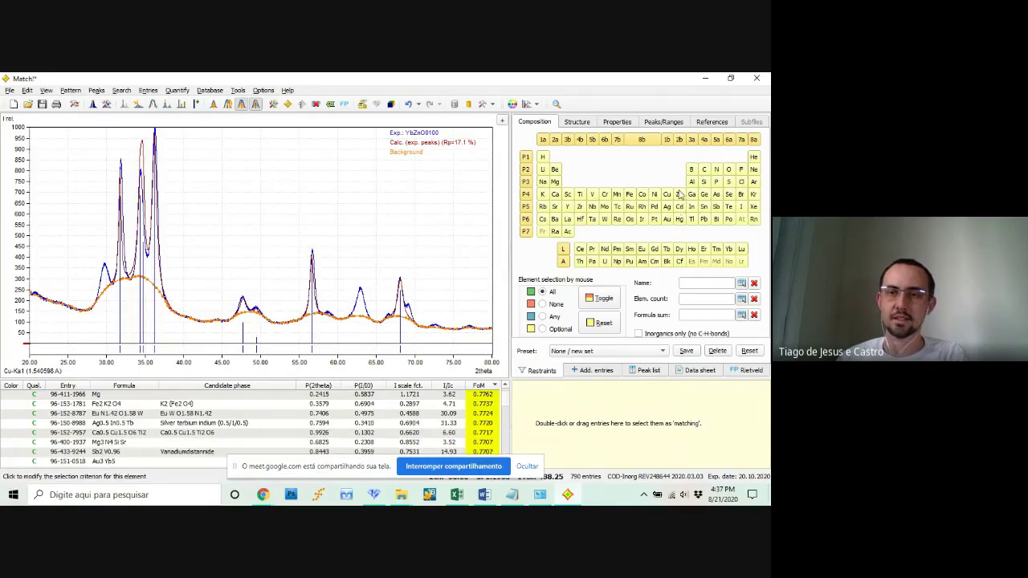
{"action": "left_click", "coordinate": [678, 195]}
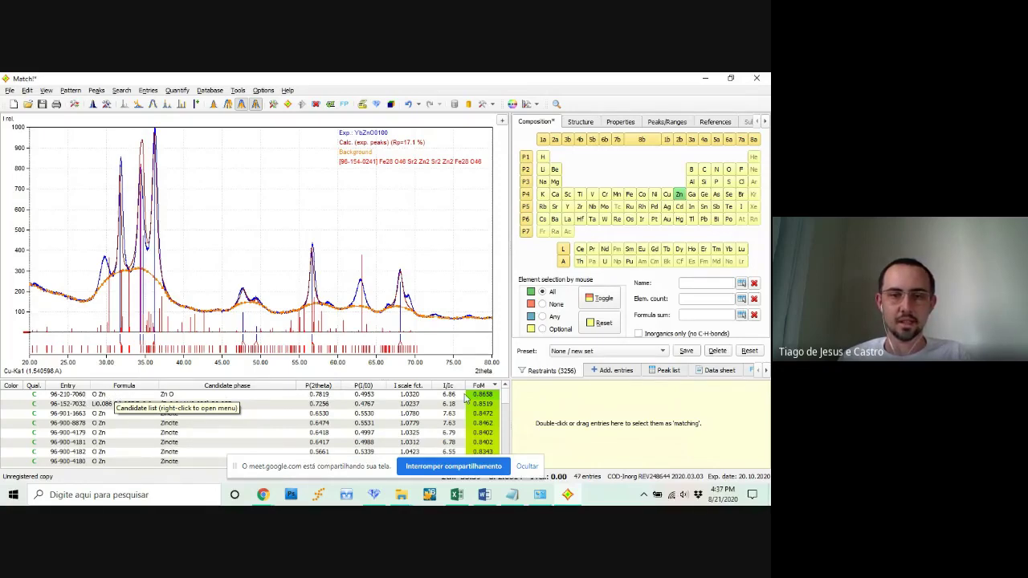
{"action": "left_click", "coordinate": [508, 395]}
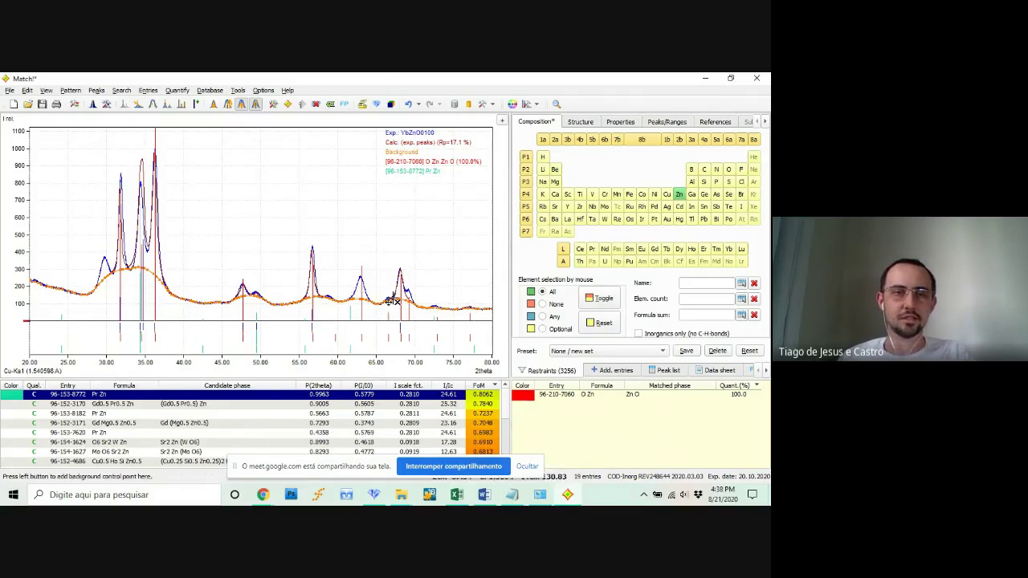
Step: Run a peak search on the experimental diffraction pattern
{"action": "left_click", "coordinate": [167, 105]}
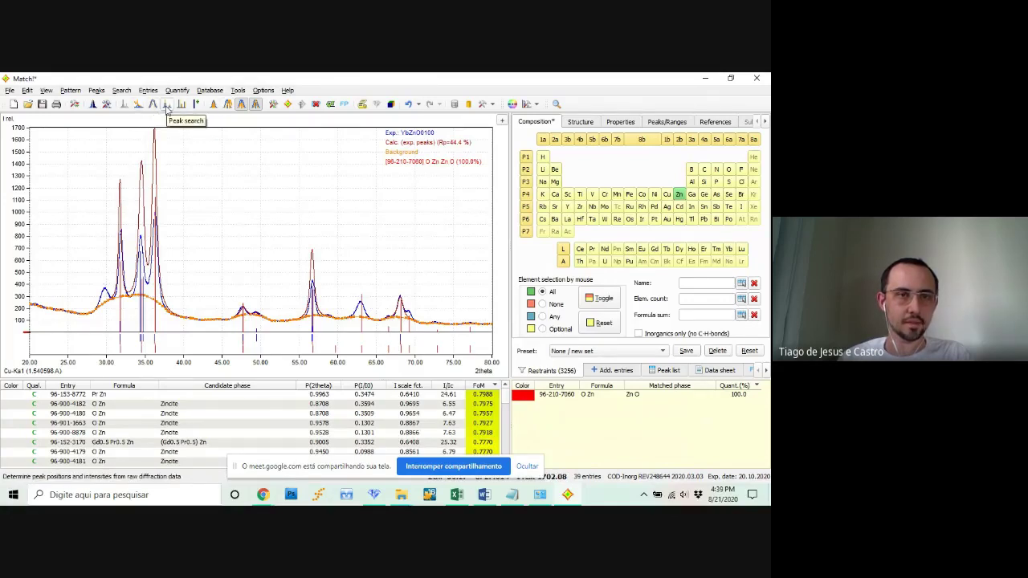
{"action": "left_click", "coordinate": [228, 107]}
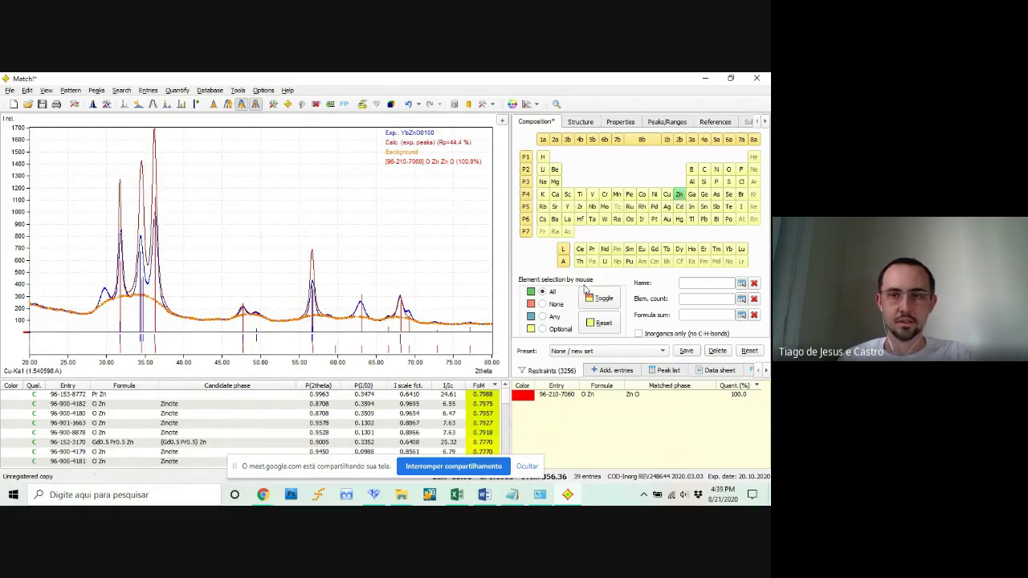
Step: Reset the element criteria and restrict the candidates to entries containing both ytterbium (Yb) and oxygen (O)
{"action": "left_click", "coordinate": [602, 323]}
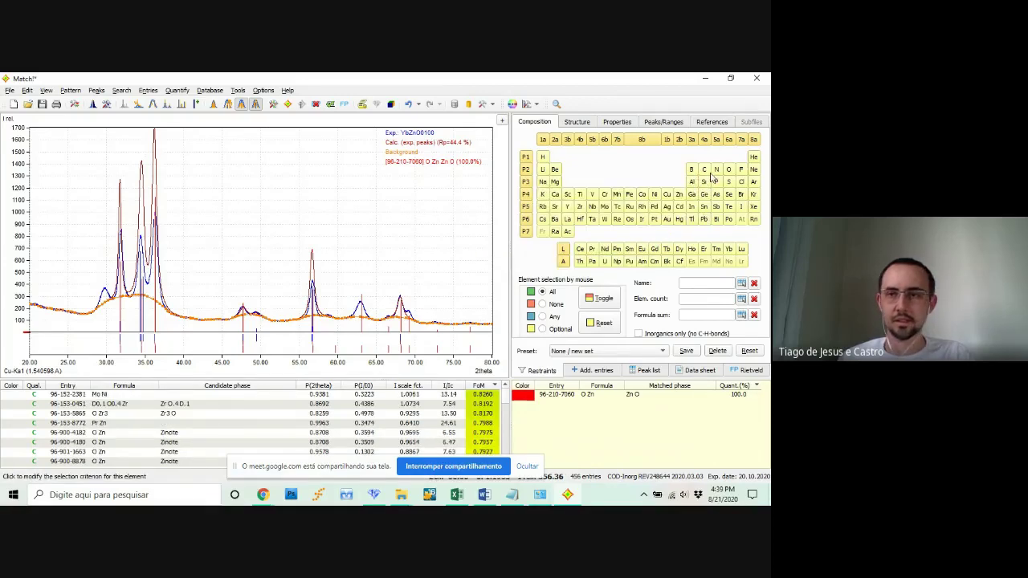
{"action": "left_click", "coordinate": [730, 250]}
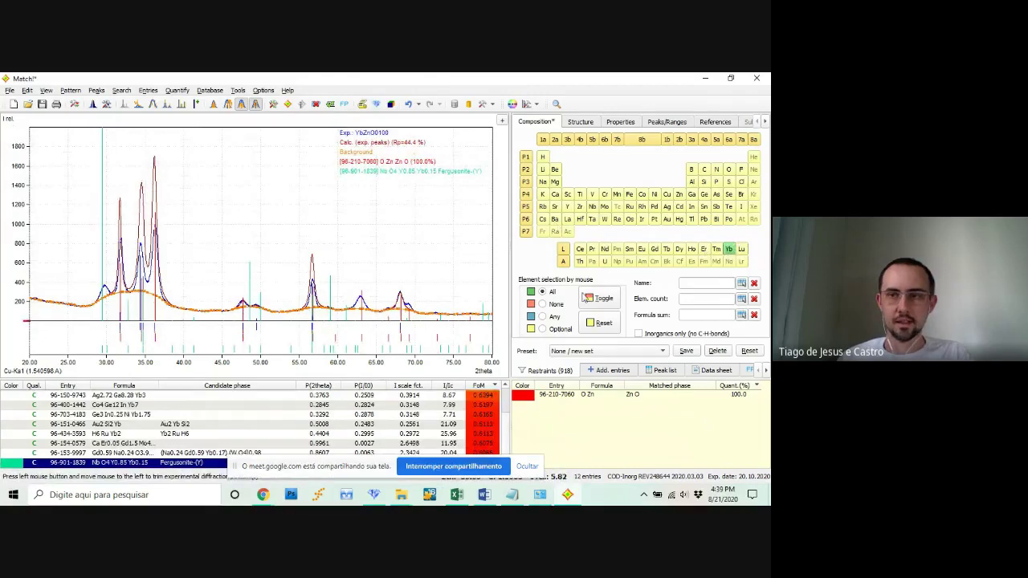
{"action": "left_click", "coordinate": [728, 169]}
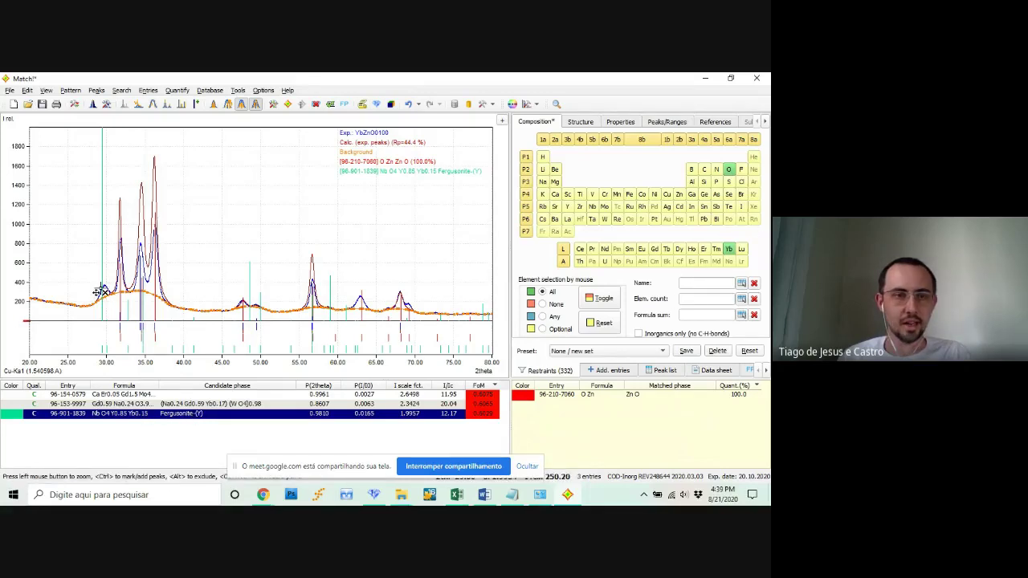
Step: Clear the element criteria, require ytterbium (Yb), review the resulting candidates, and require oxygen (O) as well
{"action": "left_click", "coordinate": [729, 170]}
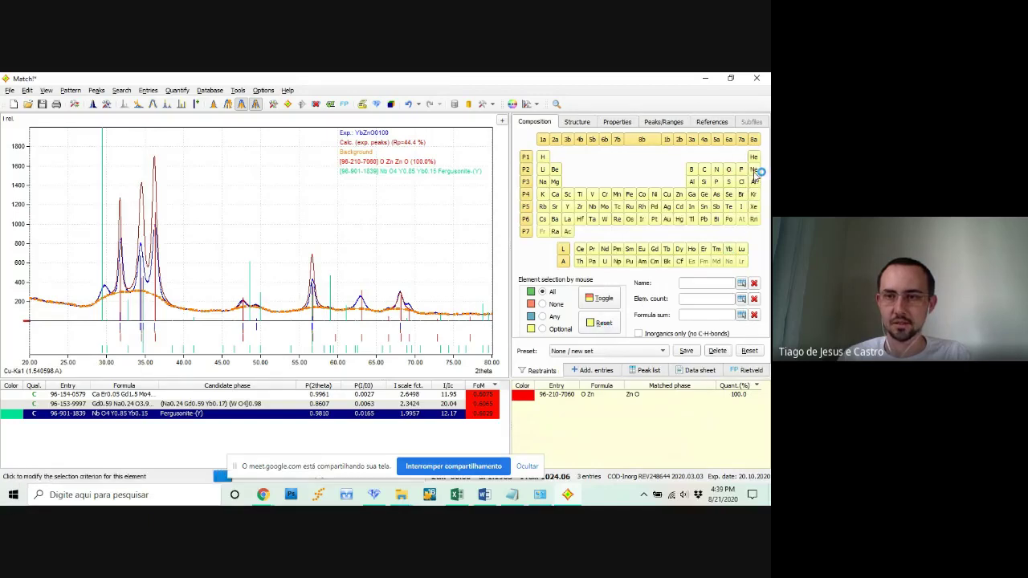
{"action": "left_click", "coordinate": [733, 252]}
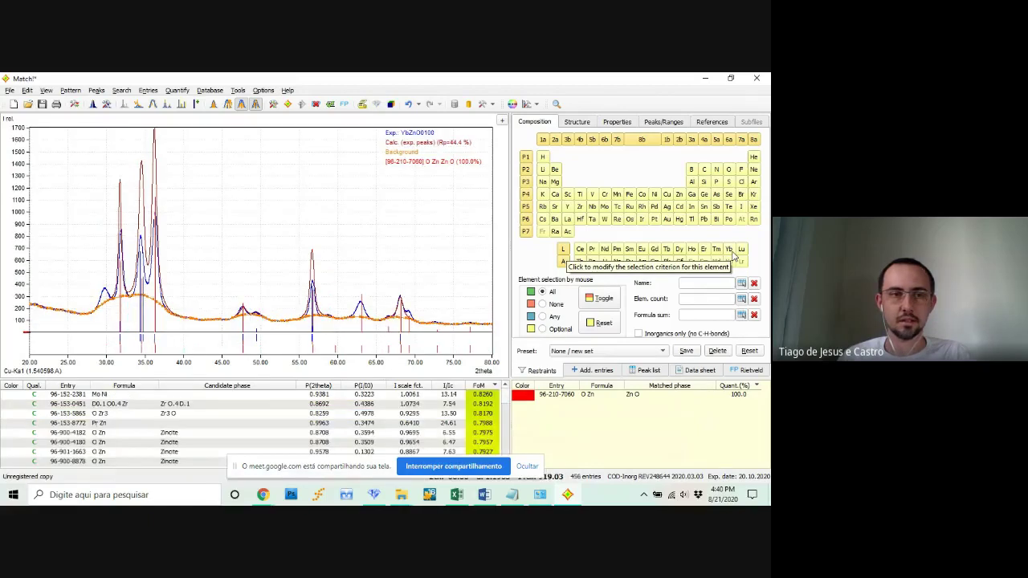
{"action": "left_click", "coordinate": [730, 250]}
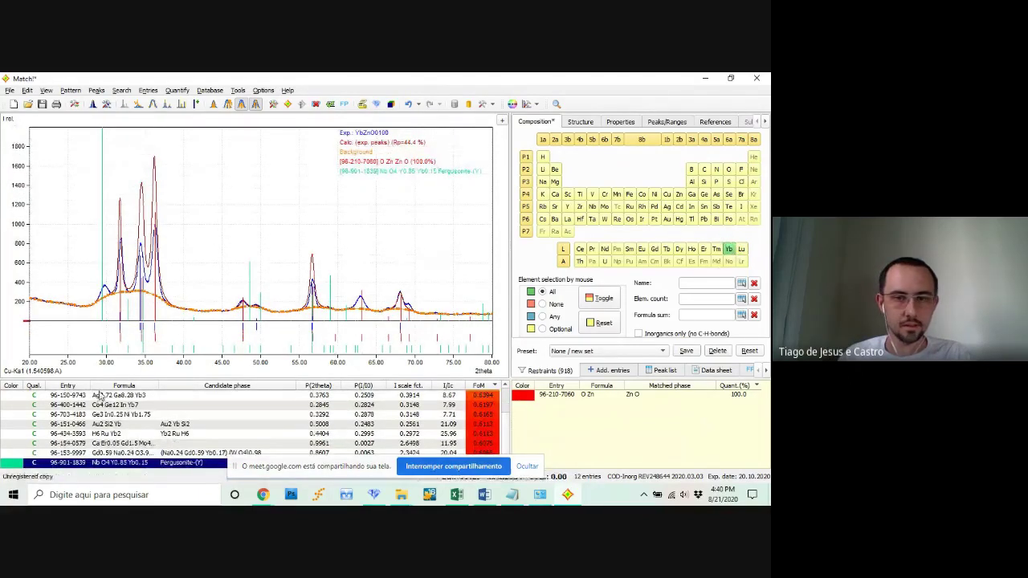
{"action": "scroll", "coordinate": [214, 410], "scroll_direction": "up", "scroll_amount": 2}
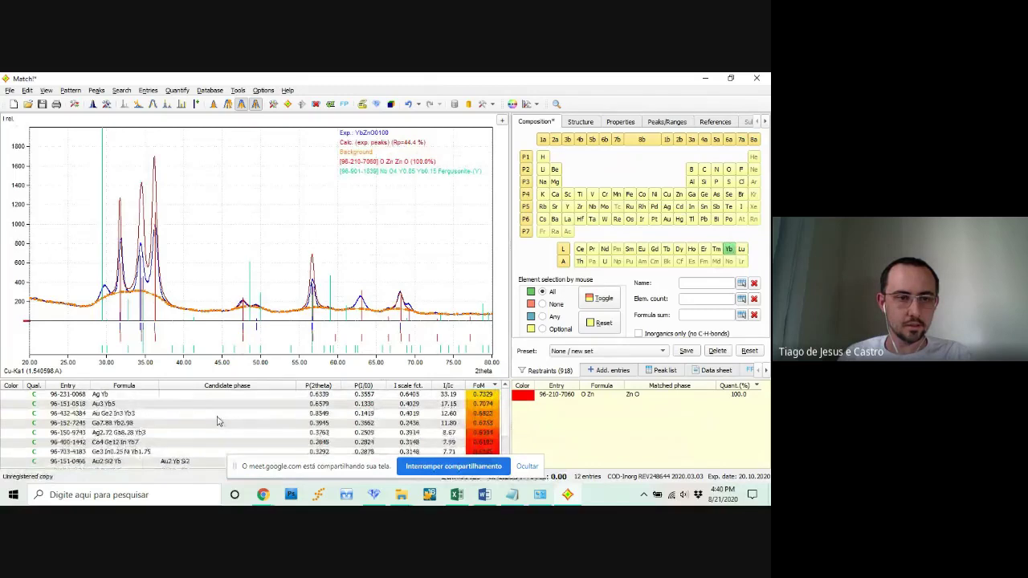
{"action": "scroll", "coordinate": [138, 413], "scroll_direction": "down", "scroll_amount": 2}
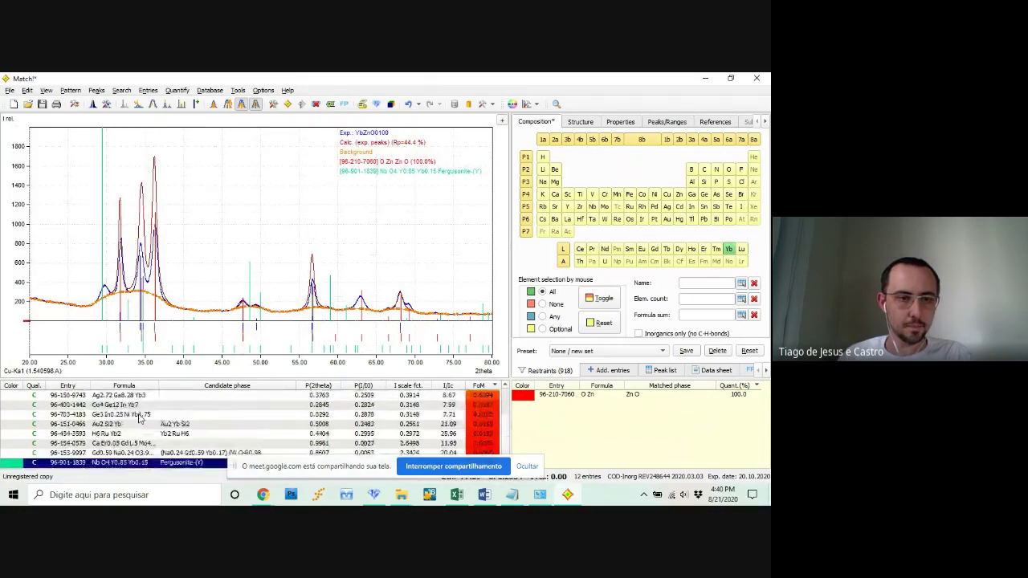
{"action": "scroll", "coordinate": [137, 425], "scroll_direction": "up", "scroll_amount": 2}
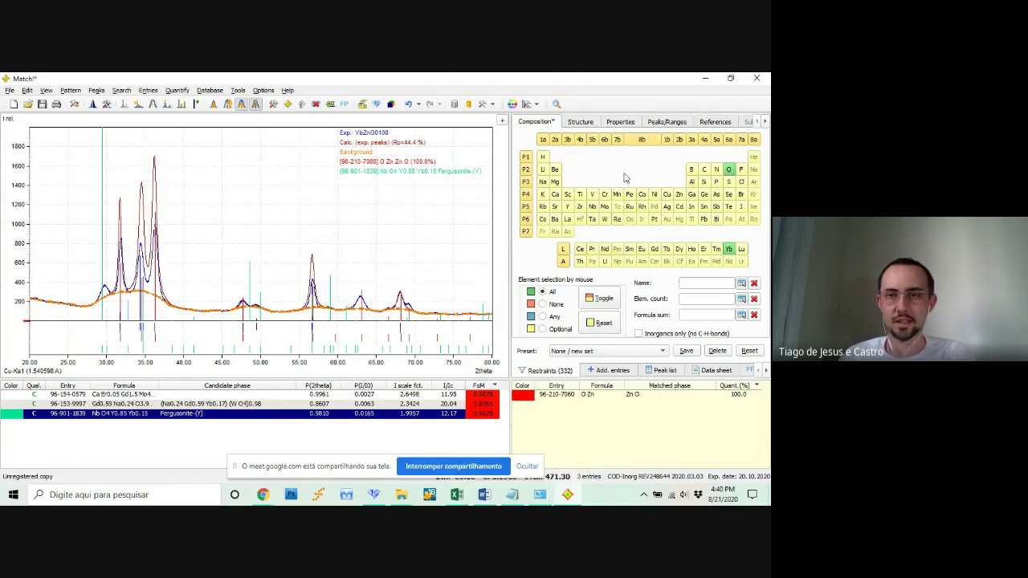
Step: Restrict the candidate phases to the hexagonal/trigonal crystal system only
{"action": "left_click", "coordinate": [579, 122]}
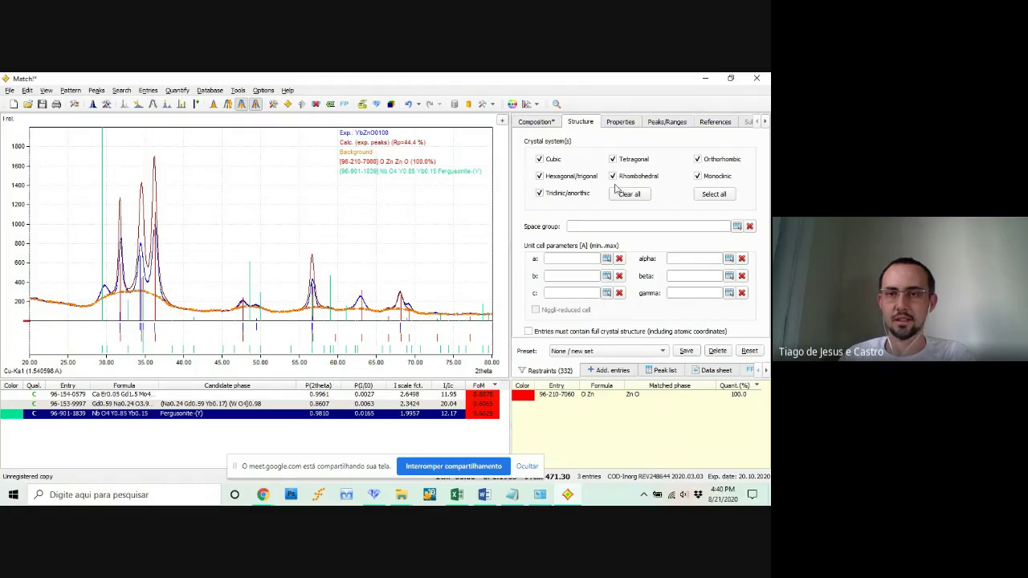
{"action": "left_click", "coordinate": [541, 176]}
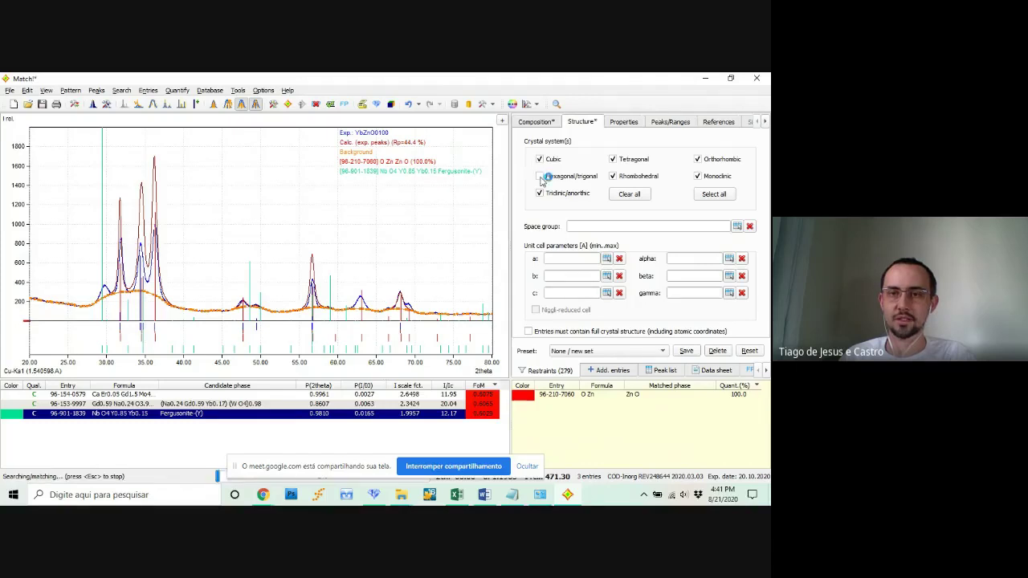
{"action": "left_click", "coordinate": [542, 195]}
{"action": "left_click", "coordinate": [614, 160]}
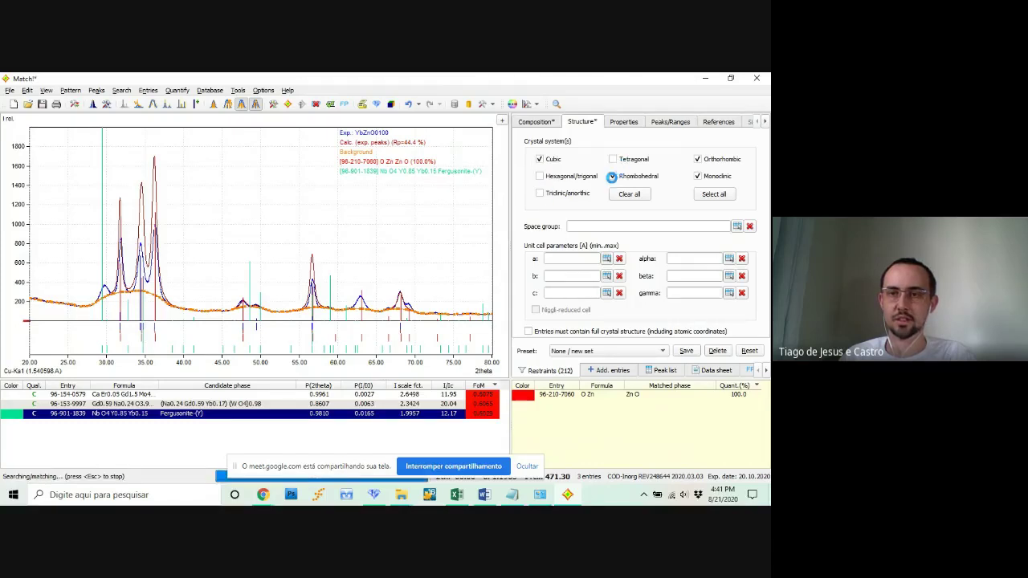
{"action": "left_click", "coordinate": [614, 176]}
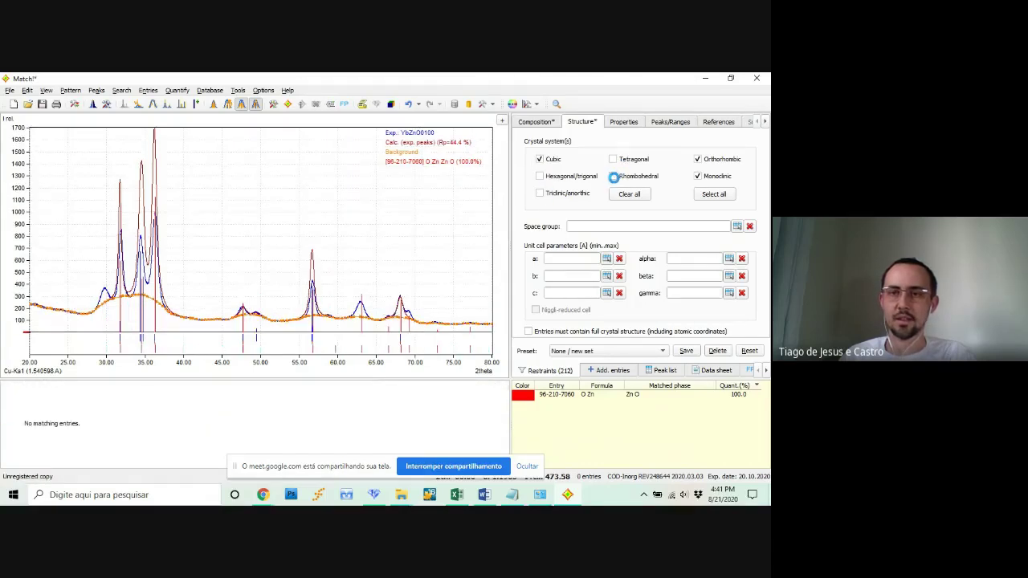
{"action": "left_click", "coordinate": [539, 159]}
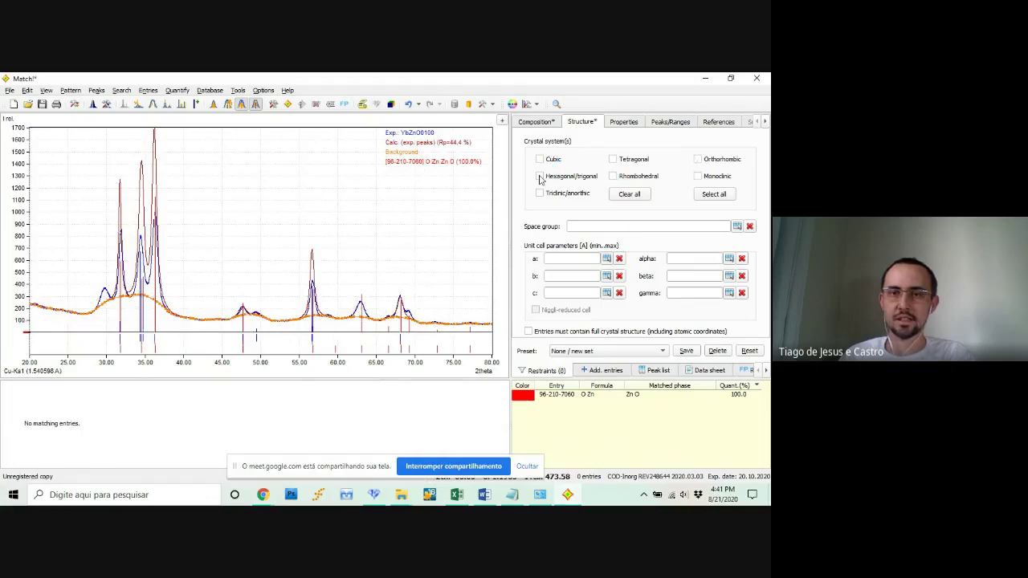
{"action": "left_click", "coordinate": [540, 177]}
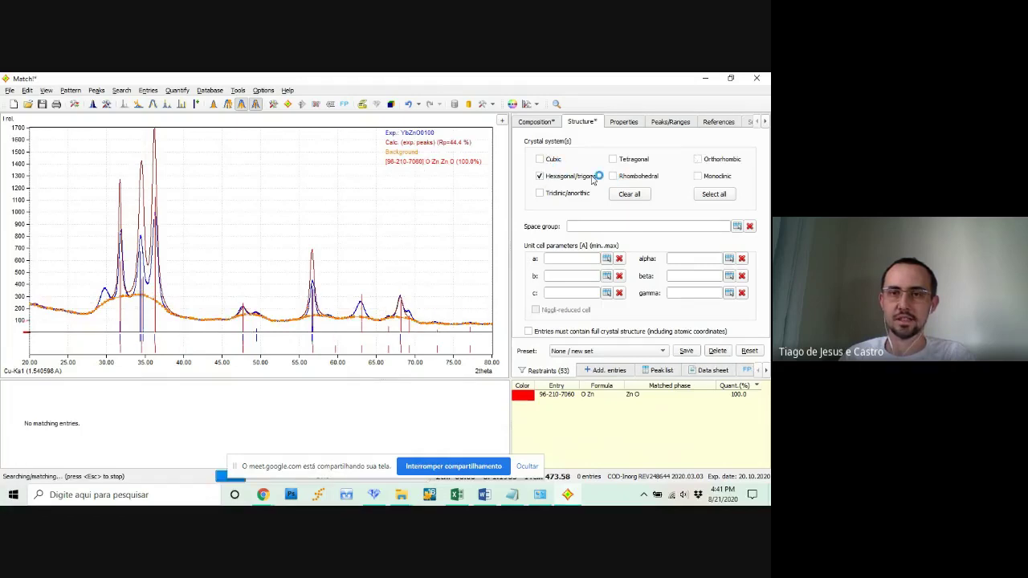
Step: Look through the available restraints on properties, peaks and ranges, and bibliographic references
{"action": "left_click", "coordinate": [620, 125]}
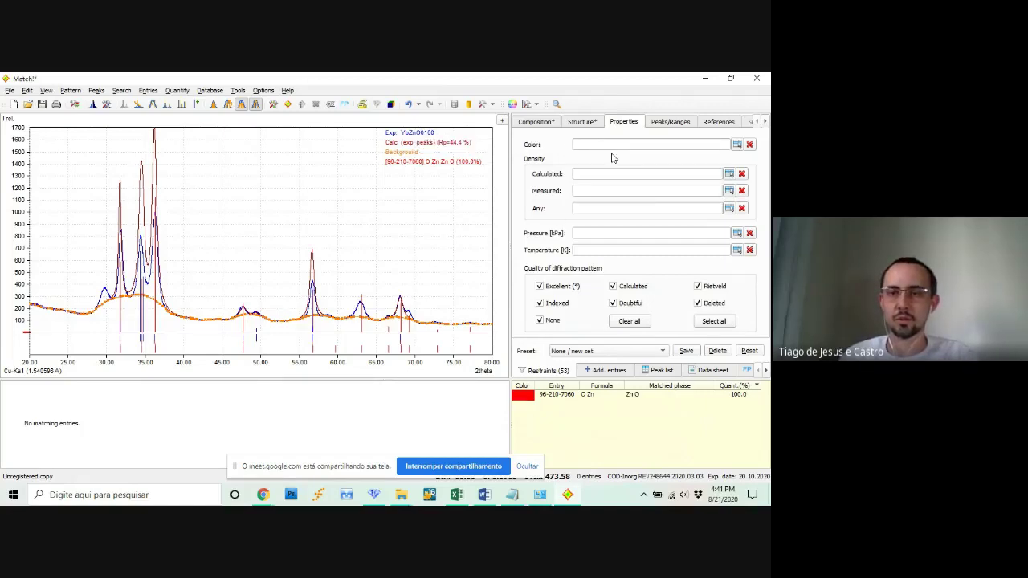
{"action": "left_click", "coordinate": [679, 126]}
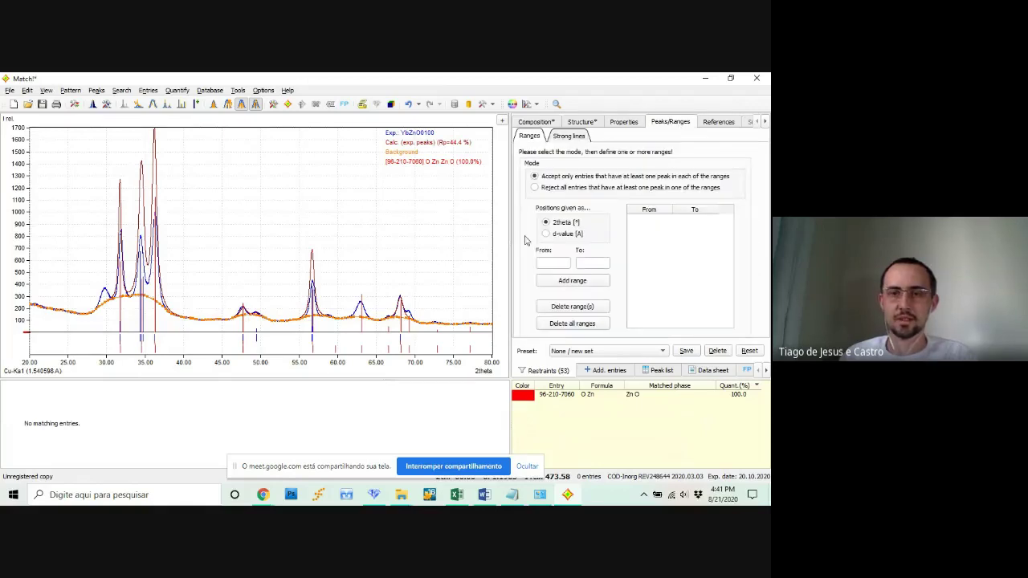
{"action": "left_click", "coordinate": [719, 123]}
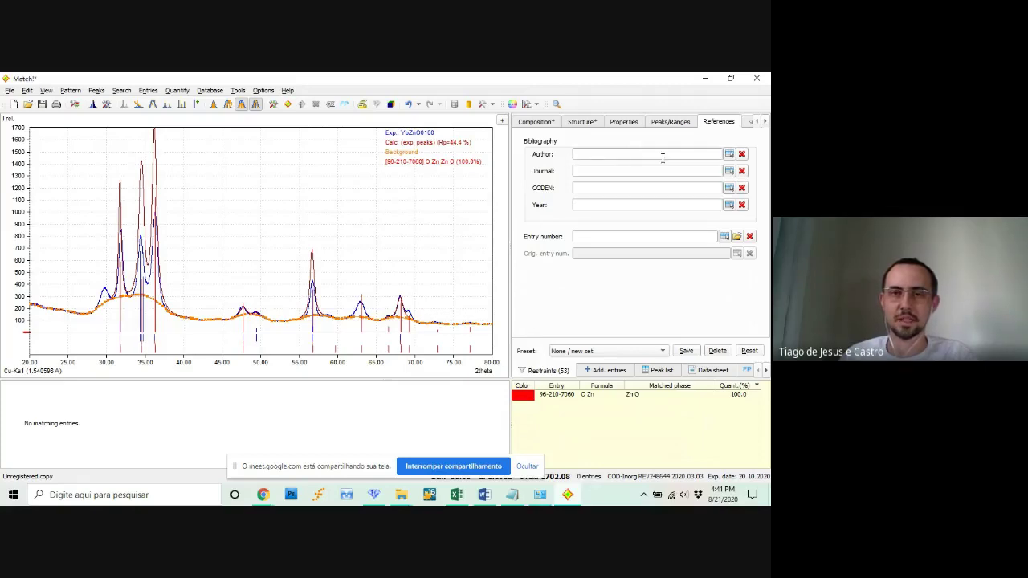
Step: Reset all element criteria in the composition restraints to optional and reopen the crystal structure restraints
{"action": "left_click", "coordinate": [536, 123]}
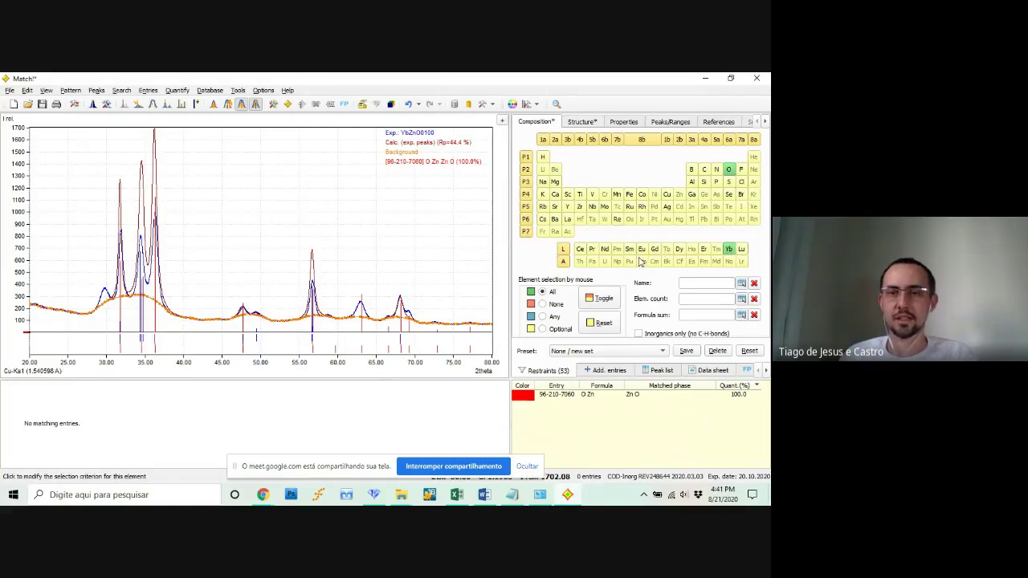
{"action": "left_click", "coordinate": [603, 322]}
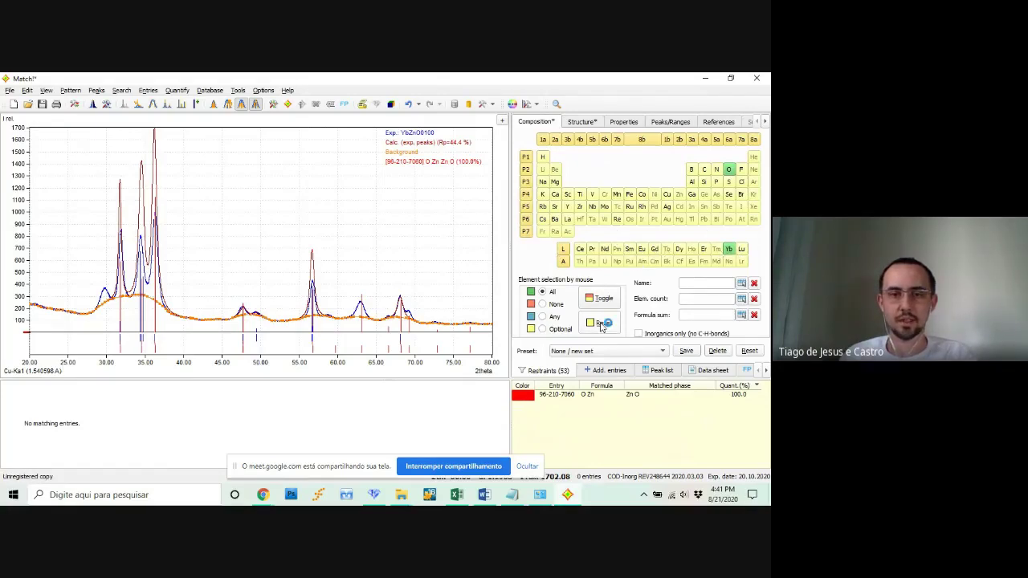
{"action": "left_click", "coordinate": [590, 124]}
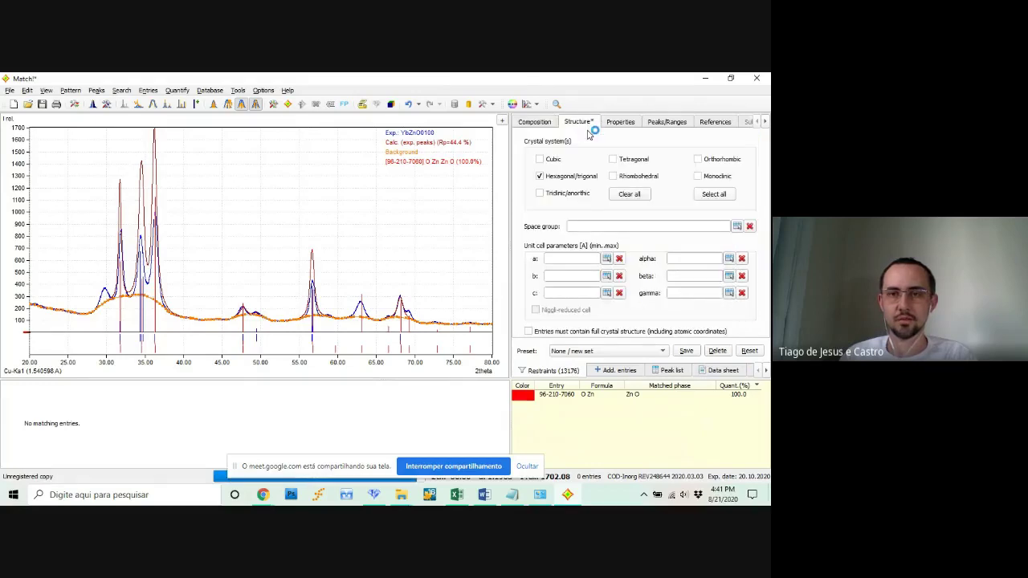
Step: Allow all crystal systems in the structure restraints, adding cubic, tetragonal, orthorhombic, rhombohedral, monoclinic and triclinic, and return to the composition restraints
{"action": "left_click", "coordinate": [708, 197]}
{"action": "left_click", "coordinate": [697, 177]}
{"action": "left_click", "coordinate": [697, 160]}
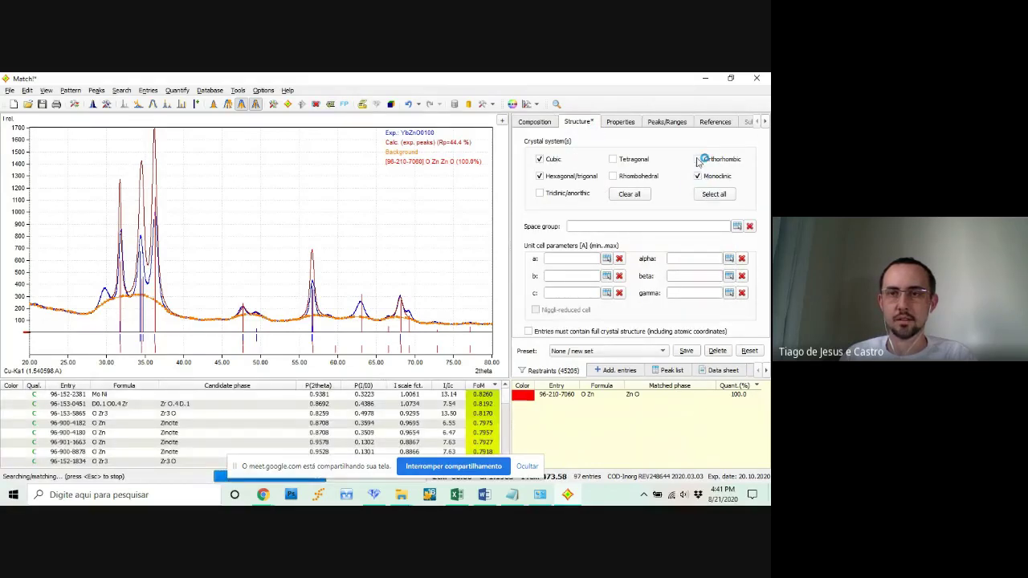
{"action": "left_click", "coordinate": [612, 159]}
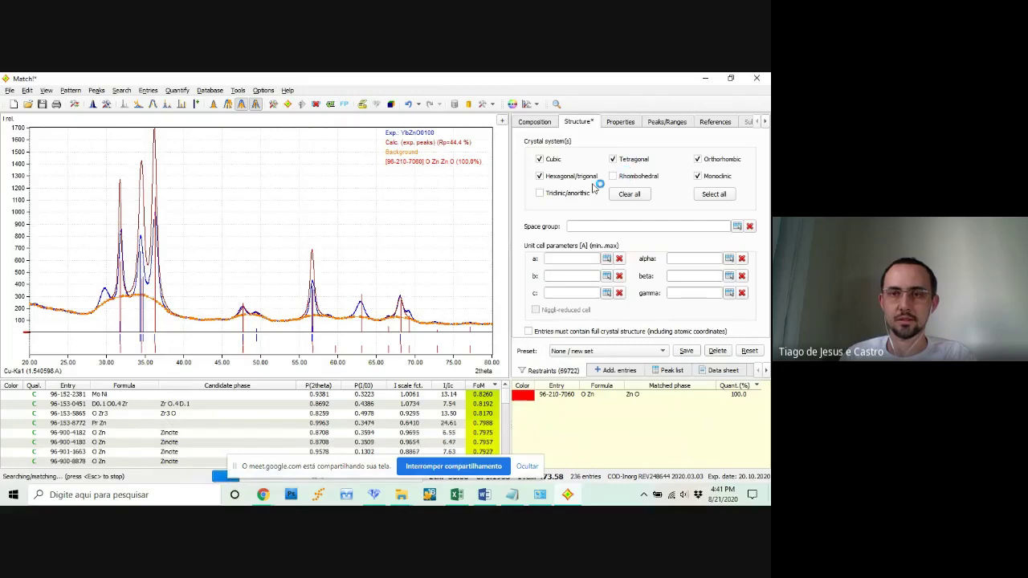
{"action": "left_click", "coordinate": [614, 177]}
{"action": "left_click", "coordinate": [539, 193]}
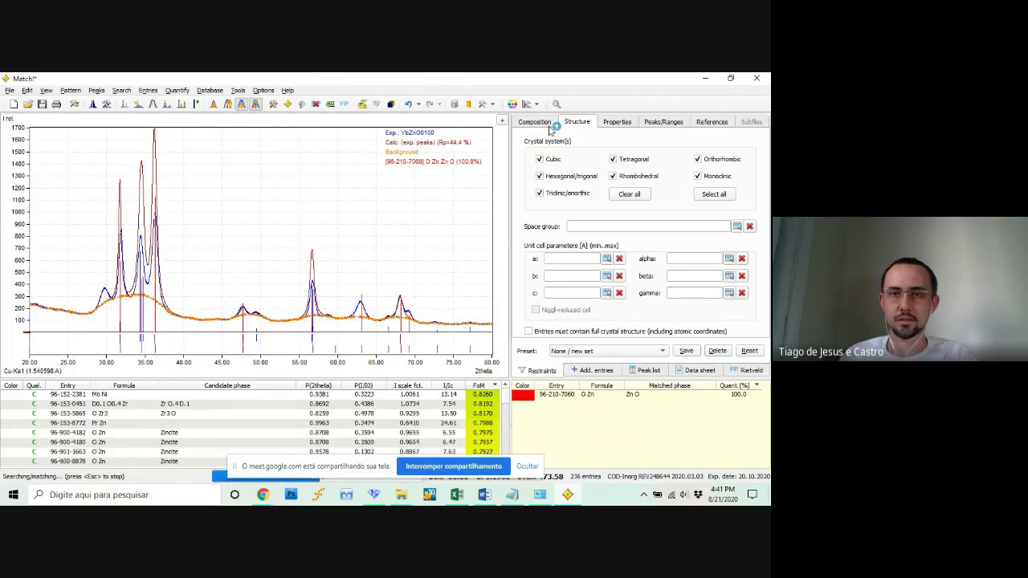
{"action": "left_click", "coordinate": [548, 125]}
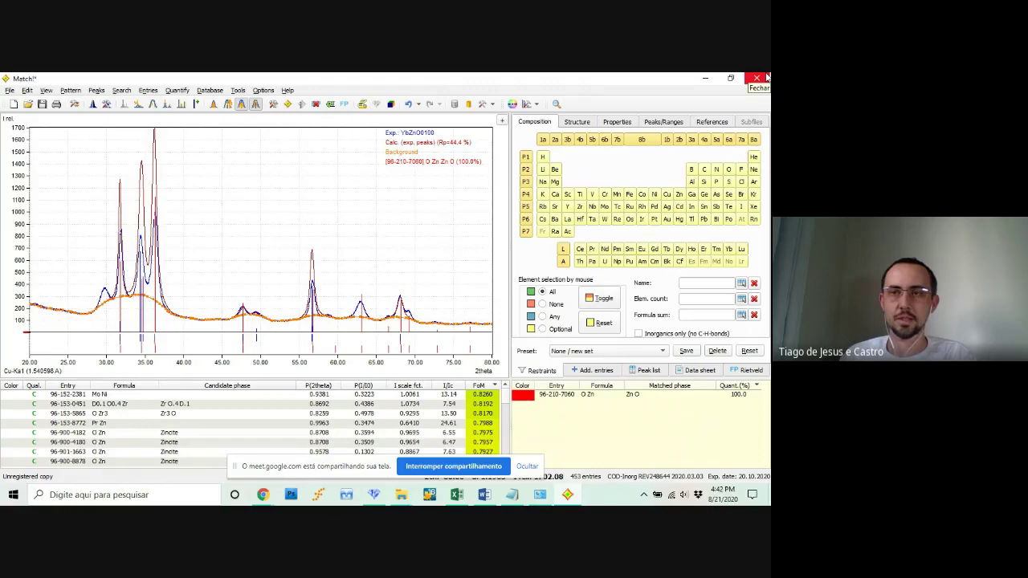
Step: Close Match! without saving the document's changes, and close the open Diamond demonstration window
{"action": "left_click", "coordinate": [757, 78]}
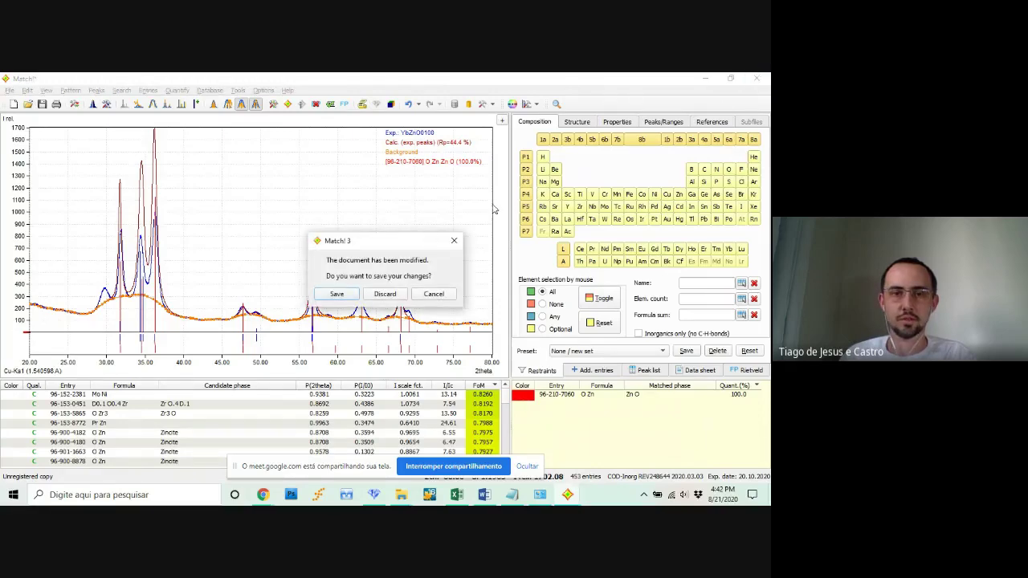
{"action": "left_click", "coordinate": [385, 294]}
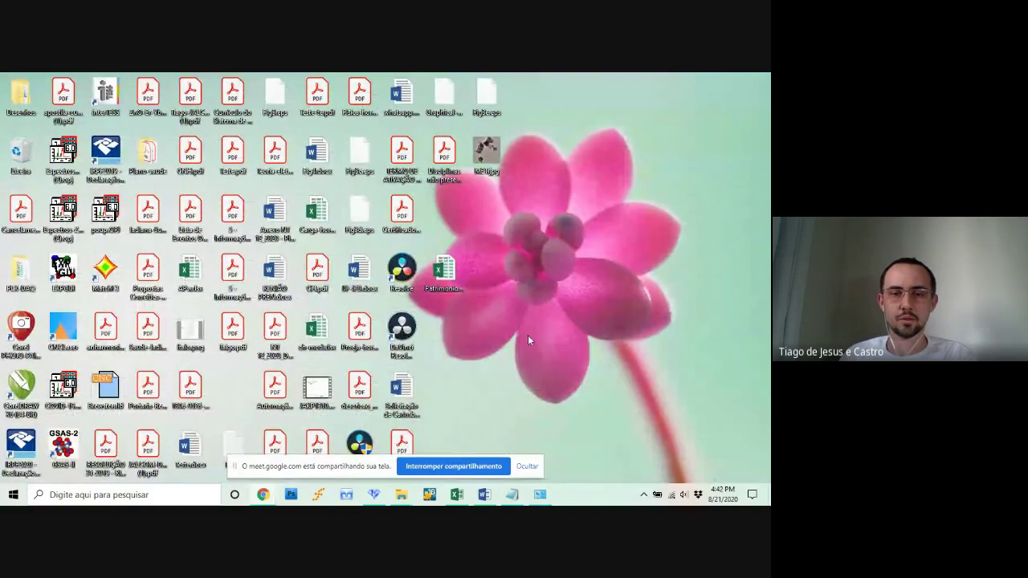
{"action": "left_click", "coordinate": [527, 466]}
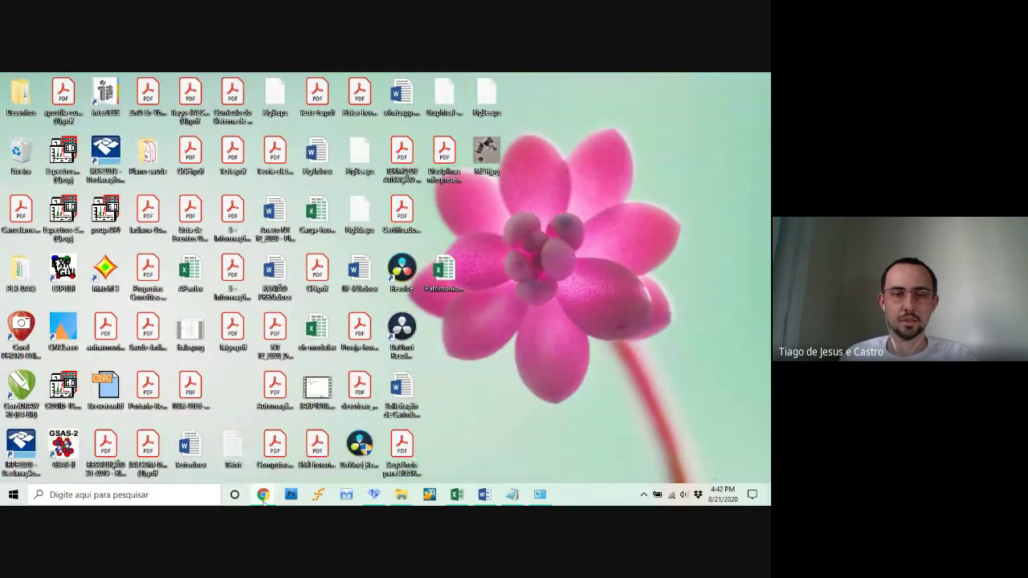
{"action": "mouse_move", "coordinate": [374, 502]}
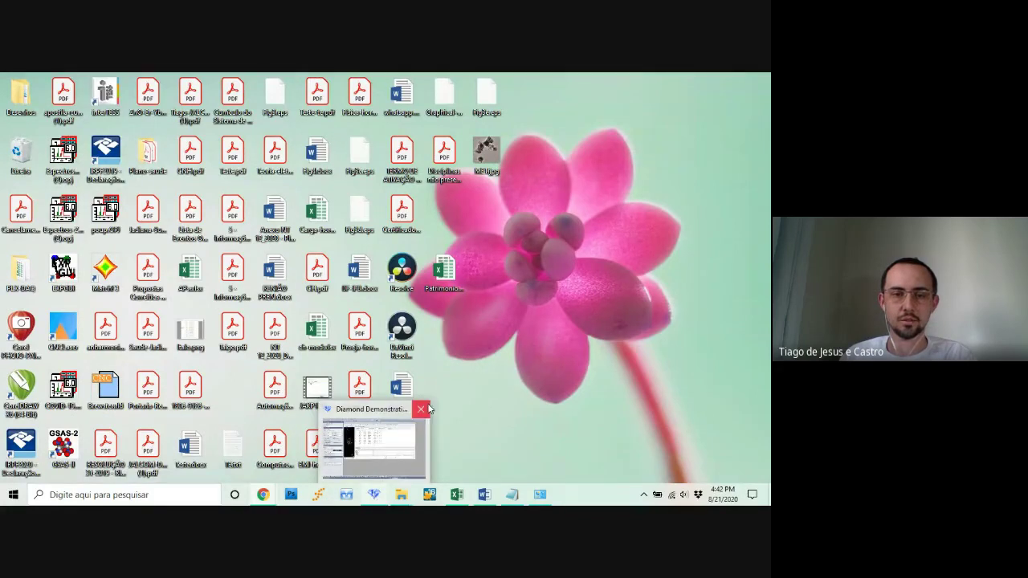
{"action": "left_click", "coordinate": [420, 409]}
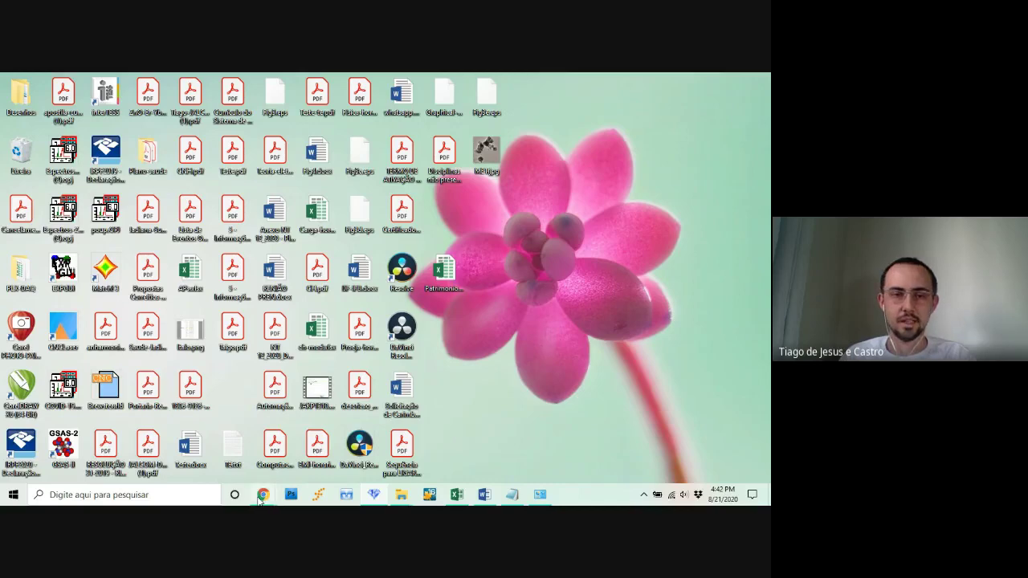
Step: Switch to the Chrome window with the Match! download page and search the web for "diamond crystal"
{"action": "mouse_move", "coordinate": [262, 494]}
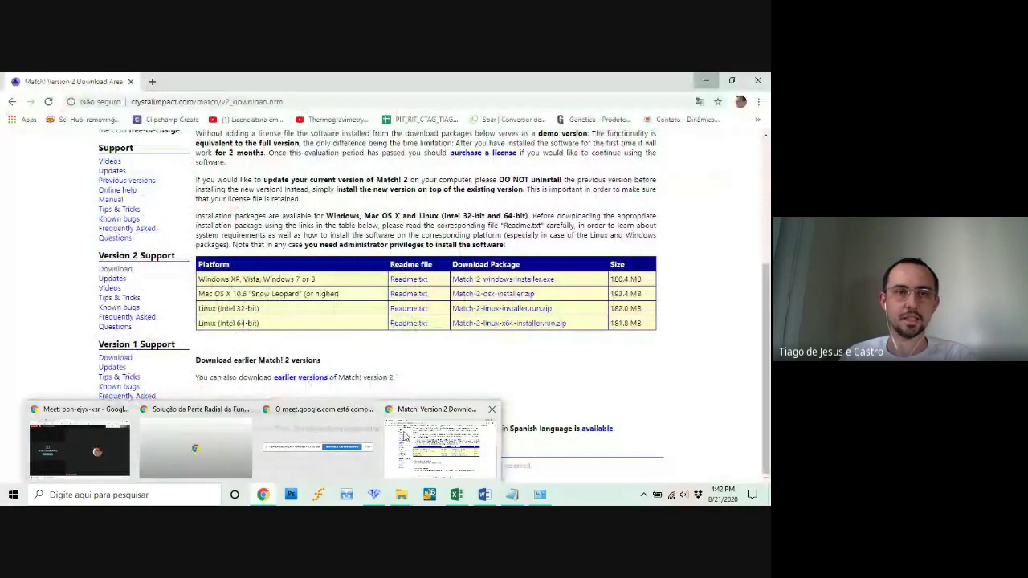
{"action": "left_click", "coordinate": [404, 435]}
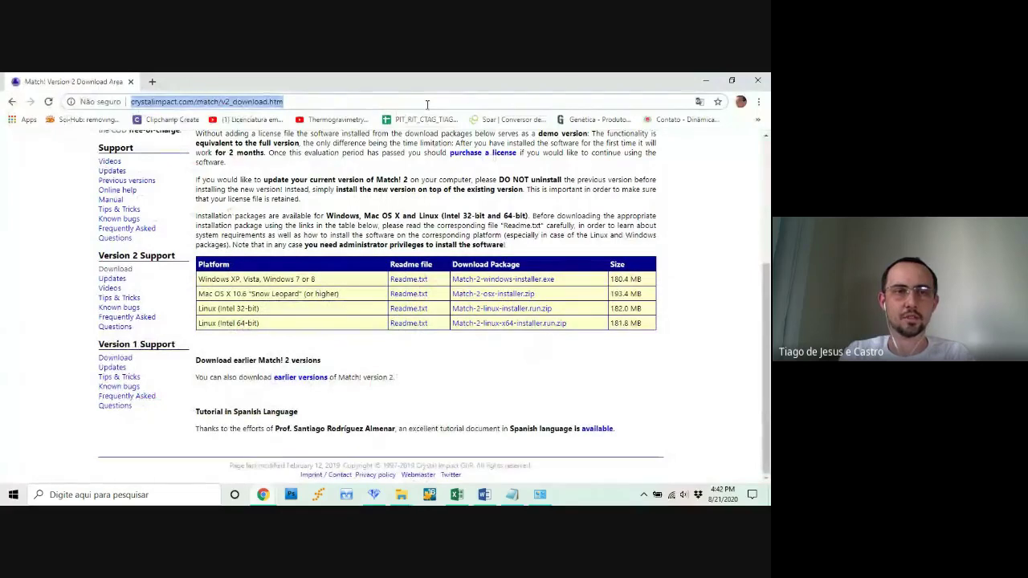
{"action": "type", "text": "di"}
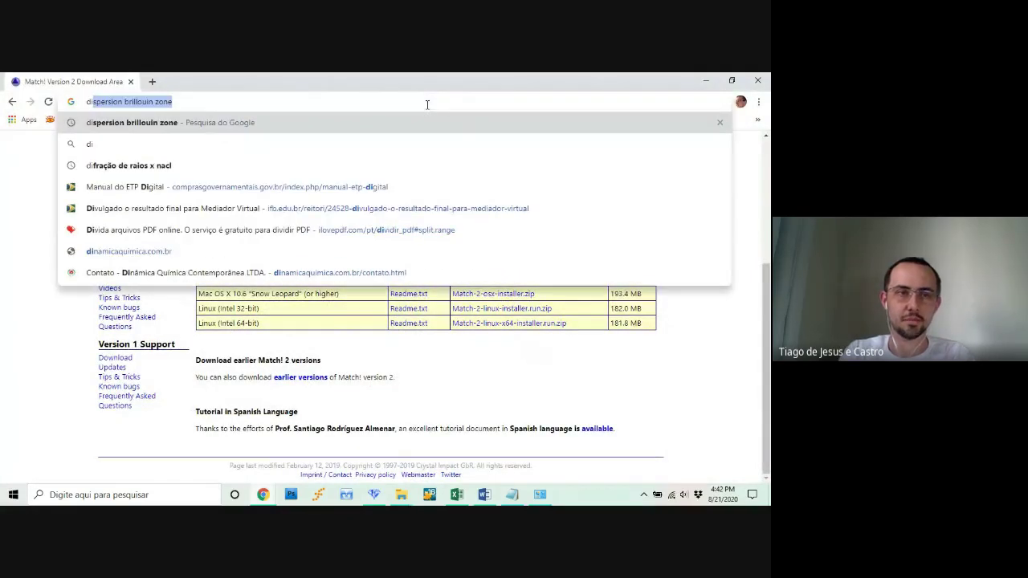
{"action": "type", "text": "amond"}
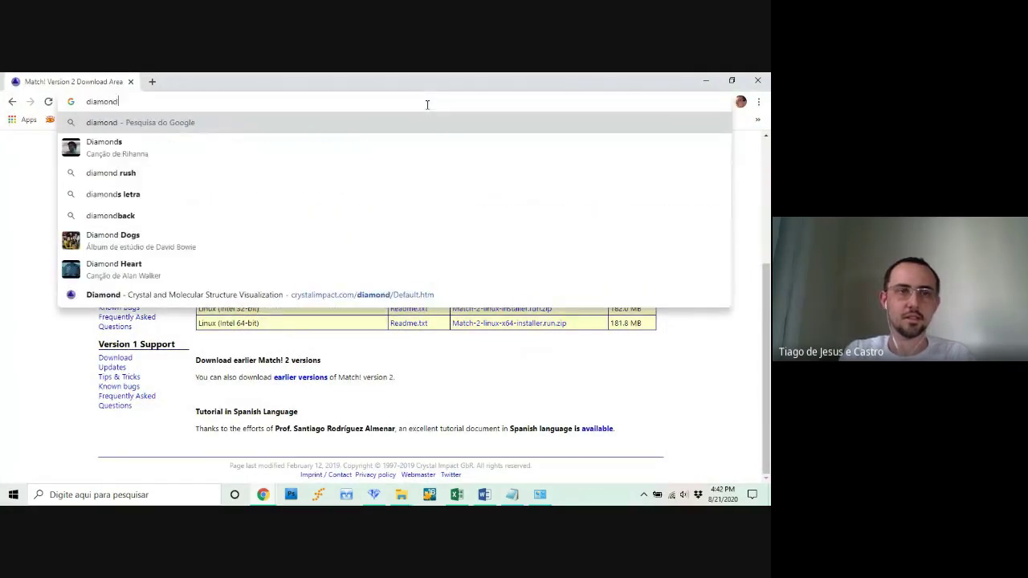
{"action": "type", "text": " cryst"}
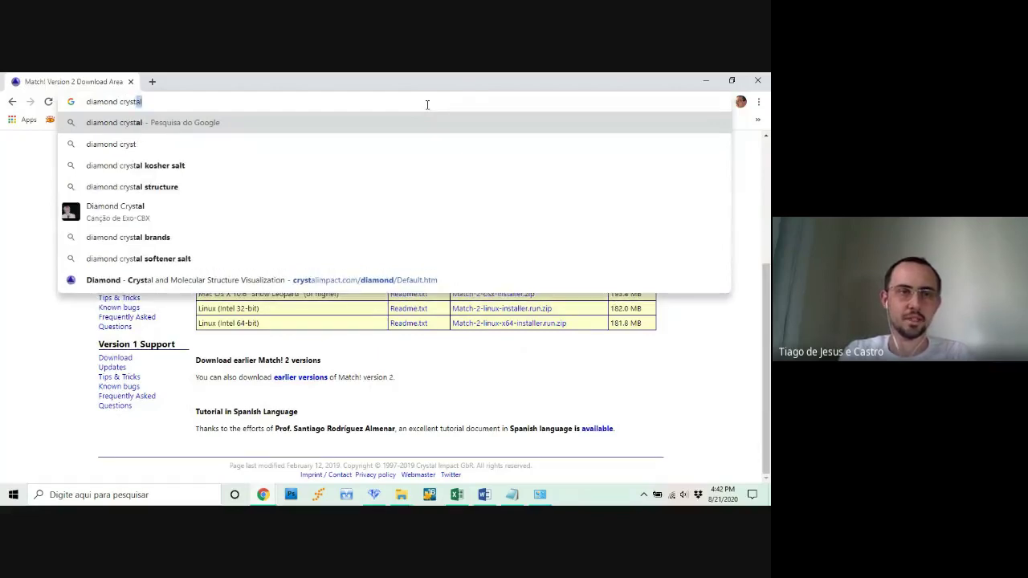
{"action": "key", "text": "Return"}
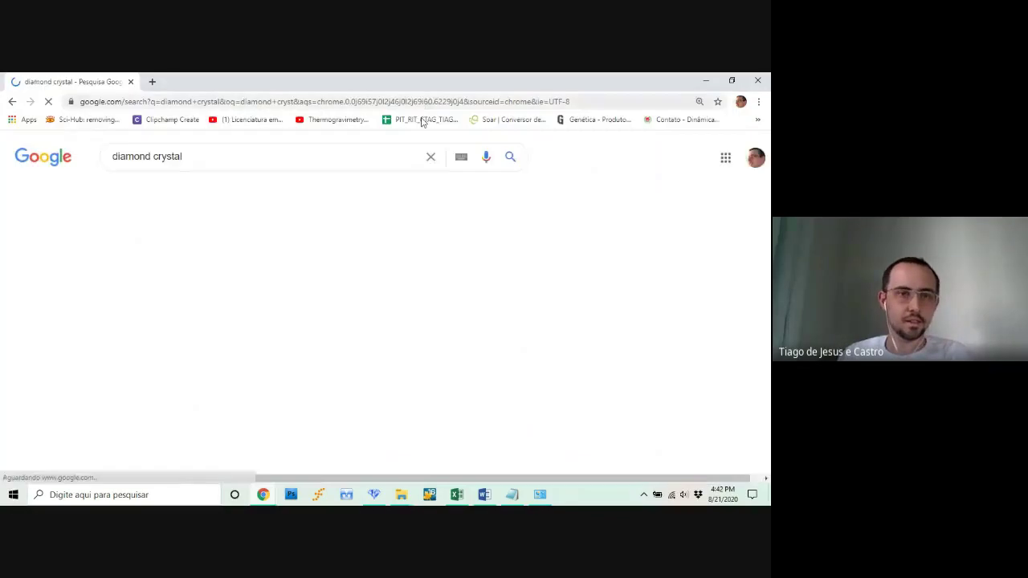
{"action": "scroll", "coordinate": [380, 230], "scroll_direction": "down", "scroll_amount": 5}
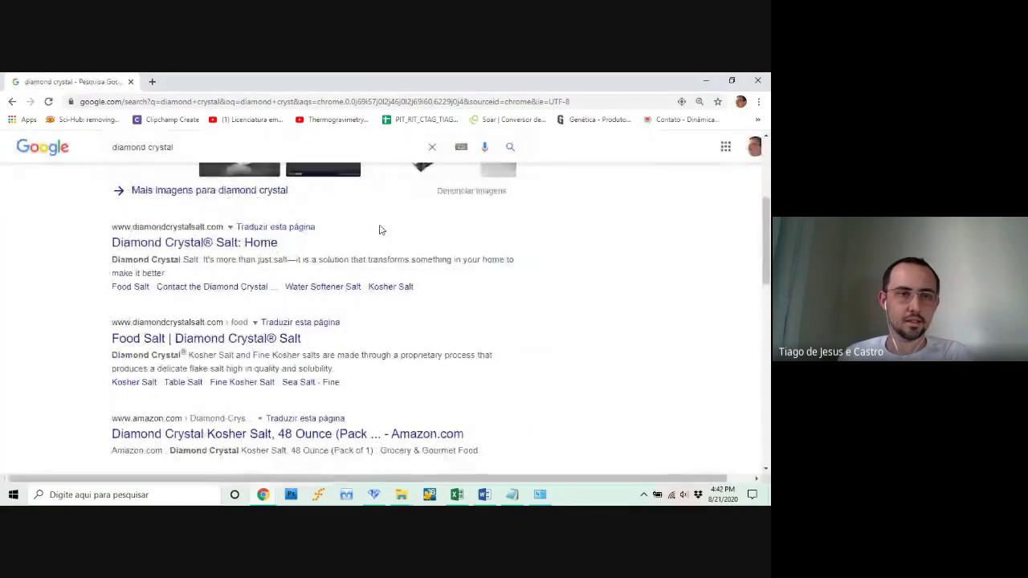
Step: Refine the web search to "diamond crystal software" and open Crystal Impact's page on Diamond structure visualization
{"action": "left_click", "coordinate": [190, 151]}
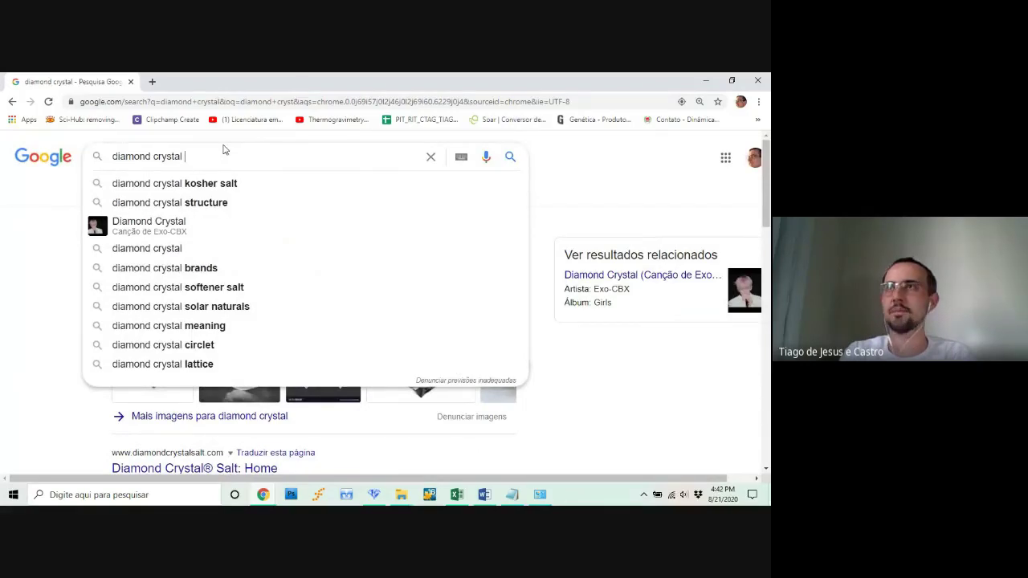
{"action": "type", "text": "sof"}
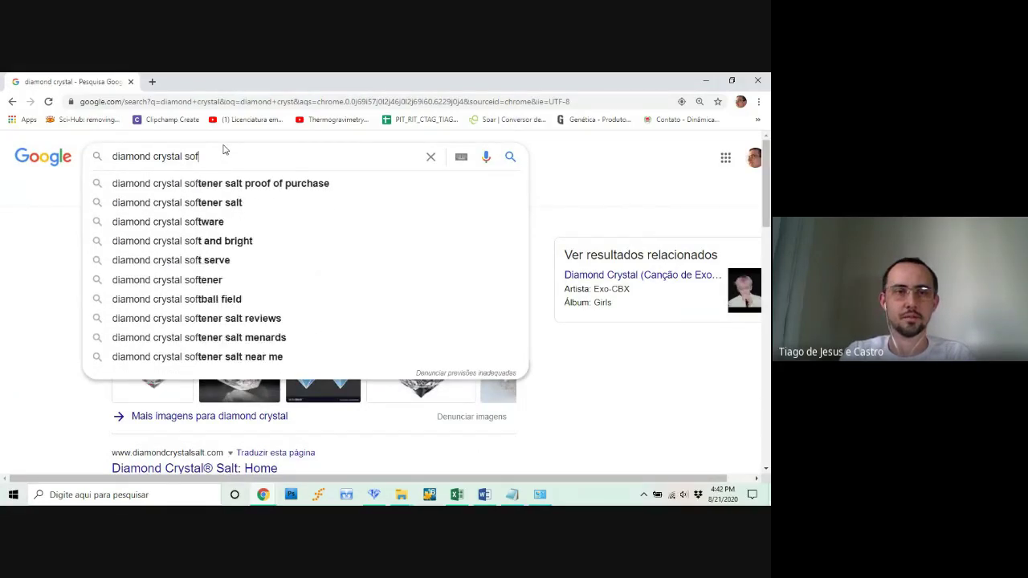
{"action": "type", "text": "tw"}
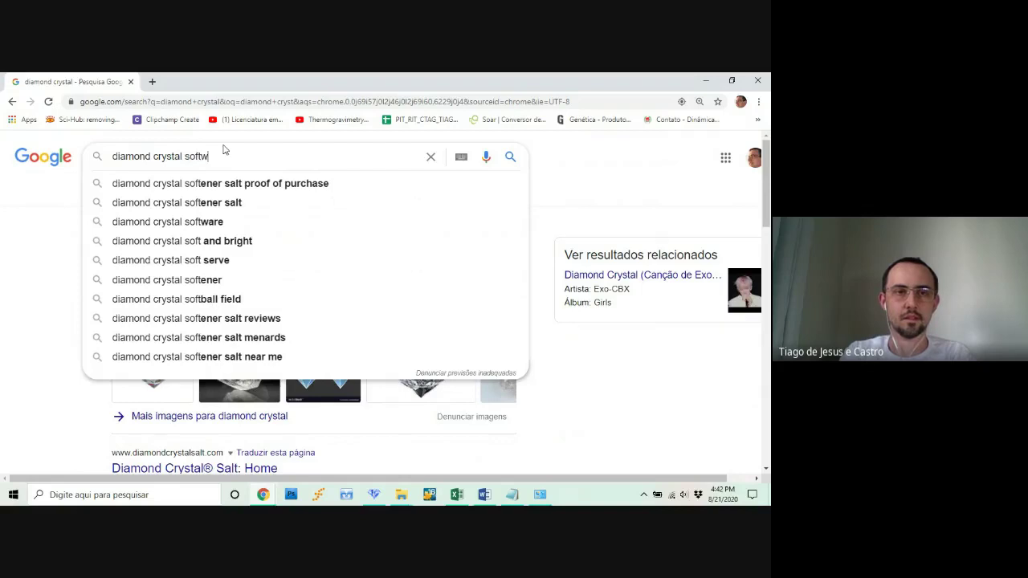
{"action": "type", "text": "are"}
{"action": "key", "text": "Return"}
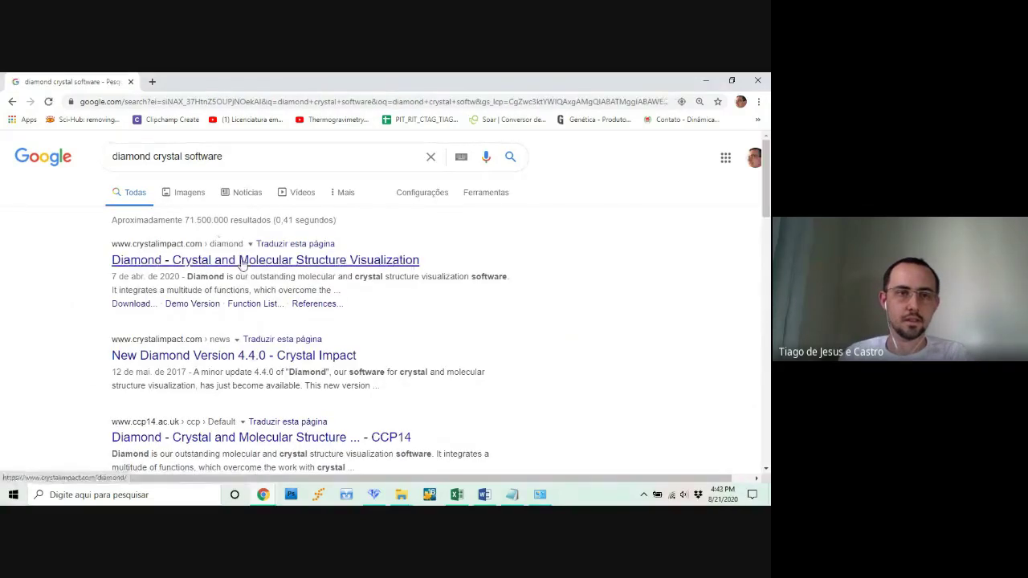
{"action": "left_click", "coordinate": [241, 260]}
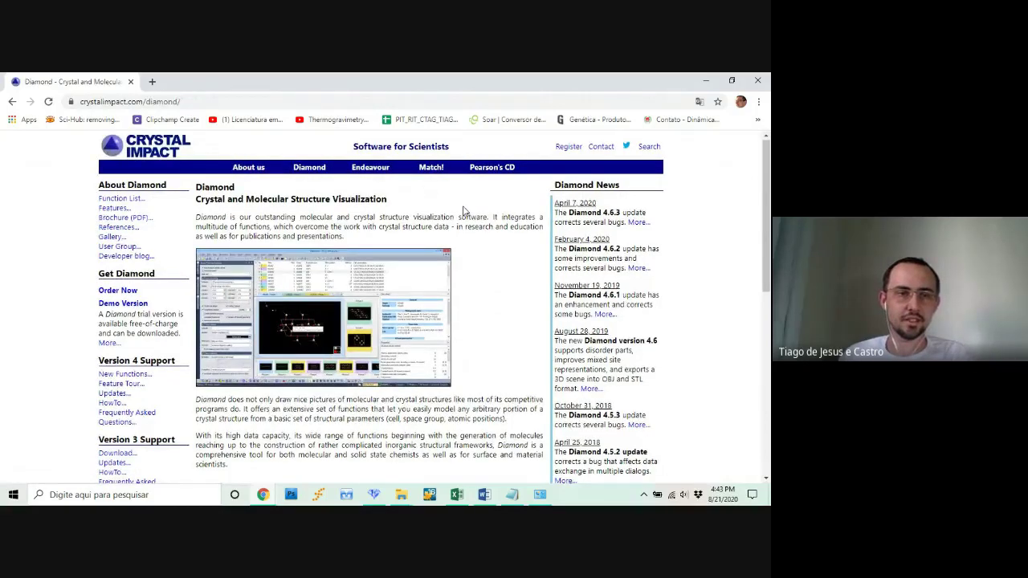
{"action": "scroll", "coordinate": [463, 211], "scroll_direction": "down", "scroll_amount": 4}
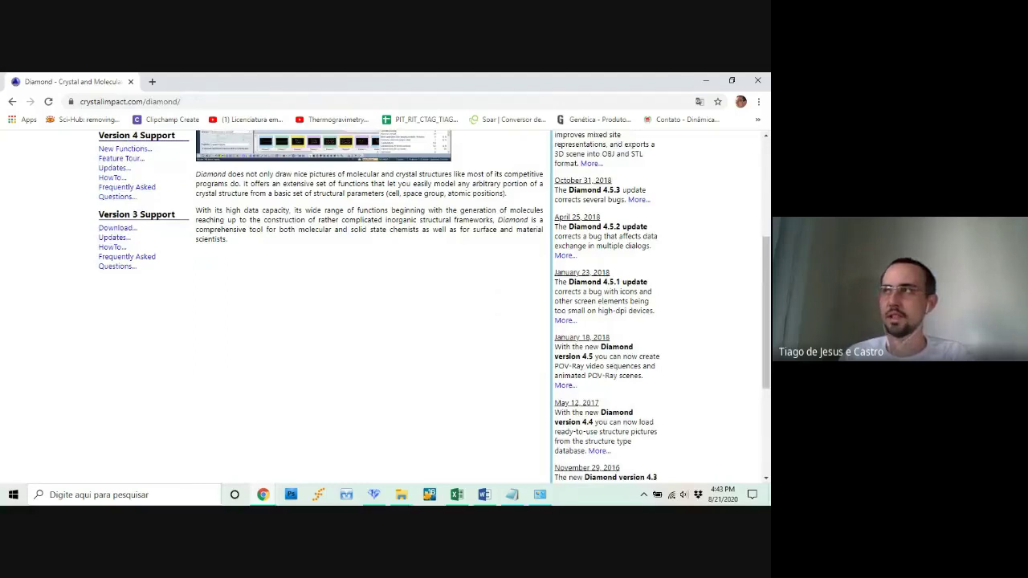
Step: Launch the Diamond demonstration version
{"action": "left_click", "coordinate": [373, 494]}
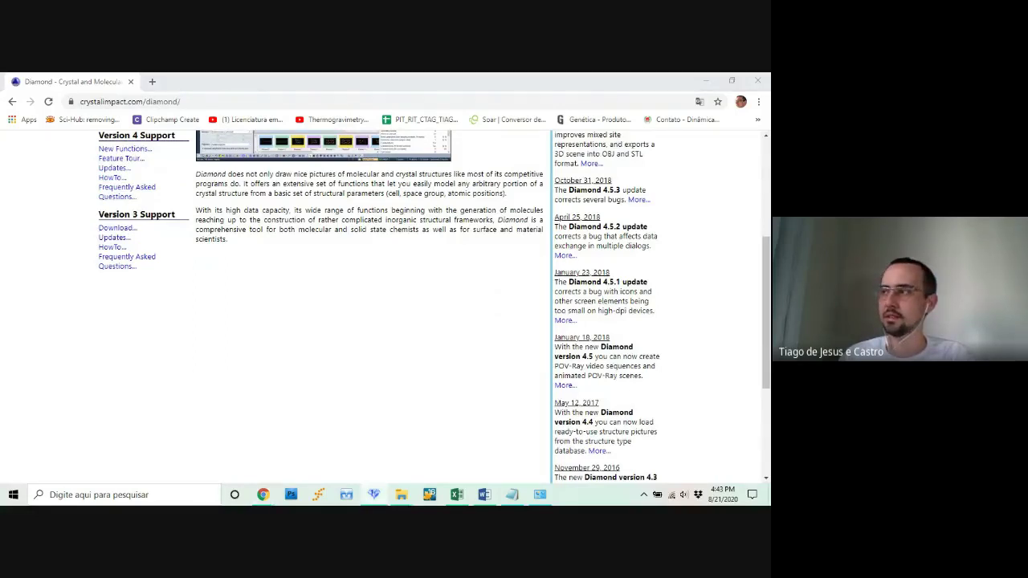
{"action": "left_click", "coordinate": [172, 388]}
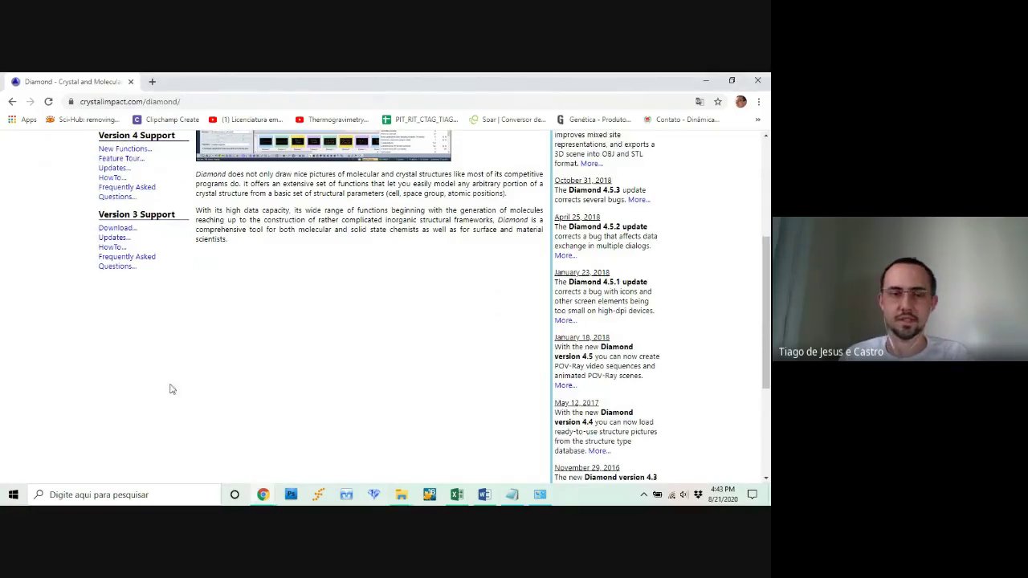
{"action": "left_click", "coordinate": [373, 494]}
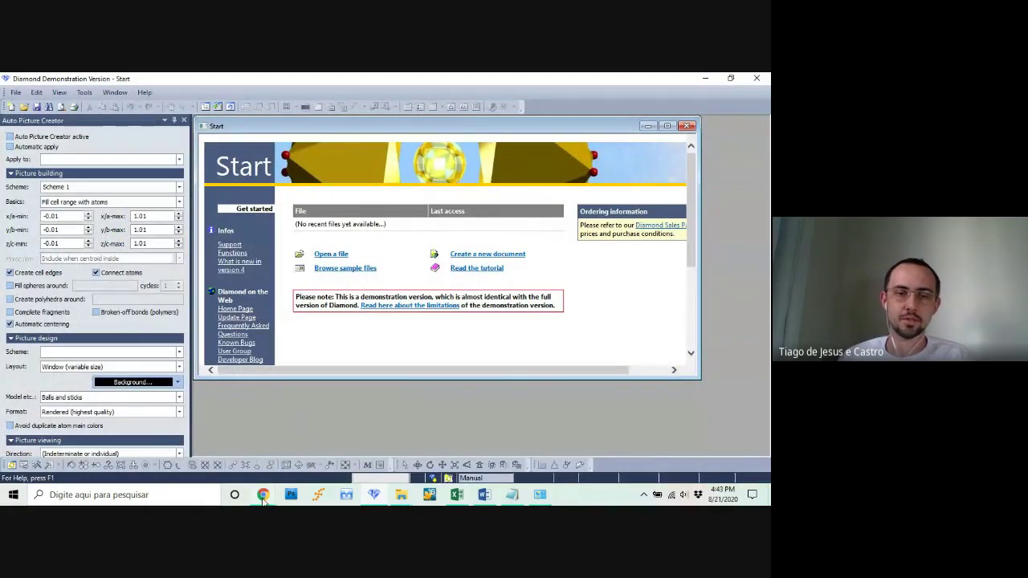
Step: Switch to the Chrome window with the YouTube lecture and search for "open crystallographic database" in place of the existing Google search
{"action": "left_click", "coordinate": [296, 482]}
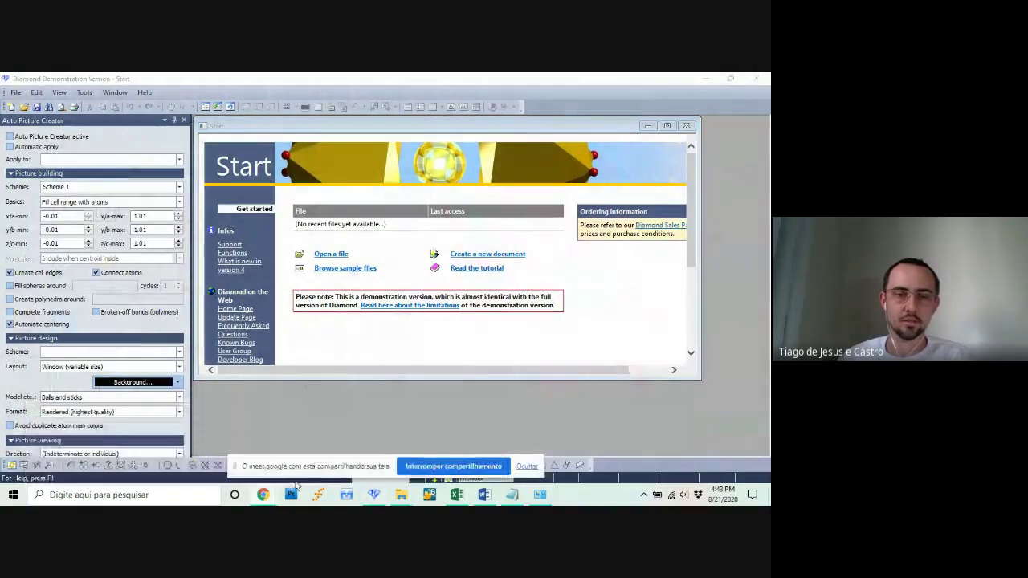
{"action": "mouse_move", "coordinate": [262, 494]}
{"action": "left_click", "coordinate": [220, 461]}
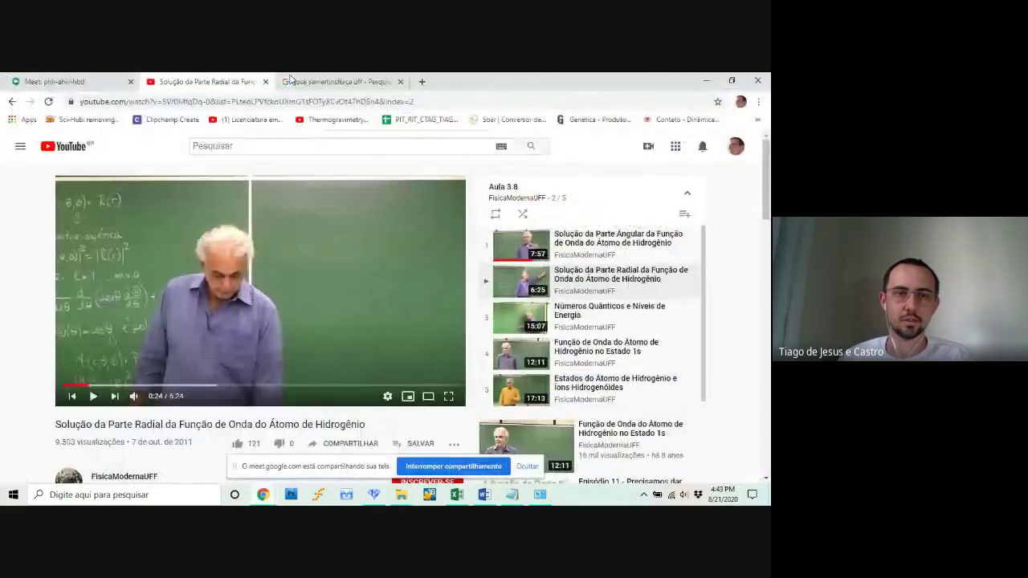
{"action": "left_click", "coordinate": [292, 80]}
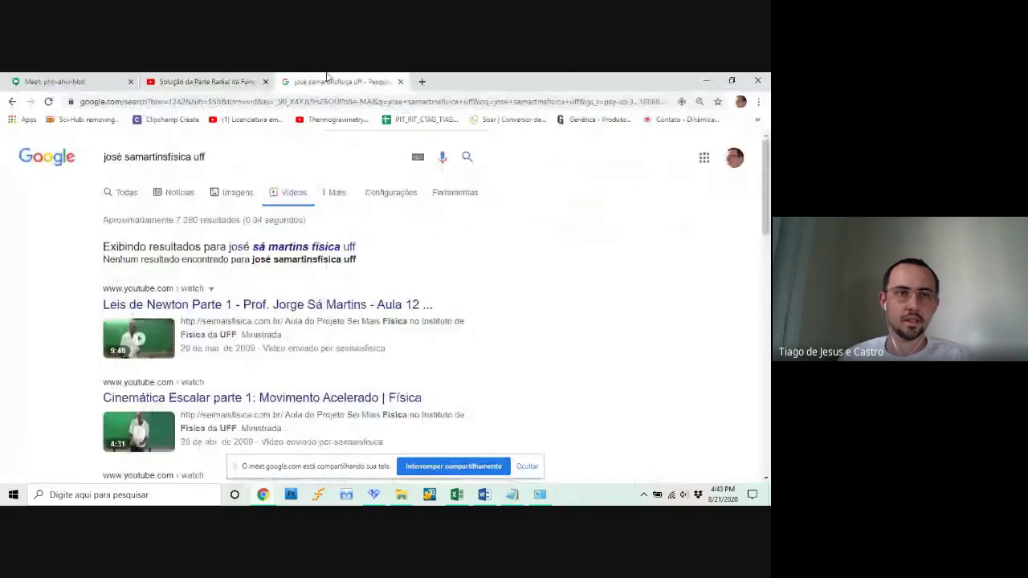
{"action": "left_click", "coordinate": [231, 102]}
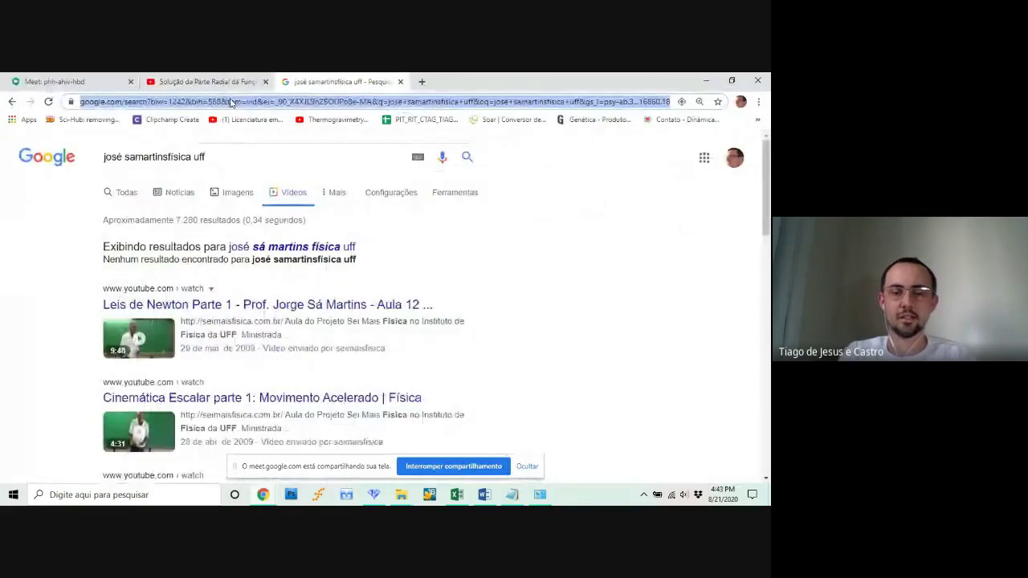
{"action": "type", "text": "op"}
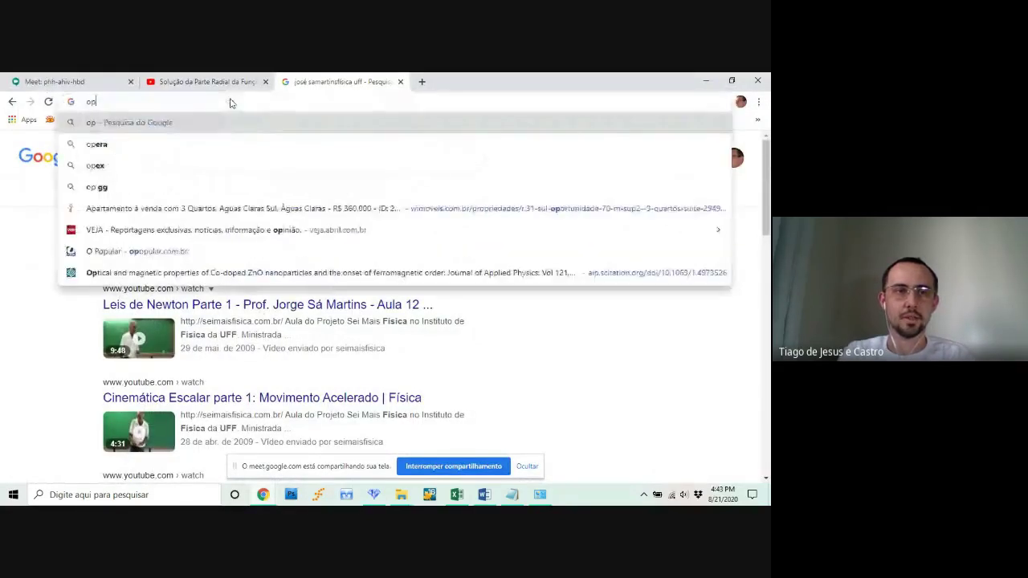
{"action": "type", "text": "en cryst"}
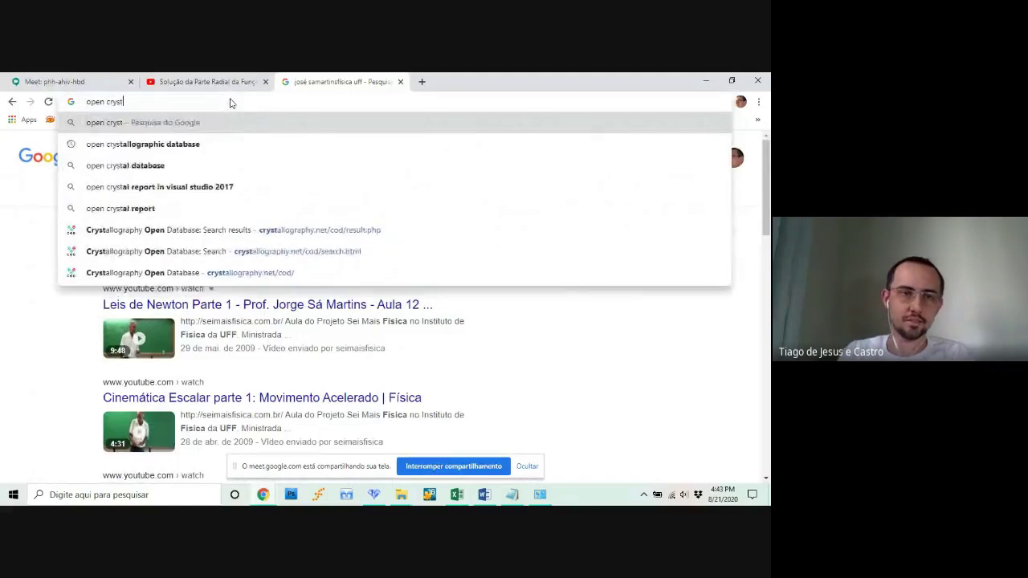
{"action": "key", "text": "Down"}
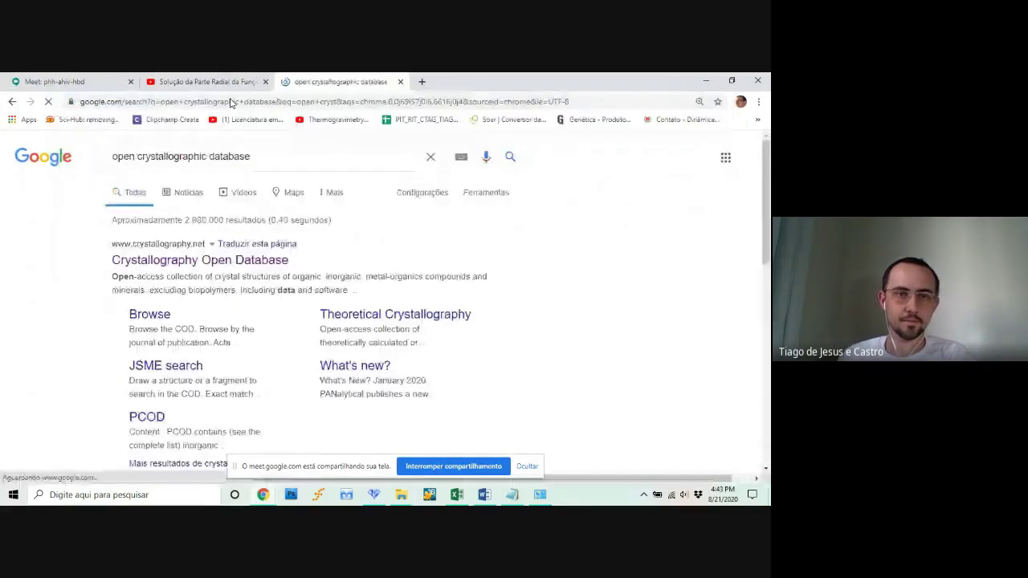
Step: Open the Crystallography Open Database site and go to its search page to review the available search fields
{"action": "left_click", "coordinate": [265, 240]}
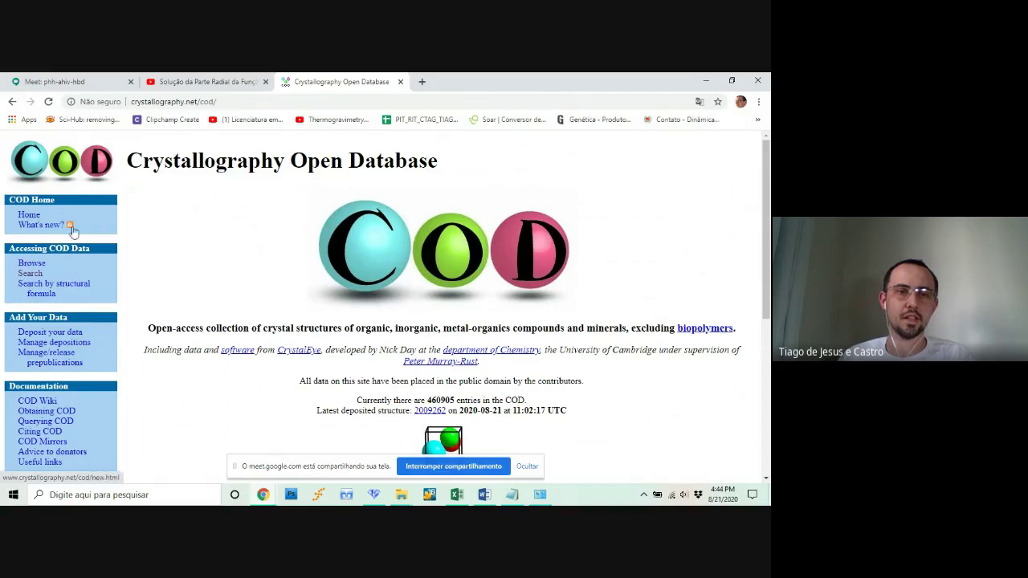
{"action": "left_click", "coordinate": [32, 275]}
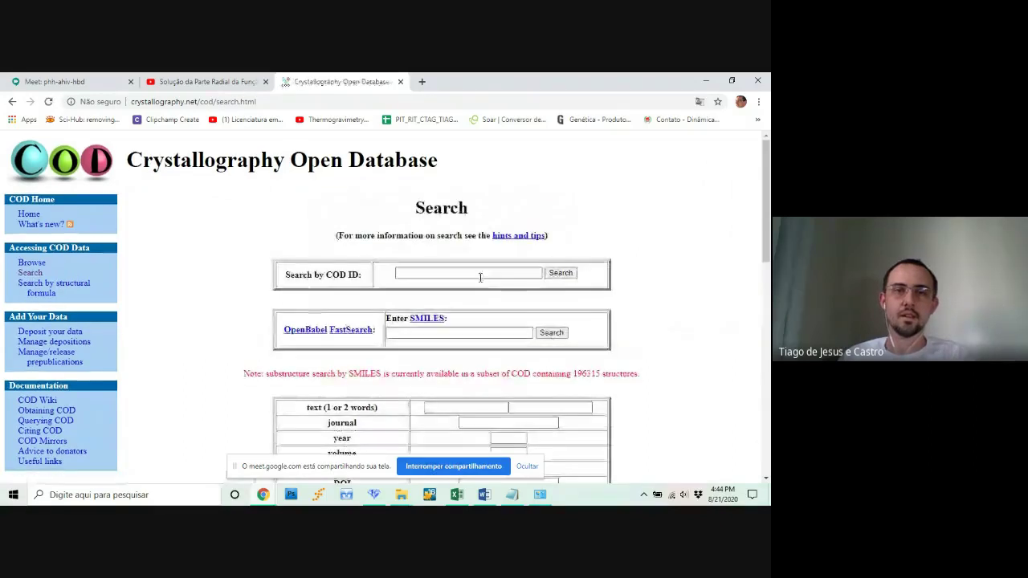
{"action": "scroll", "coordinate": [480, 279], "scroll_direction": "down", "scroll_amount": 2}
{"action": "scroll", "coordinate": [481, 283], "scroll_direction": "up", "scroll_amount": 2}
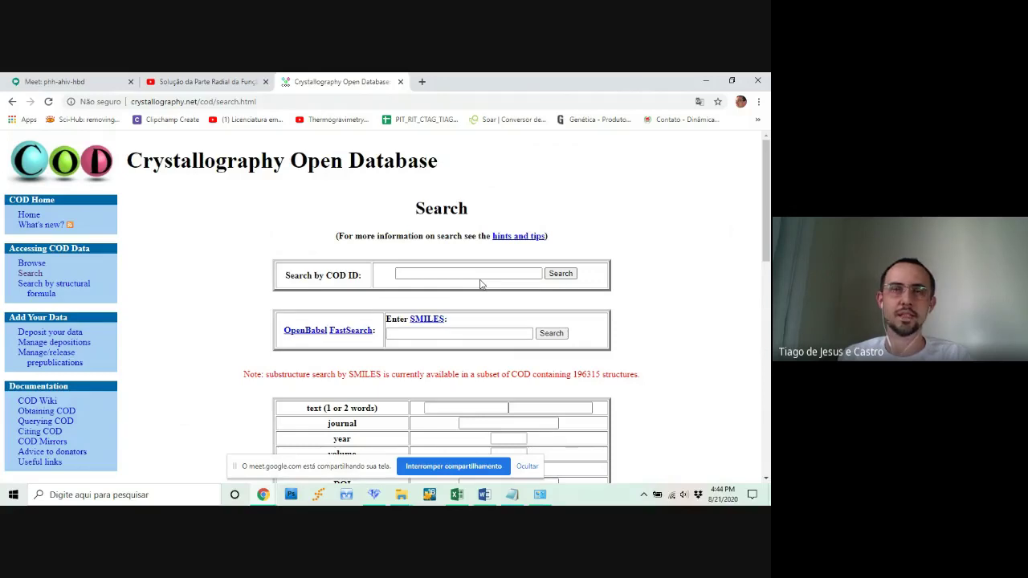
Step: Examine the available fields of the Crystallography Open Database search form, from COD ID and SMILES to elements and filters
{"action": "scroll", "coordinate": [480, 285], "scroll_direction": "down", "scroll_amount": 1}
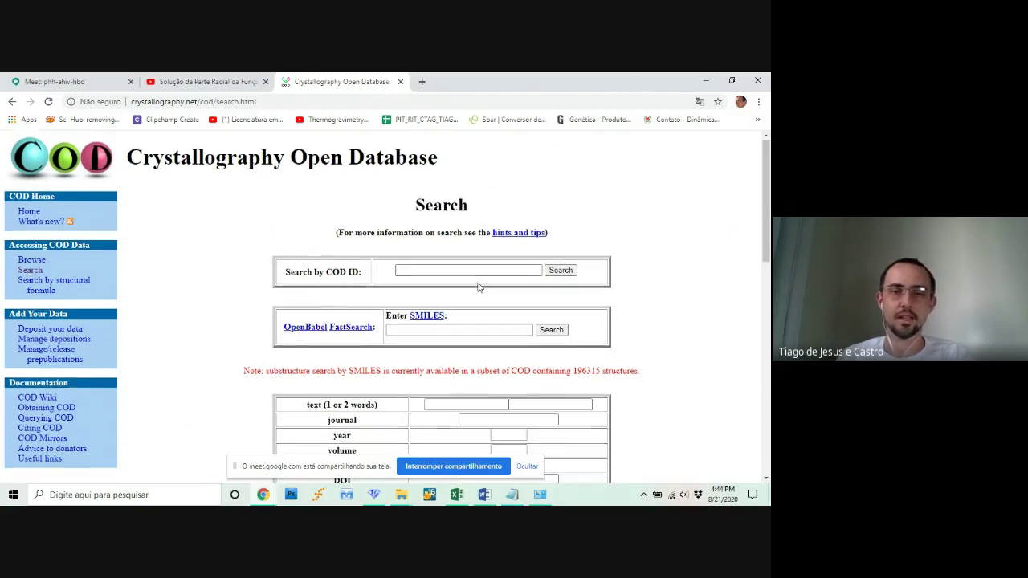
{"action": "scroll", "coordinate": [479, 287], "scroll_direction": "down", "scroll_amount": 1}
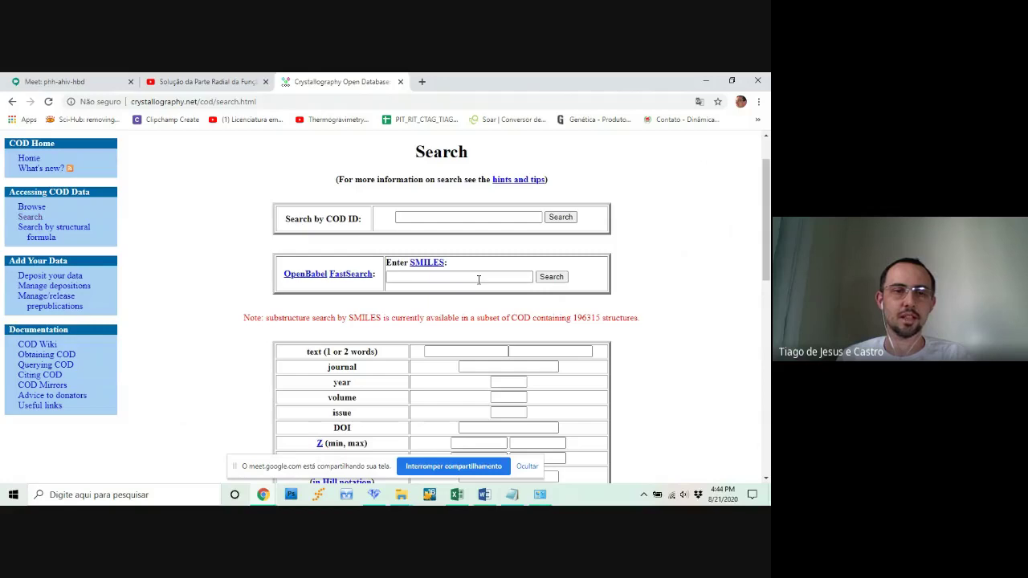
{"action": "scroll", "coordinate": [478, 280], "scroll_direction": "down", "scroll_amount": 1}
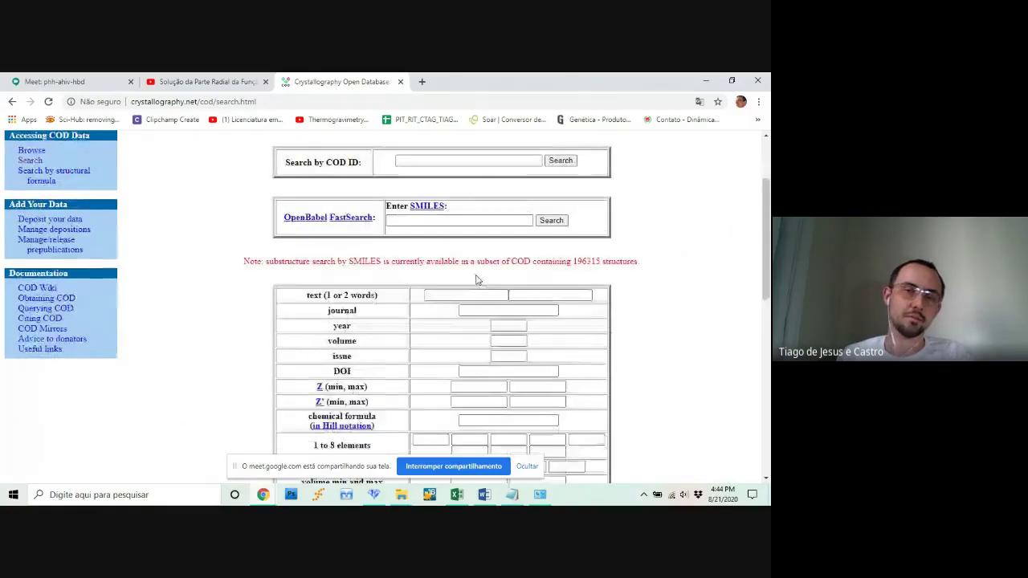
{"action": "scroll", "coordinate": [479, 285], "scroll_direction": "down", "scroll_amount": 2}
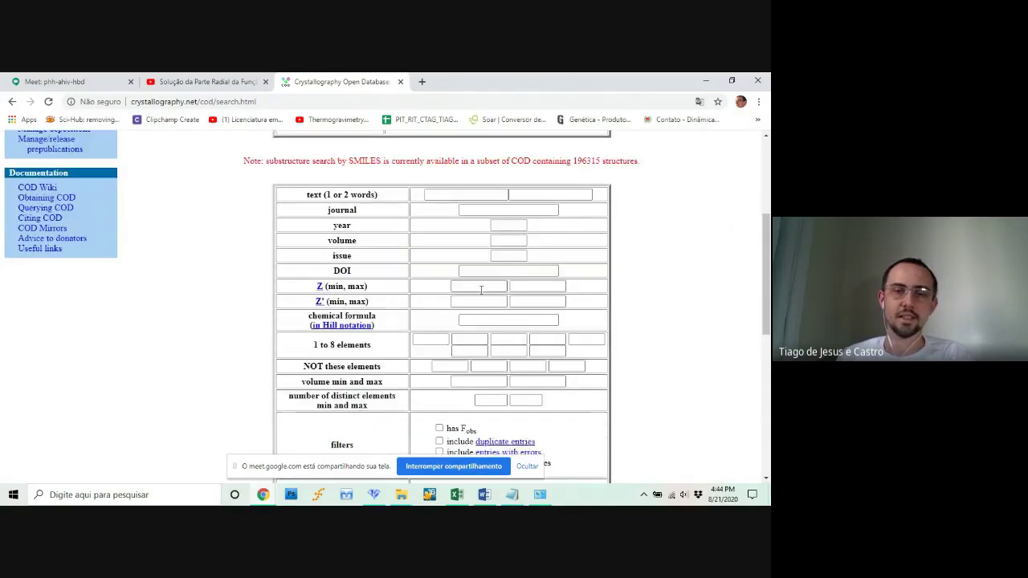
{"action": "scroll", "coordinate": [468, 304], "scroll_direction": "down", "scroll_amount": 1}
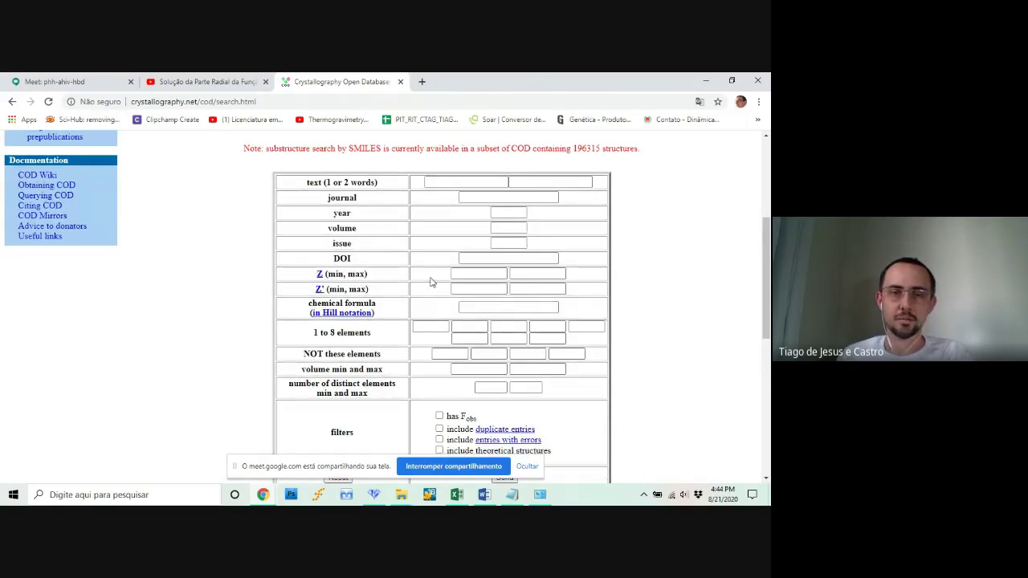
{"action": "scroll", "coordinate": [429, 282], "scroll_direction": "up", "scroll_amount": 1}
{"action": "scroll", "coordinate": [429, 283], "scroll_direction": "up", "scroll_amount": 1}
{"action": "scroll", "coordinate": [378, 280], "scroll_direction": "down", "scroll_amount": 3}
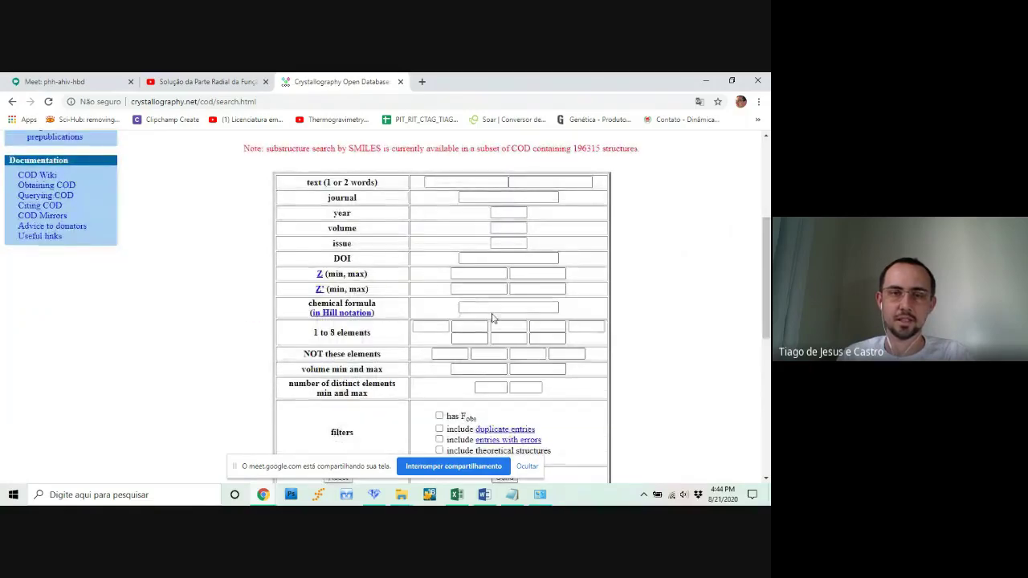
{"action": "scroll", "coordinate": [492, 318], "scroll_direction": "up", "scroll_amount": 4}
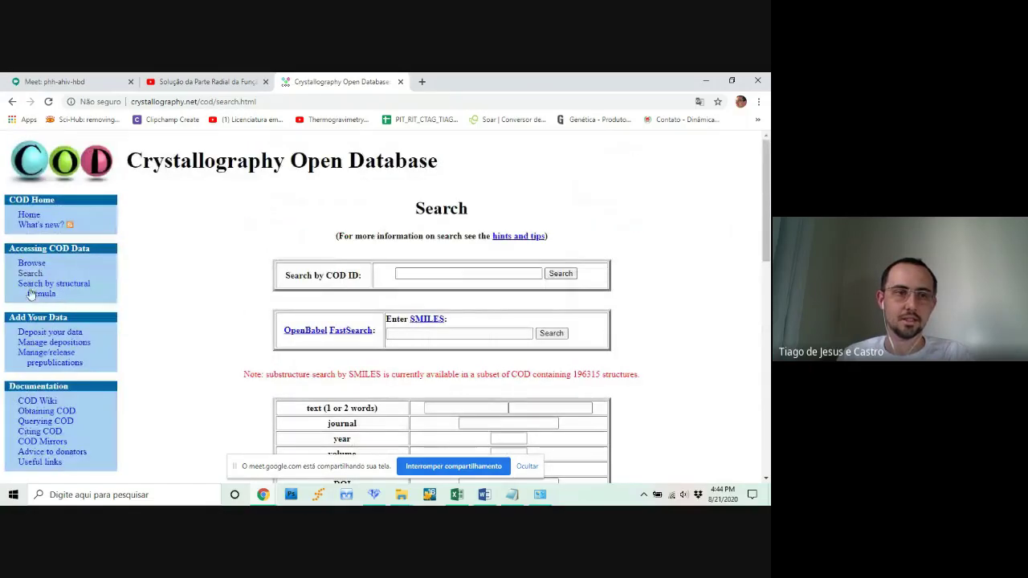
Step: Search the database for structures containing the elements zn and o, and look over the listed entries
{"action": "scroll", "coordinate": [477, 323], "scroll_direction": "down", "scroll_amount": 3}
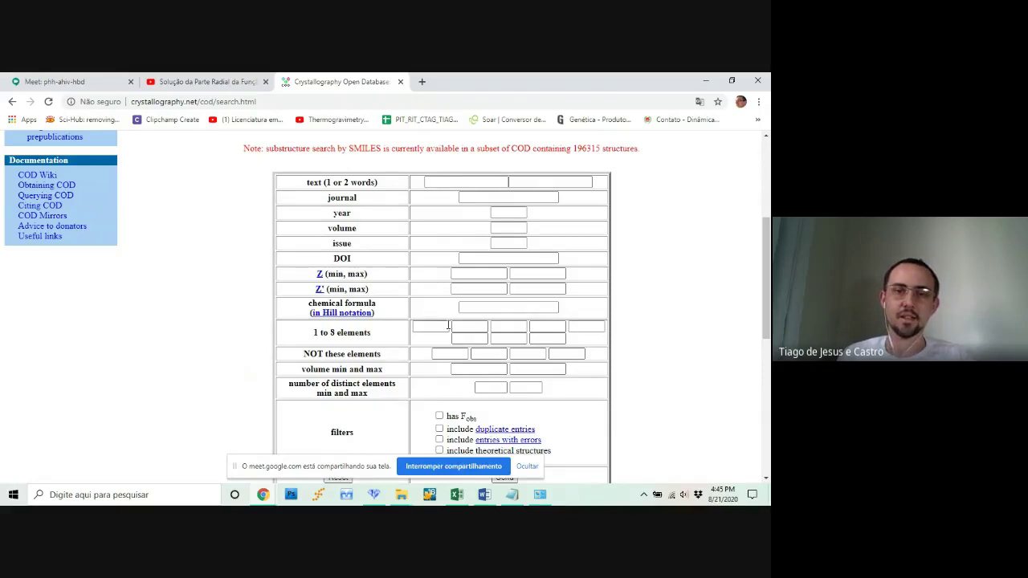
{"action": "left_click", "coordinate": [438, 328]}
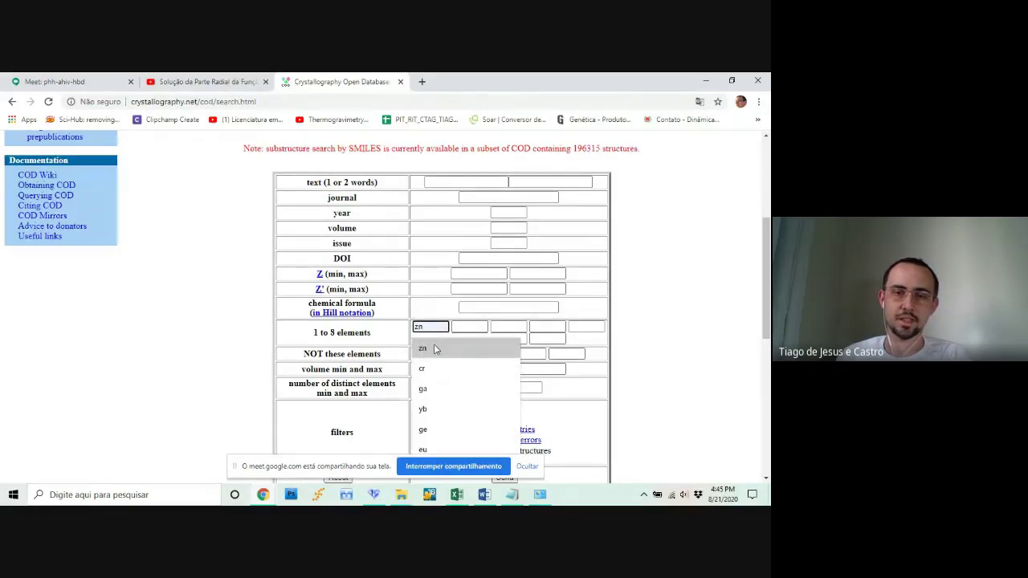
{"action": "type", "text": "zn"}
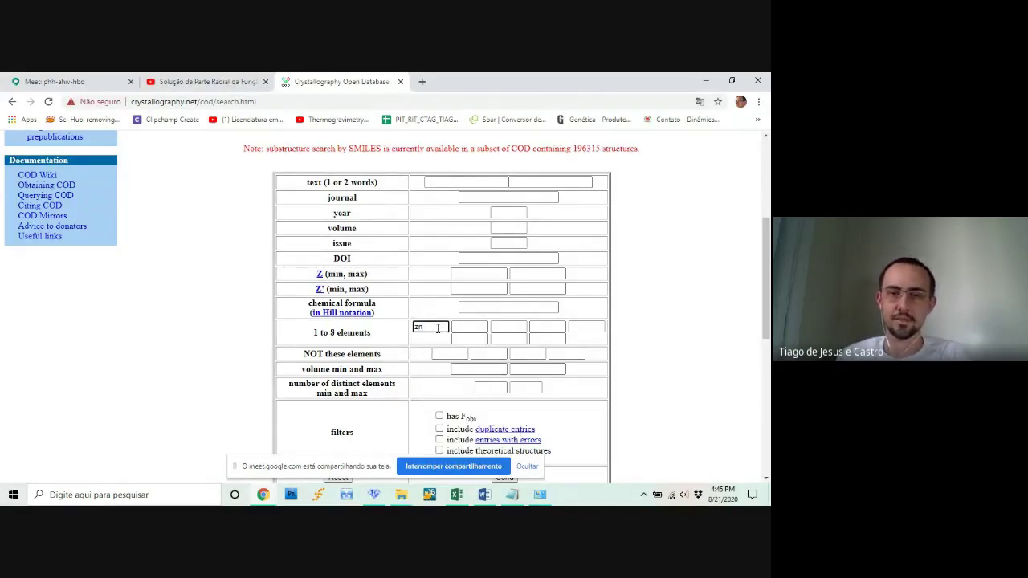
{"action": "left_click", "coordinate": [473, 327]}
{"action": "type", "text": "o"}
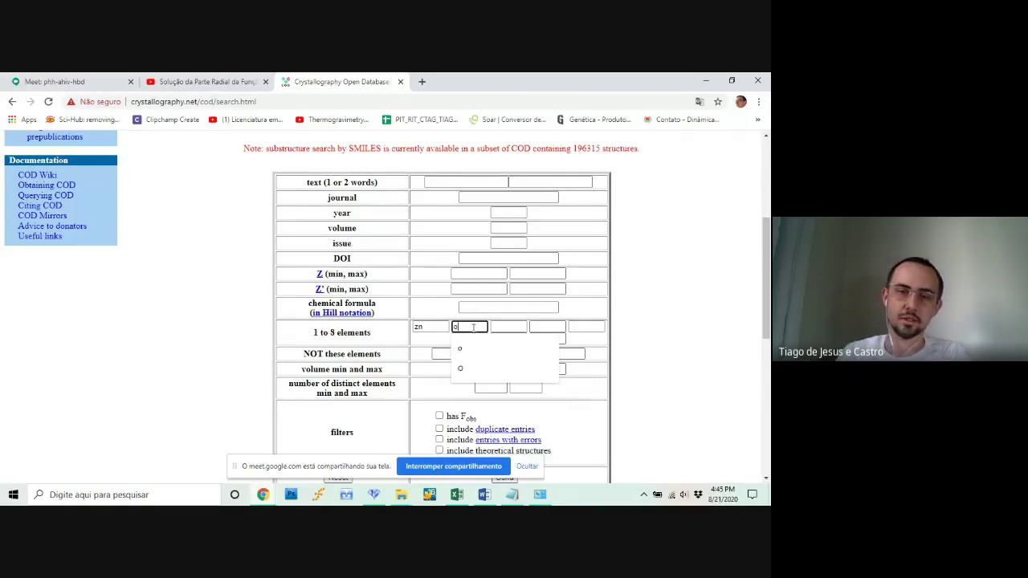
{"action": "left_click", "coordinate": [651, 299]}
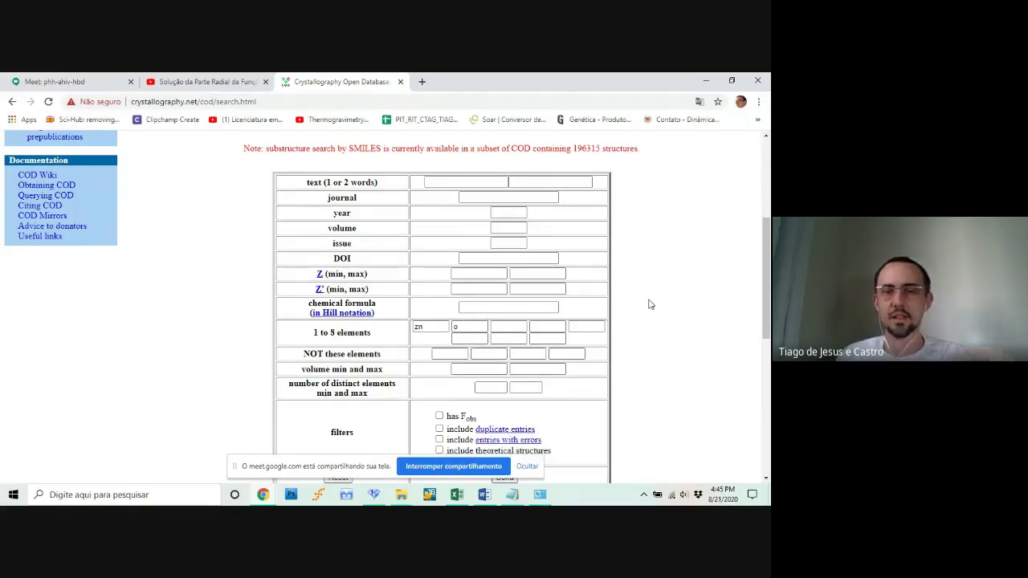
{"action": "scroll", "coordinate": [574, 343], "scroll_direction": "down", "scroll_amount": 3}
{"action": "left_click", "coordinate": [505, 365]}
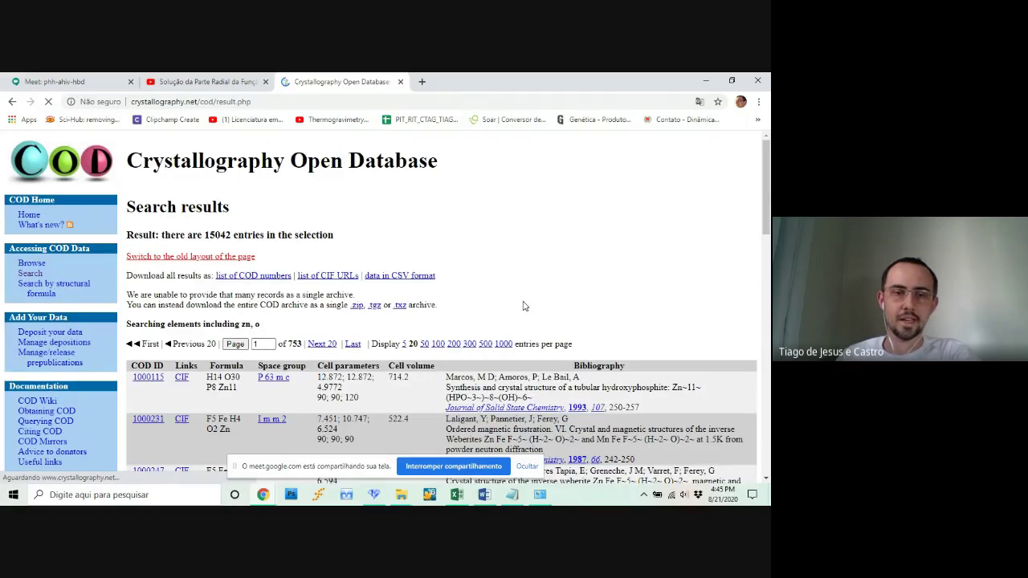
{"action": "scroll", "coordinate": [337, 293], "scroll_direction": "down", "scroll_amount": 2}
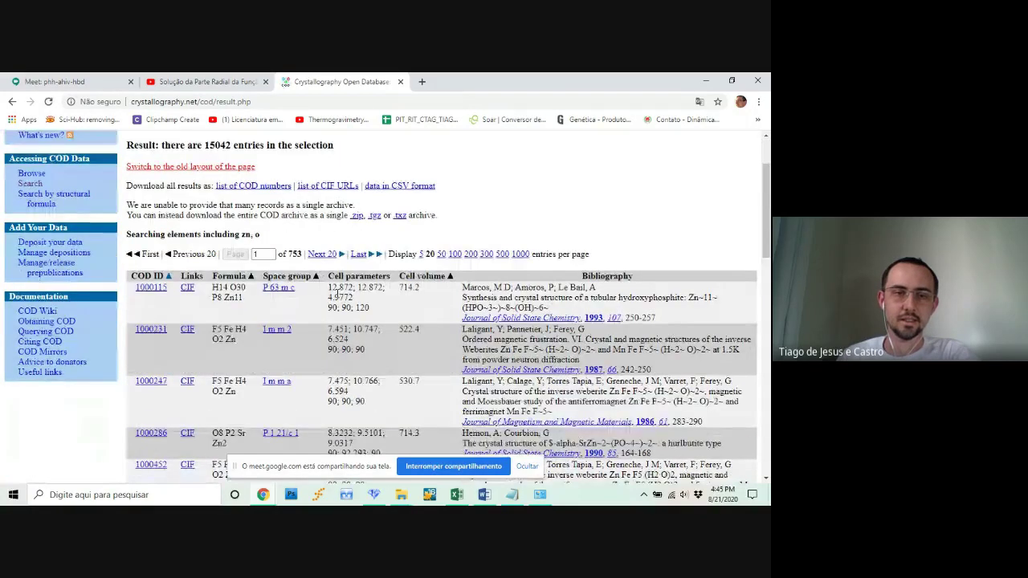
{"action": "scroll", "coordinate": [338, 294], "scroll_direction": "down", "scroll_amount": 1}
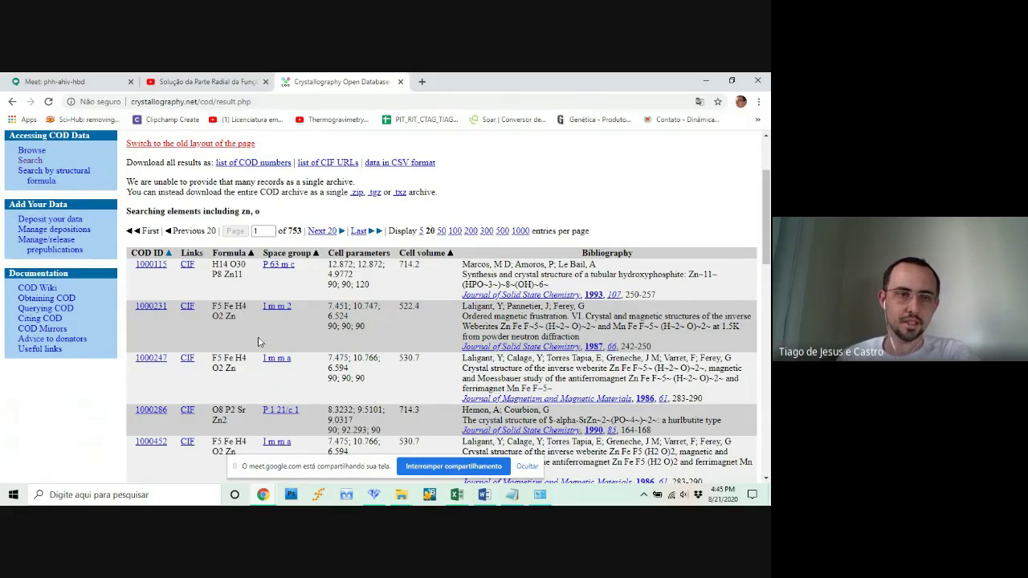
Step: Return to the search form and enter zn and o as the elements to include
{"action": "scroll", "coordinate": [258, 336], "scroll_direction": "up", "scroll_amount": 2}
{"action": "left_click", "coordinate": [32, 275]}
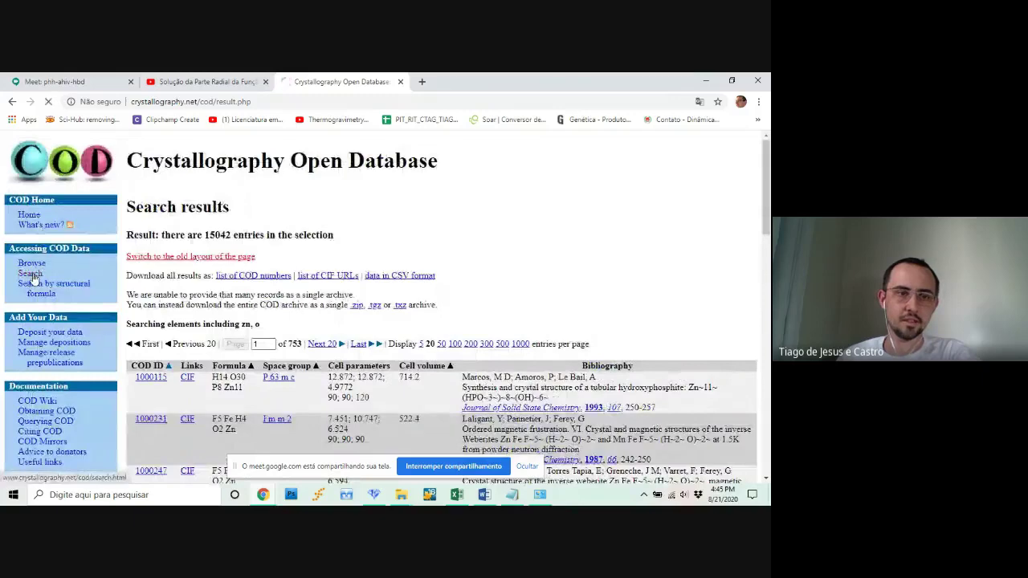
{"action": "scroll", "coordinate": [329, 270], "scroll_direction": "down", "scroll_amount": 1}
{"action": "scroll", "coordinate": [329, 269], "scroll_direction": "down", "scroll_amount": 4}
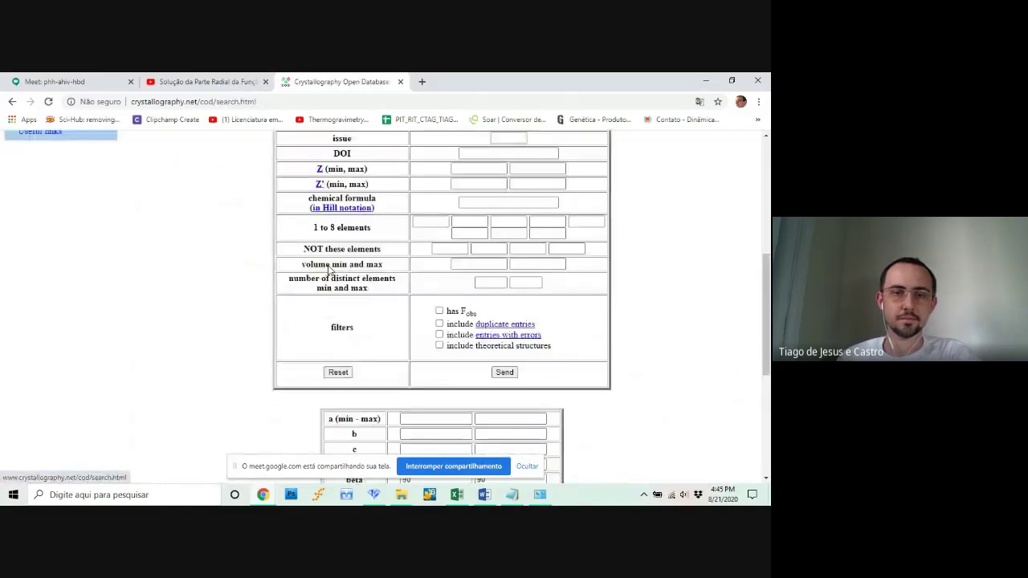
{"action": "left_click", "coordinate": [433, 218]}
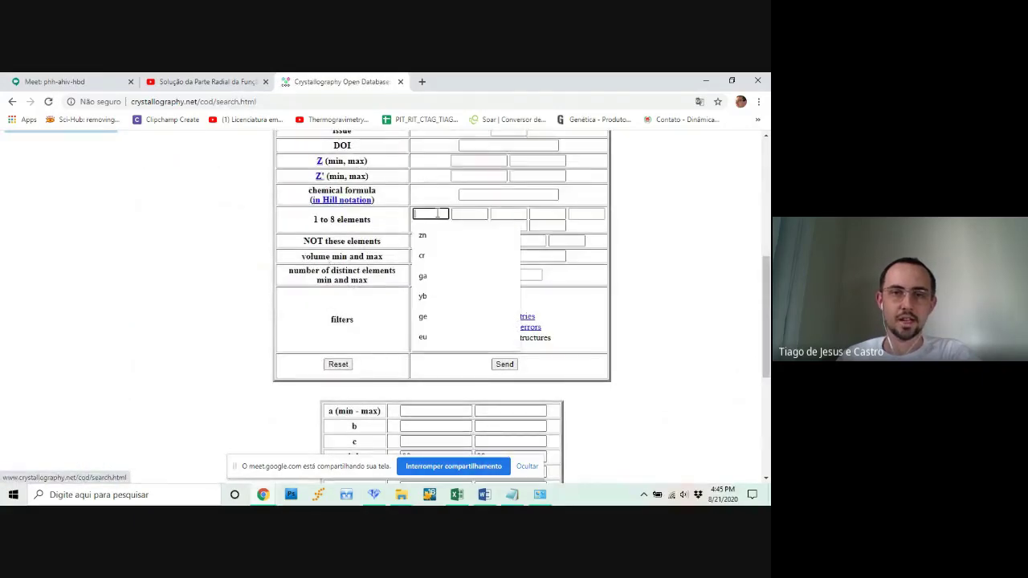
{"action": "left_click", "coordinate": [436, 235]}
{"action": "left_click", "coordinate": [468, 214]}
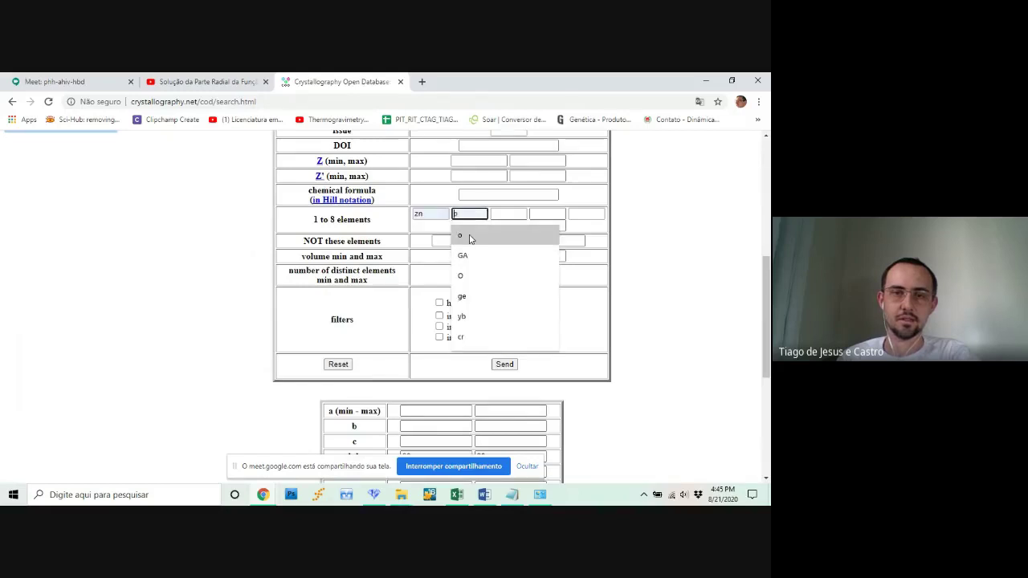
{"action": "left_click", "coordinate": [470, 238]}
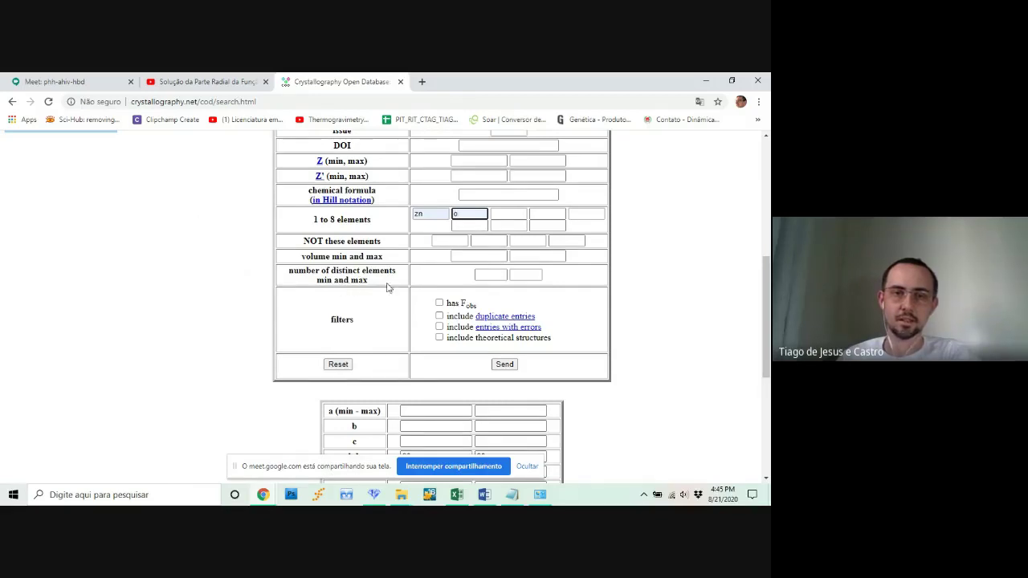
Step: Restrict the number of distinct elements to a minimum and maximum of 2 and submit the search
{"action": "left_click", "coordinate": [500, 273]}
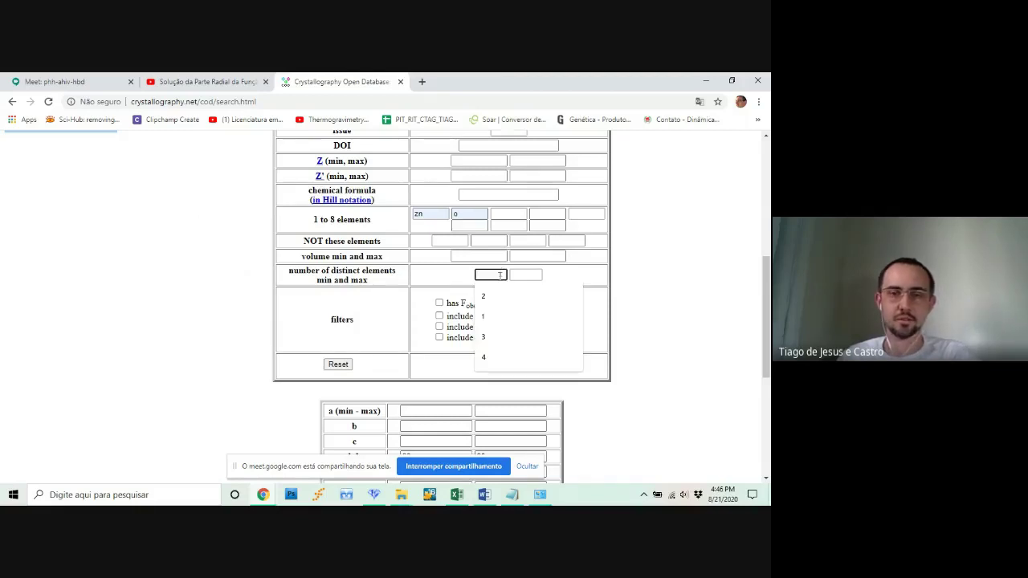
{"action": "left_click", "coordinate": [494, 296]}
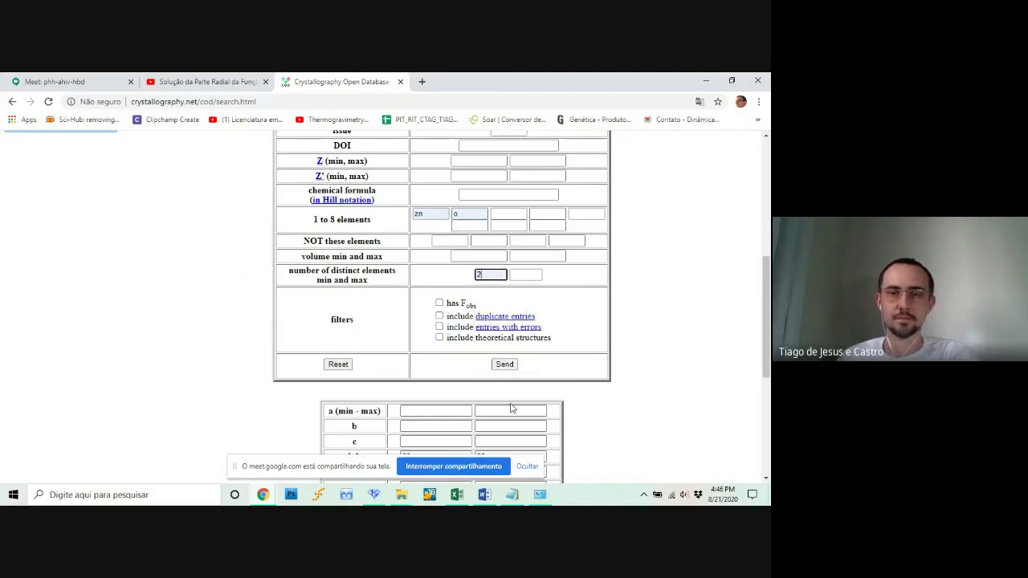
{"action": "left_click", "coordinate": [504, 364]}
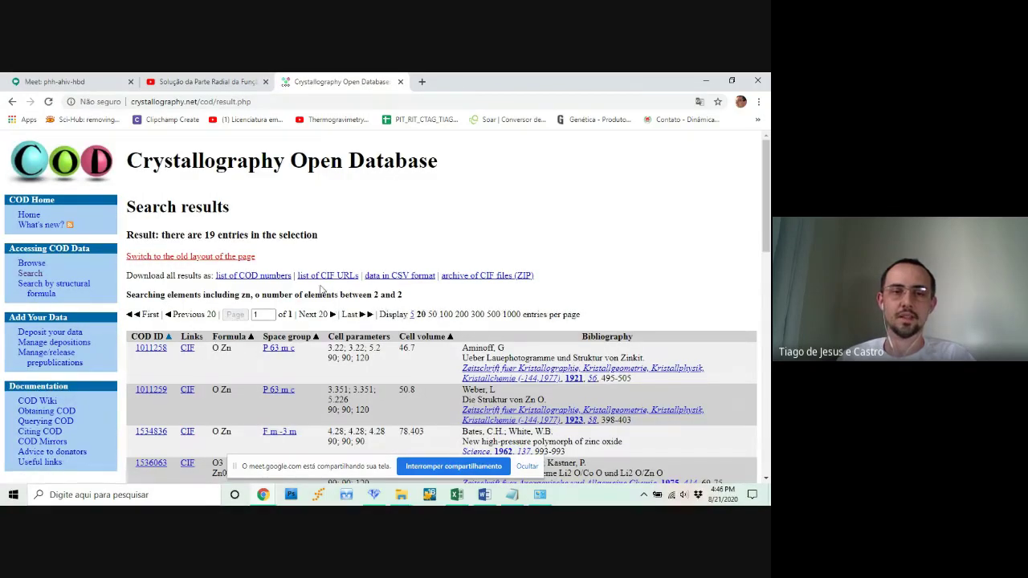
Step: Look through the zinc oxide results and download the CIF file of entry 1011258
{"action": "scroll", "coordinate": [321, 287], "scroll_direction": "down", "scroll_amount": 1}
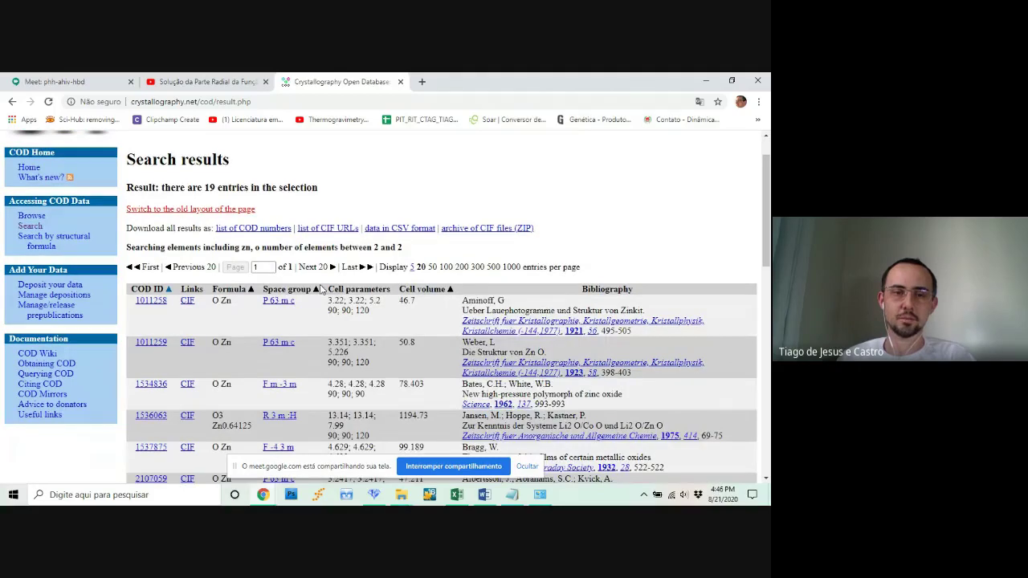
{"action": "scroll", "coordinate": [305, 337], "scroll_direction": "down", "scroll_amount": 10}
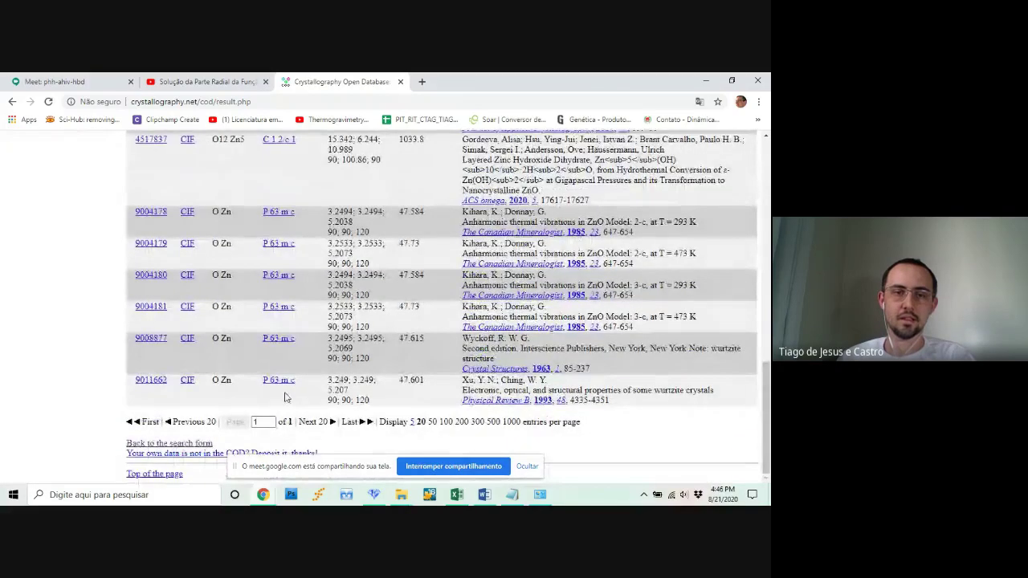
{"action": "scroll", "coordinate": [331, 415], "scroll_direction": "up", "scroll_amount": 5}
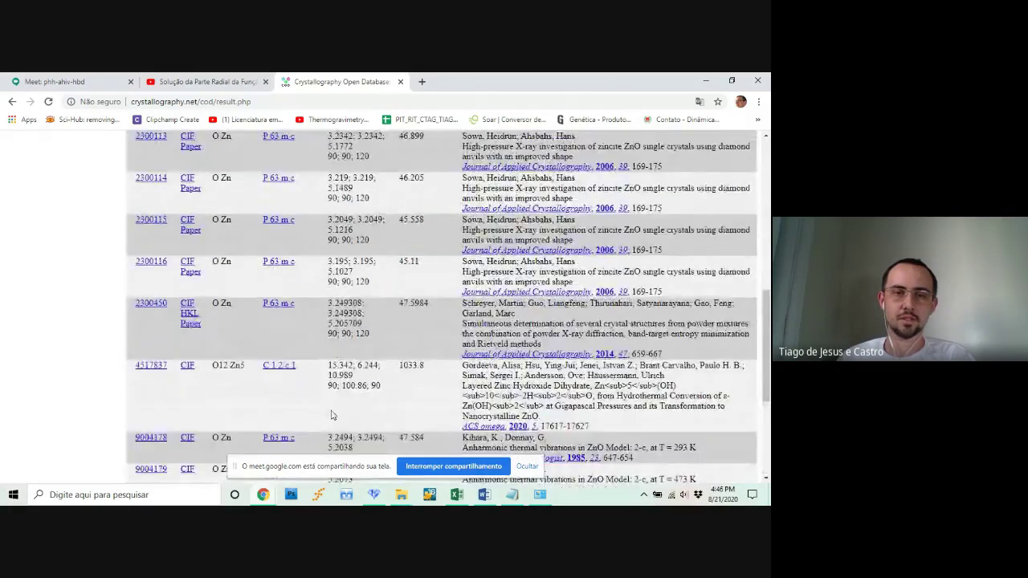
{"action": "scroll", "coordinate": [331, 415], "scroll_direction": "up", "scroll_amount": 3}
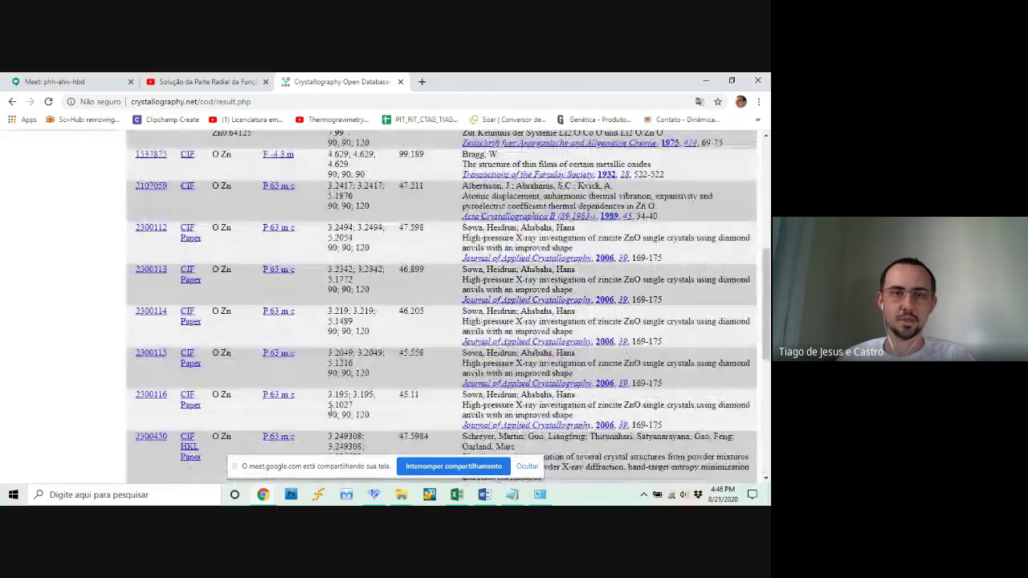
{"action": "scroll", "coordinate": [330, 411], "scroll_direction": "up", "scroll_amount": 4}
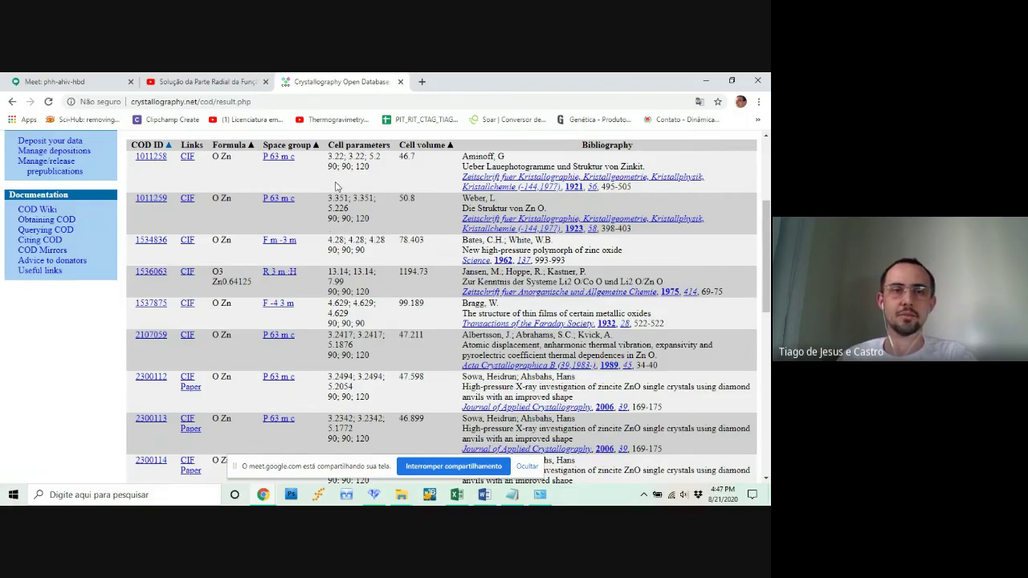
{"action": "left_click", "coordinate": [188, 159]}
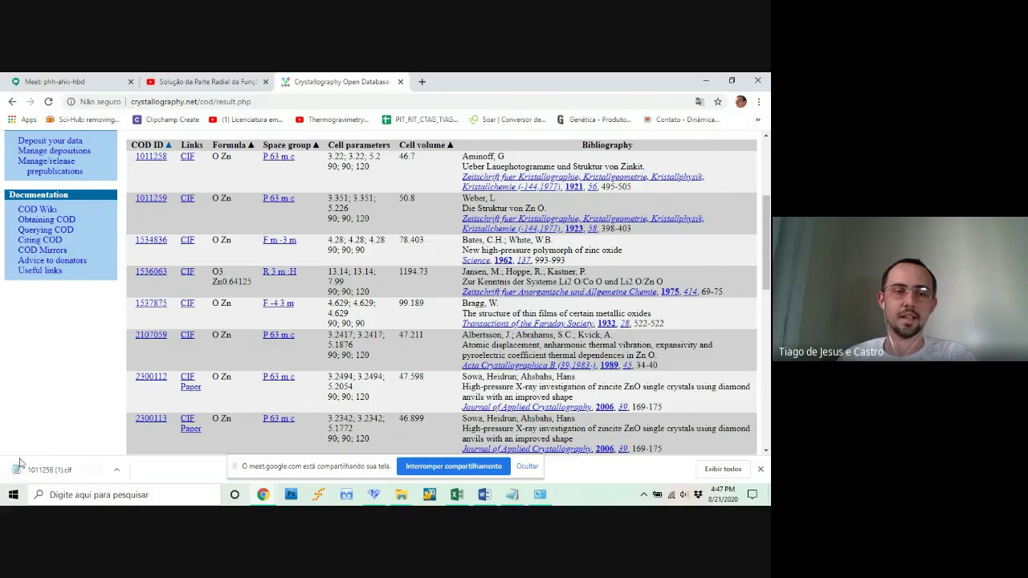
Step: Open the downloaded file 1011258 (1).cif in a maximized Notepad window and examine its cell parameters, symmetry positions and atom sites
{"action": "left_click", "coordinate": [66, 478]}
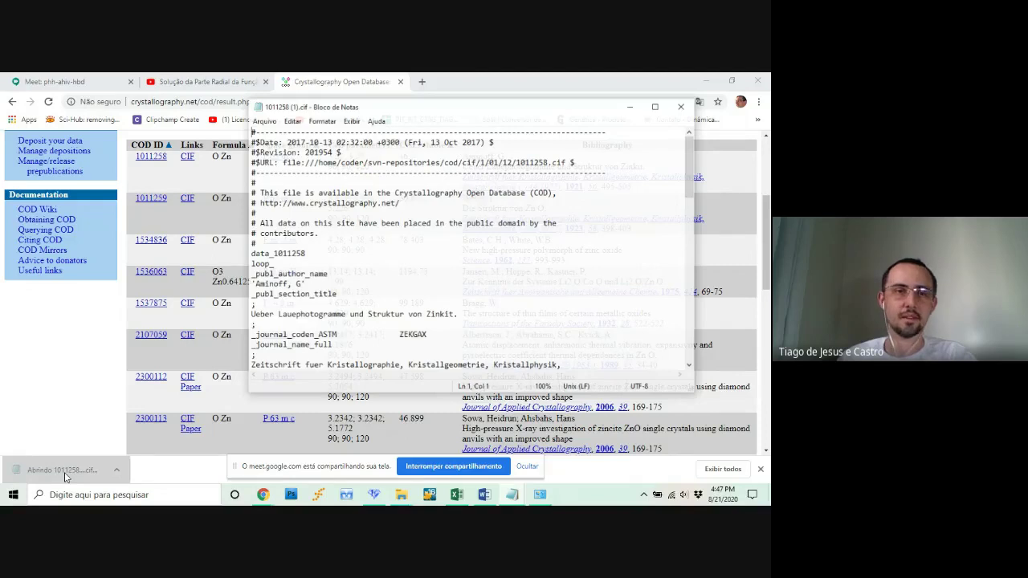
{"action": "left_click", "coordinate": [654, 106]}
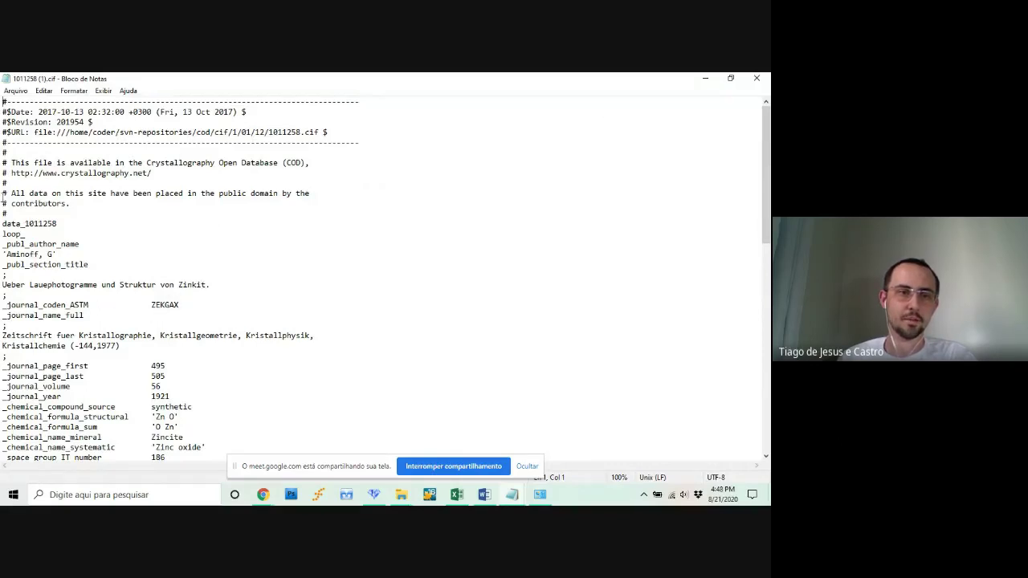
{"action": "scroll", "coordinate": [170, 266], "scroll_direction": "down", "scroll_amount": 2}
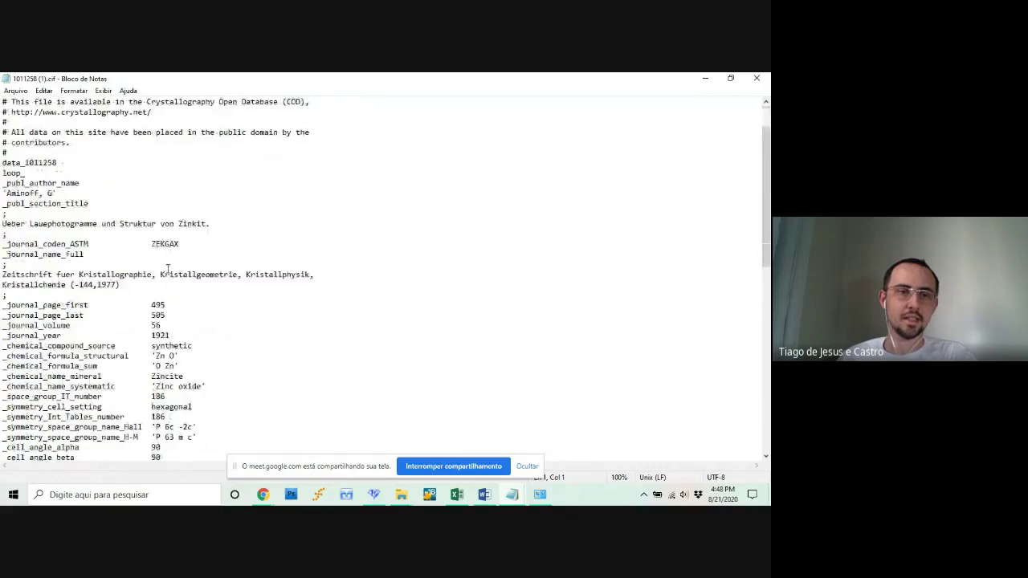
{"action": "scroll", "coordinate": [168, 268], "scroll_direction": "down", "scroll_amount": 5}
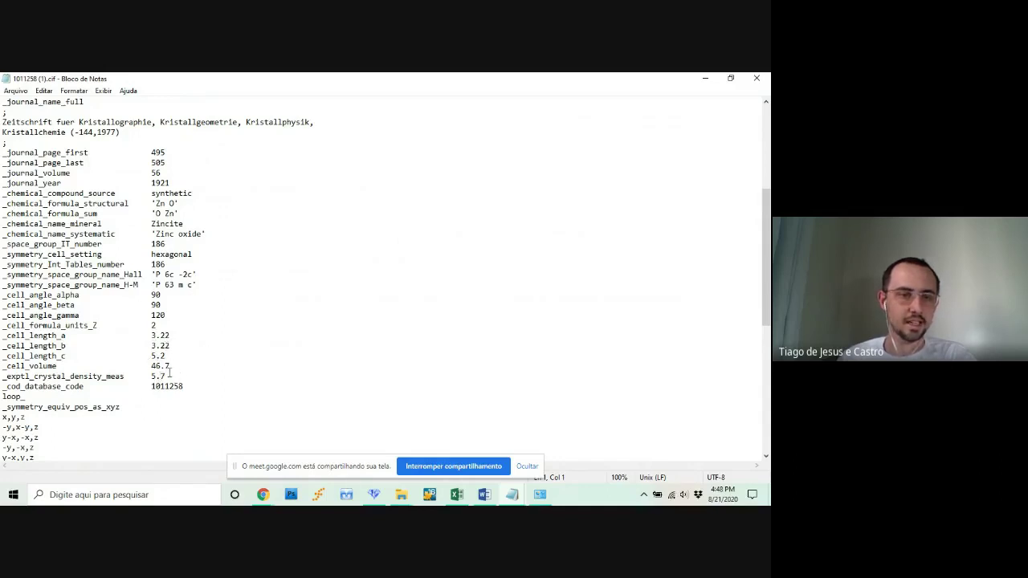
{"action": "scroll", "coordinate": [183, 366], "scroll_direction": "down", "scroll_amount": 2}
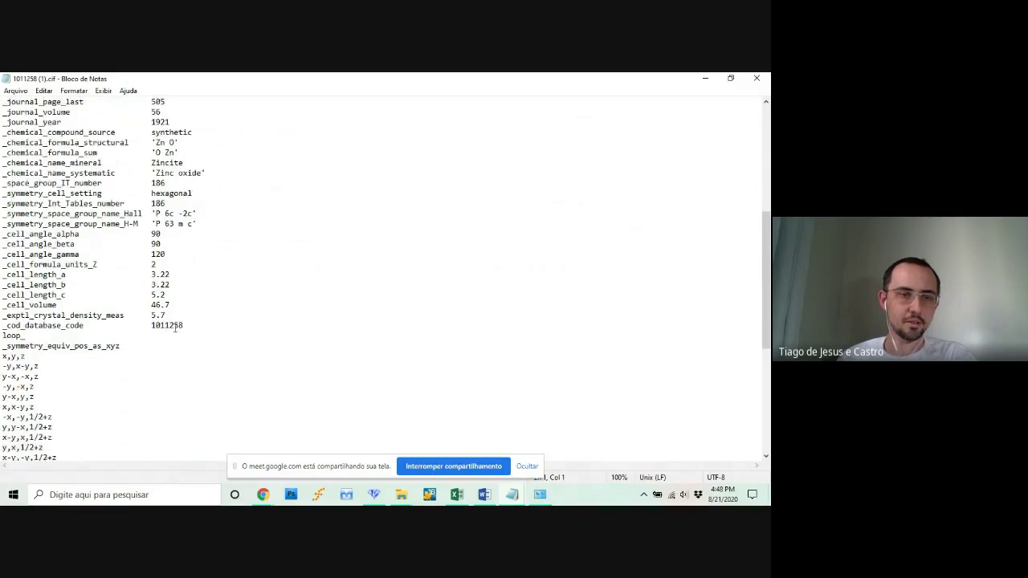
{"action": "scroll", "coordinate": [211, 333], "scroll_direction": "down", "scroll_amount": 5}
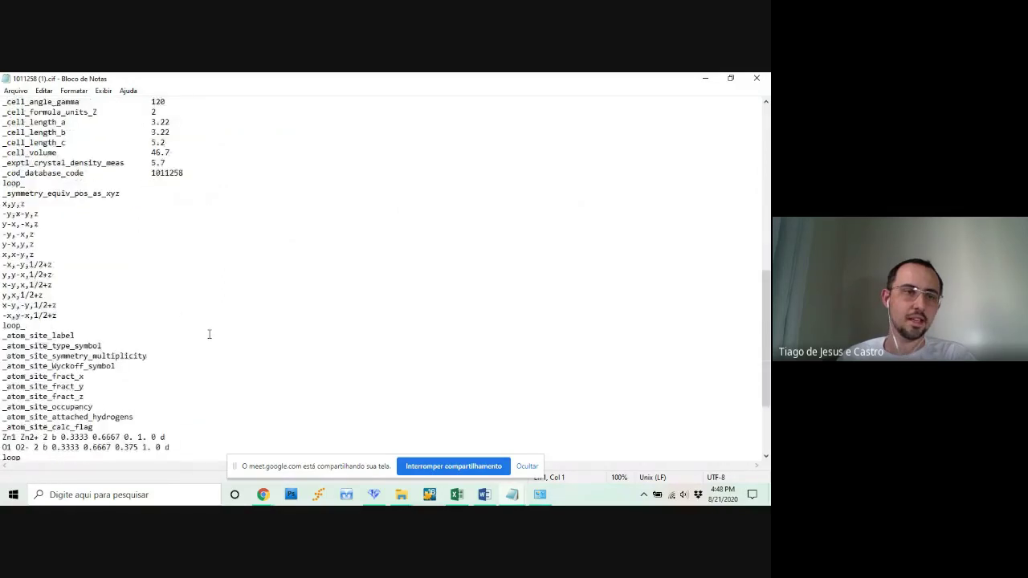
Step: Examine the symmetry-equivalent positions and the Zn1 and O1 atom site rows in the CIF text
{"action": "left_click_drag", "start_coordinate": [3, 210], "coordinate": [76, 318]}
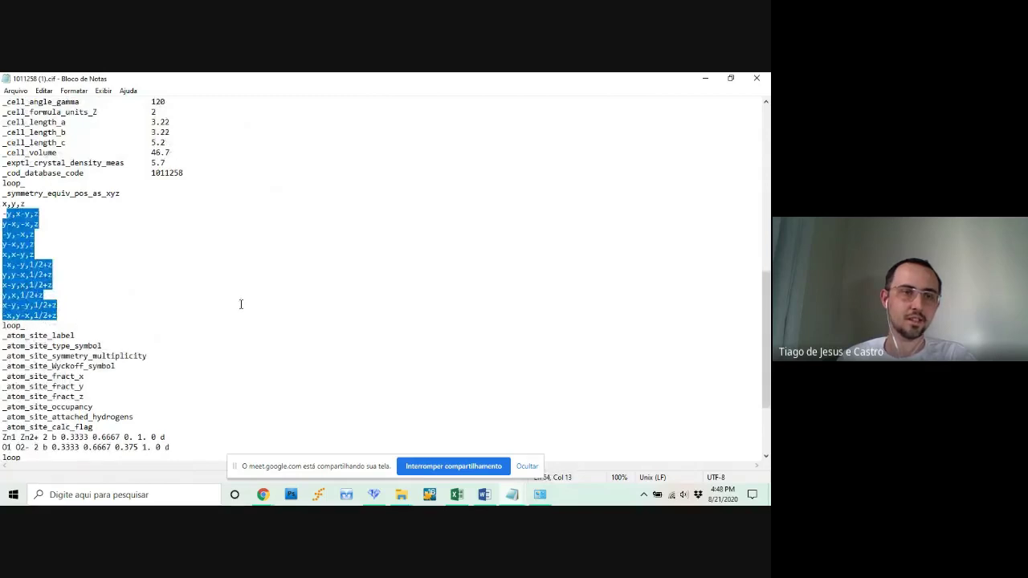
{"action": "scroll", "coordinate": [240, 303], "scroll_direction": "down", "scroll_amount": 4}
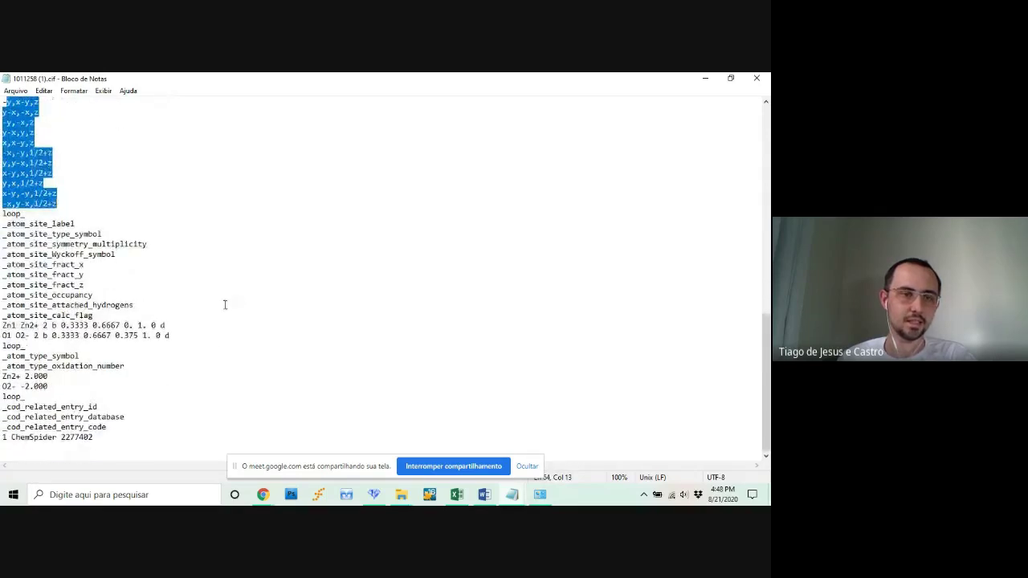
{"action": "left_click_drag", "start_coordinate": [195, 336], "coordinate": [2, 325]}
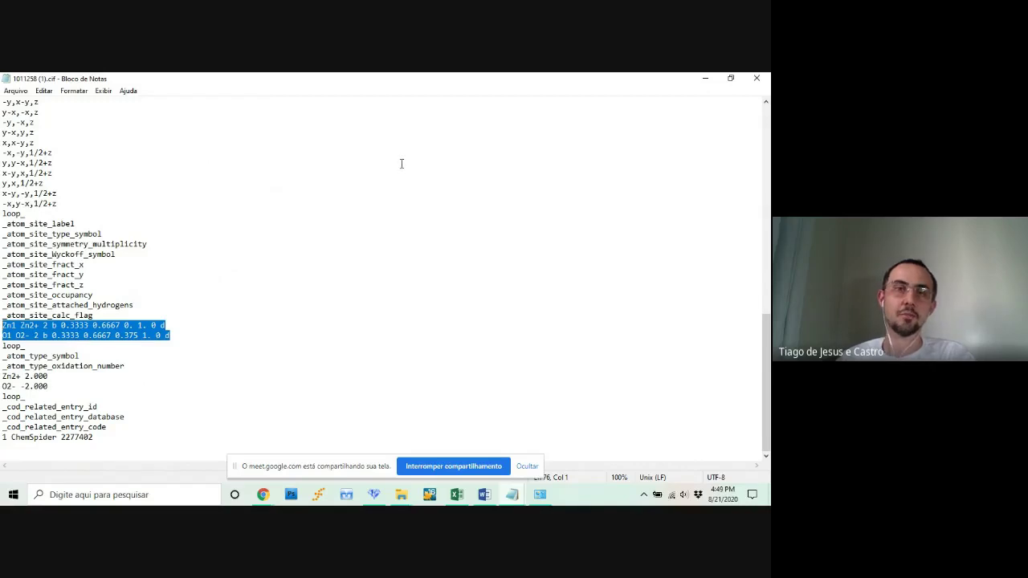
Step: Switch to Diamond and create a new document that inserts its data set from the downloaded file 1011258 (1).cif
{"action": "left_click", "coordinate": [375, 495]}
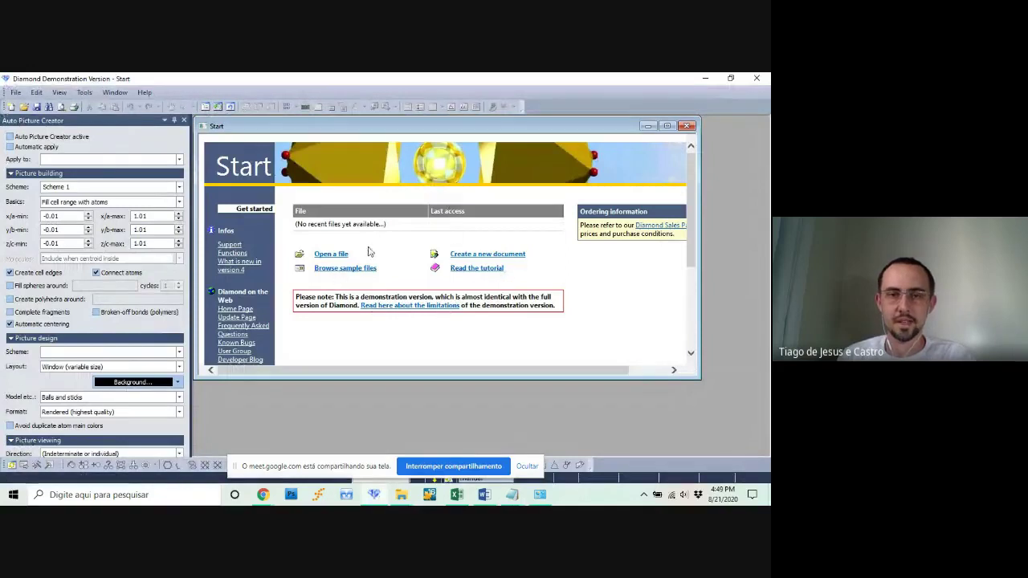
{"action": "left_click", "coordinate": [487, 259]}
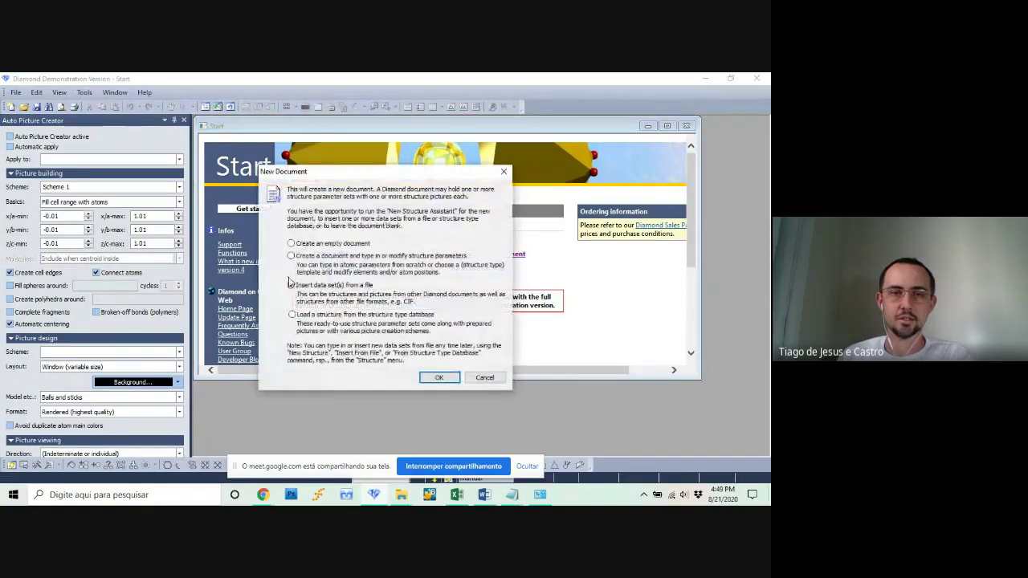
{"action": "left_click", "coordinate": [292, 286]}
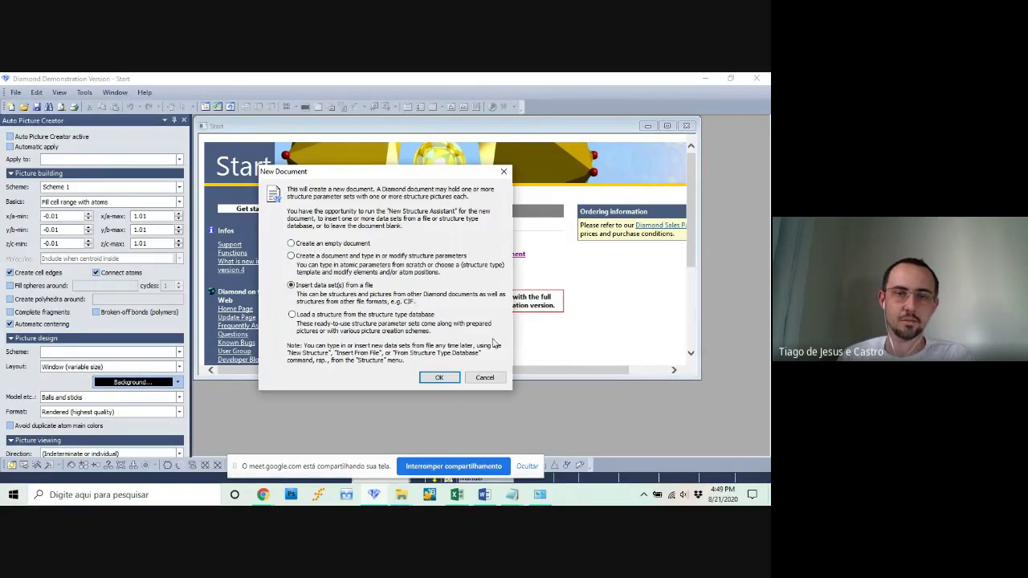
{"action": "left_click", "coordinate": [439, 377]}
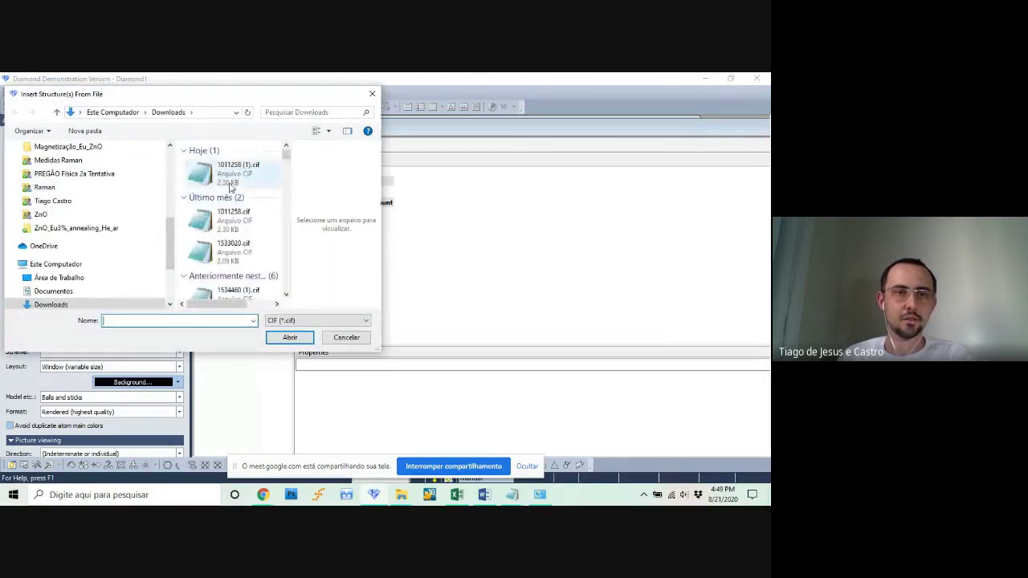
{"action": "left_click", "coordinate": [238, 184]}
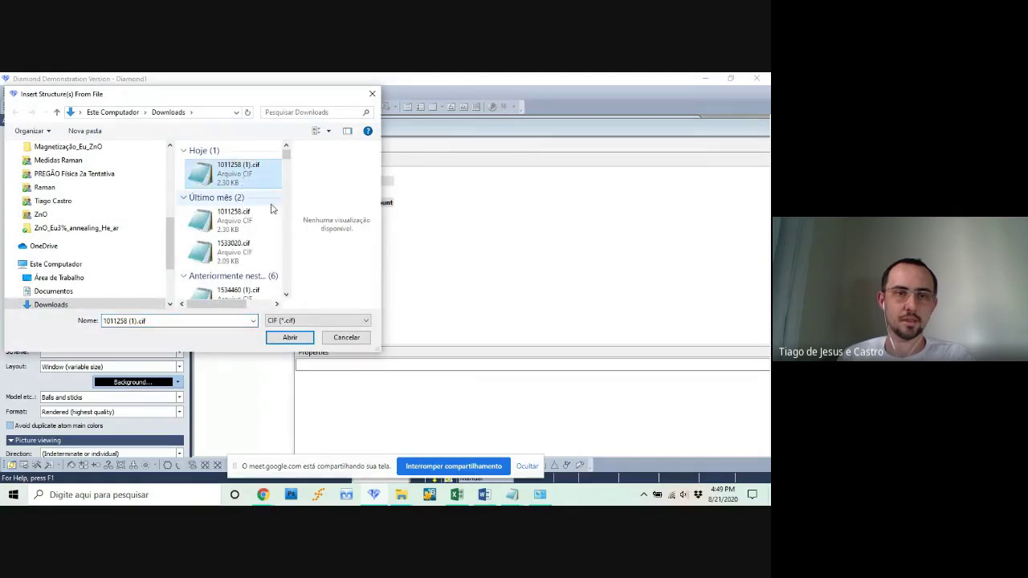
{"action": "left_click", "coordinate": [291, 338]}
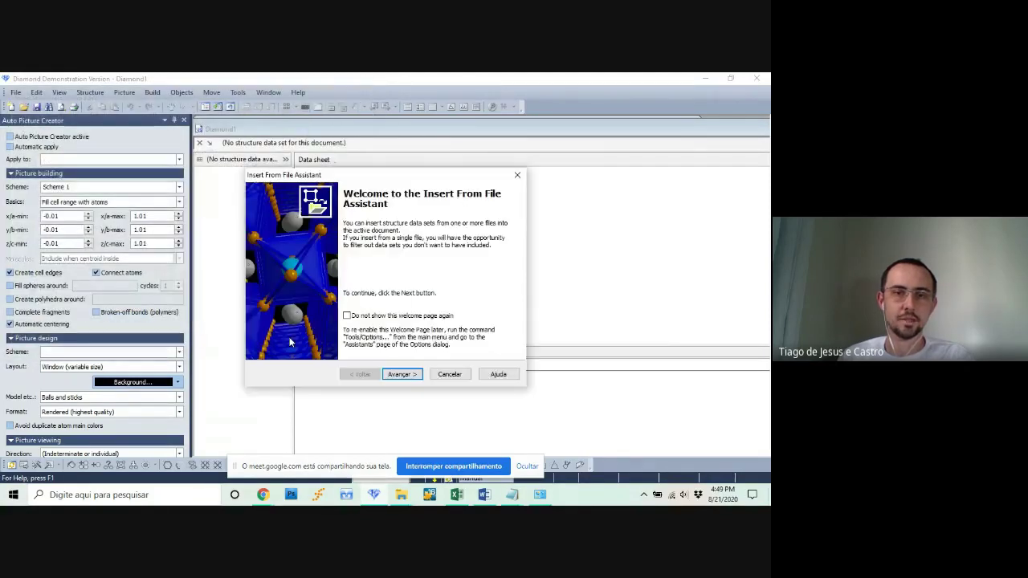
Step: Complete the Insert From File Assistant, keeping the Crystallographic Information File format and the automatic picture creation
{"action": "left_click", "coordinate": [405, 375]}
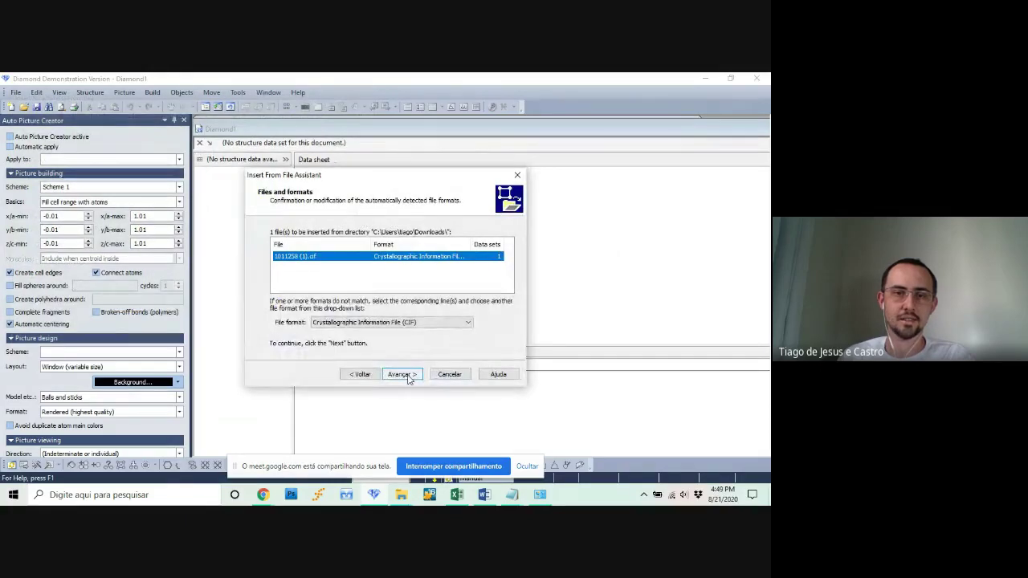
{"action": "left_click", "coordinate": [402, 374]}
{"action": "left_click", "coordinate": [401, 374]}
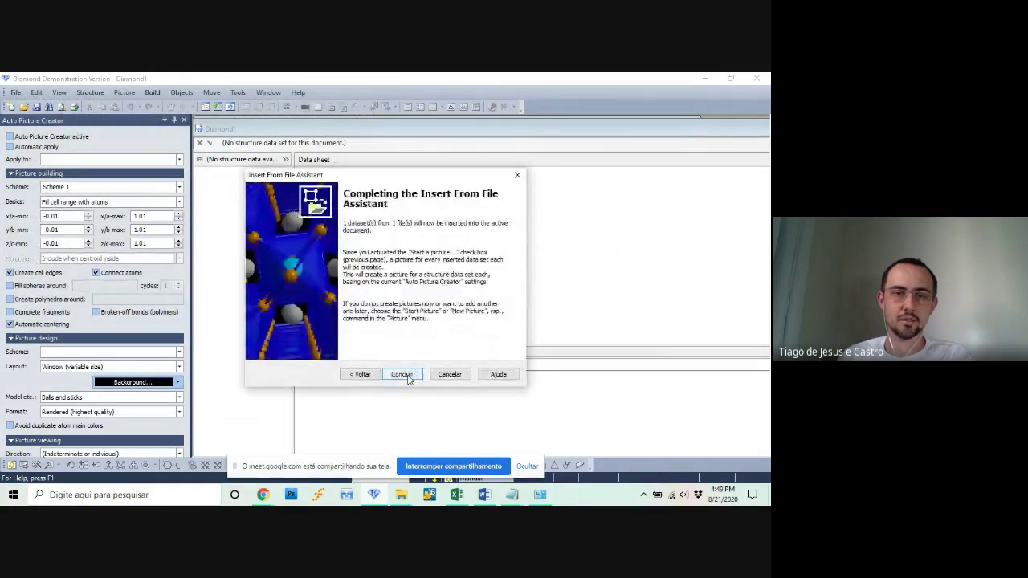
{"action": "left_click", "coordinate": [402, 375]}
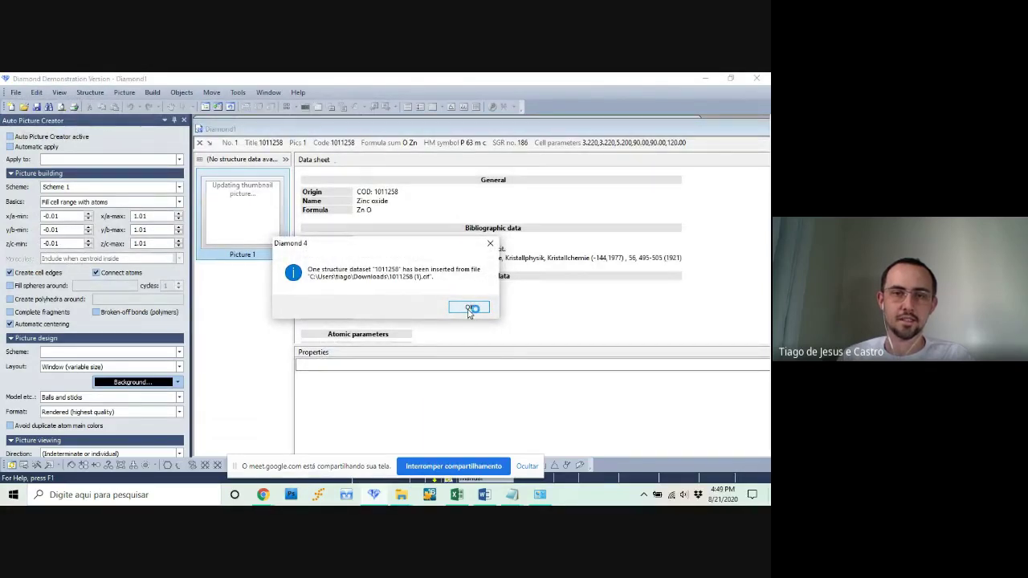
{"action": "left_click", "coordinate": [471, 310]}
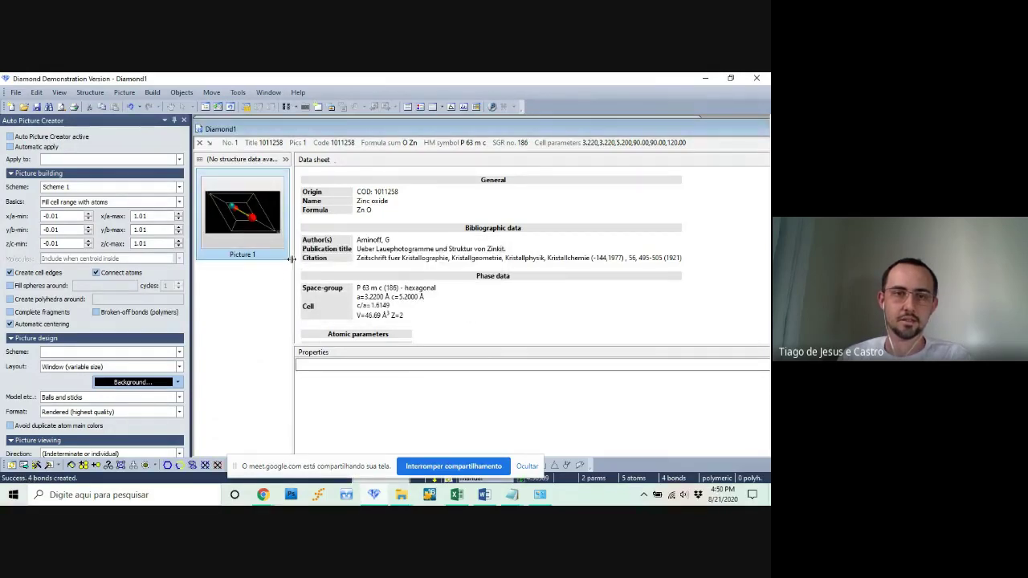
Step: Widen the picture area, open Picture 1 of the zinc oxide structure and hide the screen-sharing notice
{"action": "left_click_drag", "start_coordinate": [292, 259], "coordinate": [498, 263]}
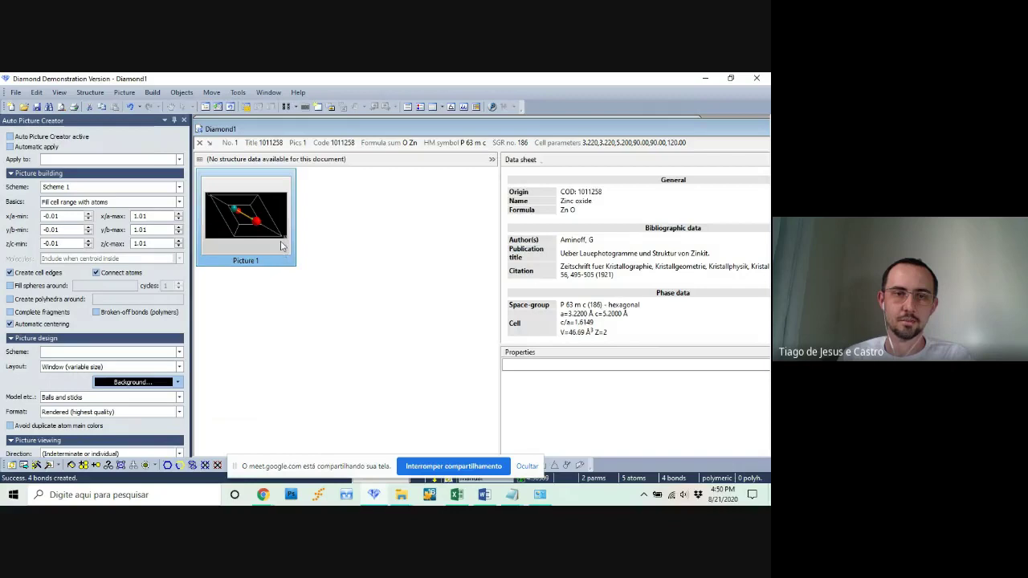
{"action": "double_click", "coordinate": [259, 231]}
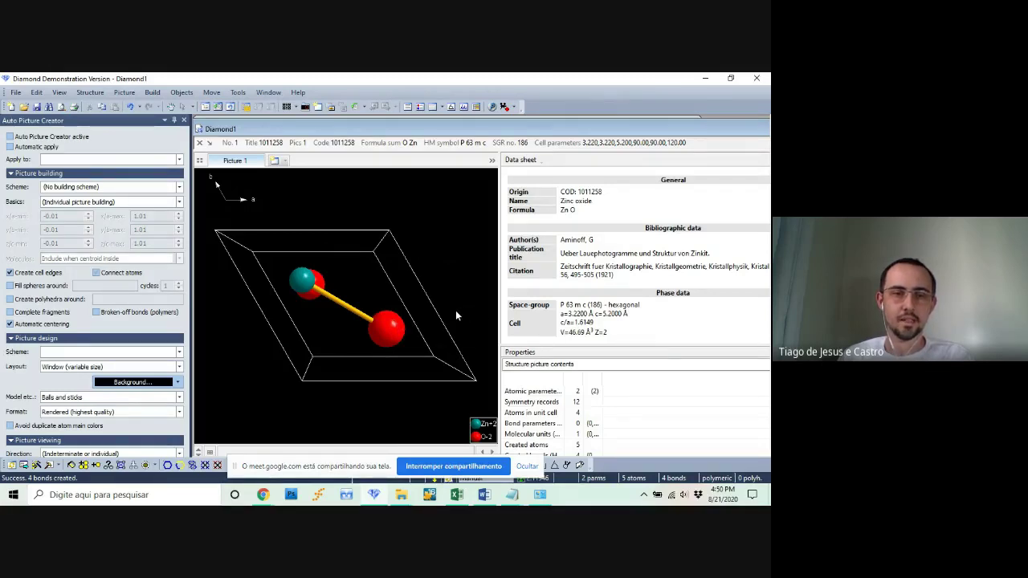
{"action": "left_click", "coordinate": [528, 467]}
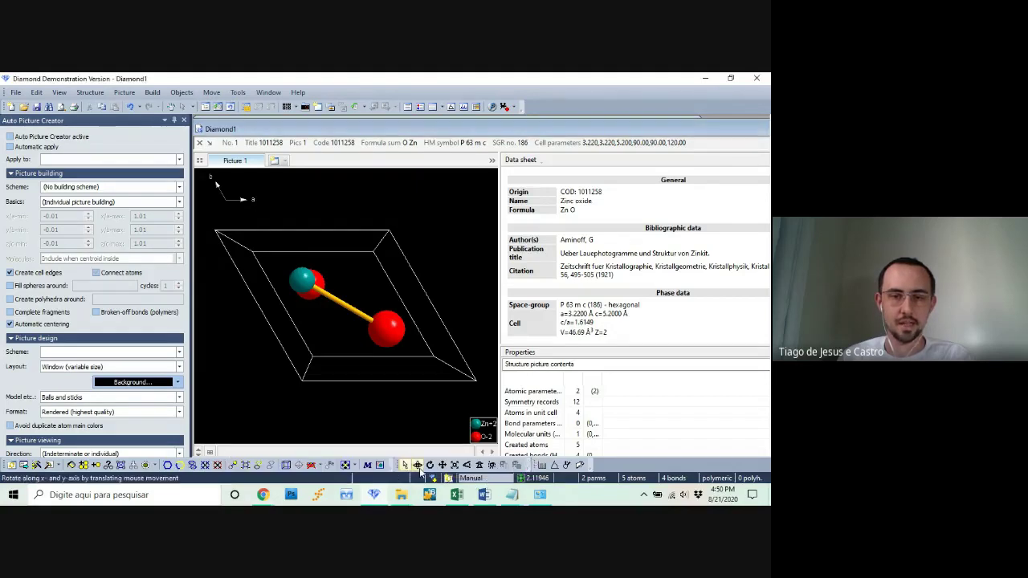
Step: Rotate the unit cell about the x and y axes into an oblique view with the c axis pointing up
{"action": "left_click", "coordinate": [418, 467]}
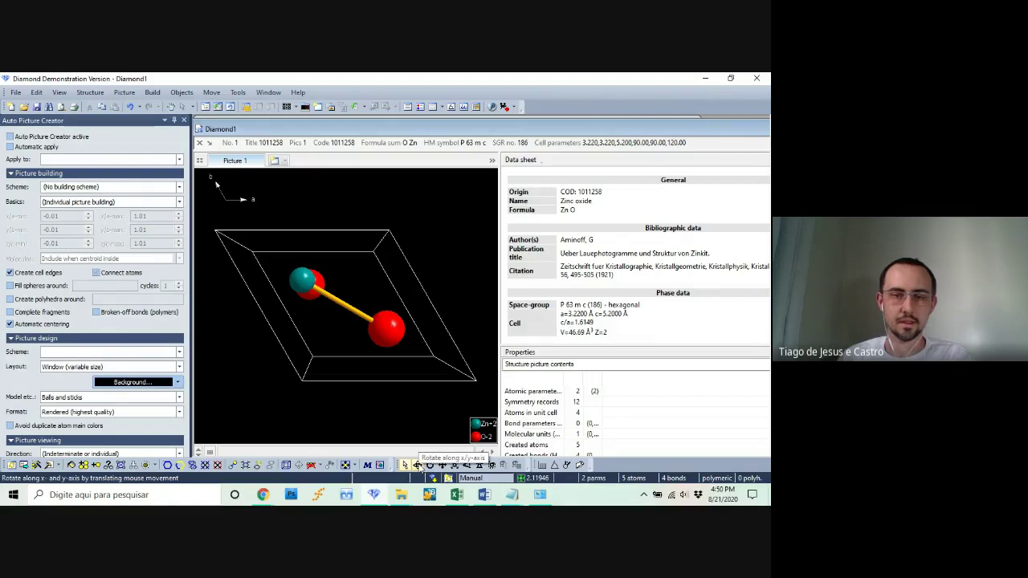
{"action": "left_click_drag", "start_coordinate": [344, 385], "coordinate": [289, 270]}
{"action": "left_click_drag", "start_coordinate": [269, 298], "coordinate": [393, 342]}
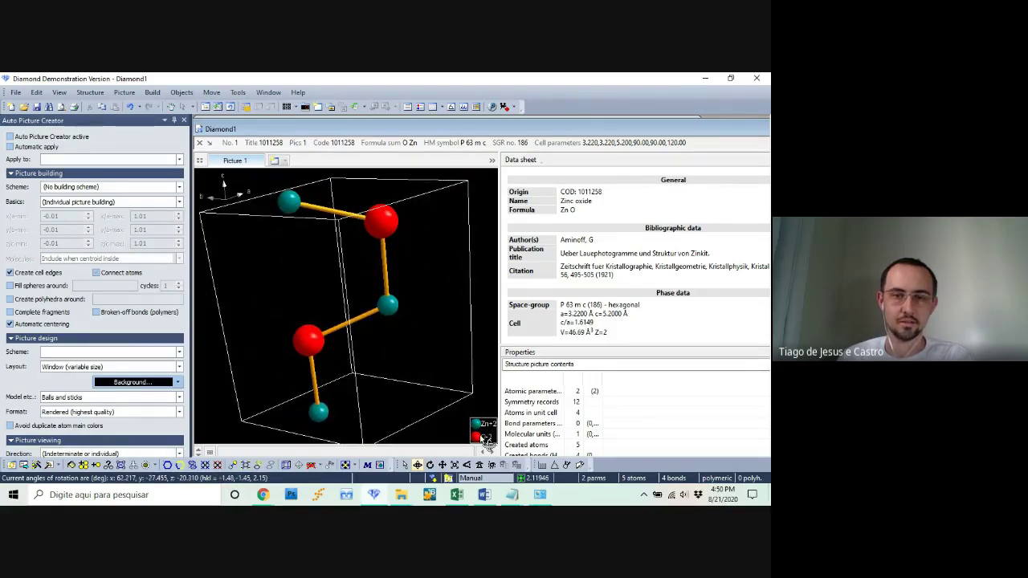
{"action": "mouse_move", "coordinate": [390, 332]}
{"action": "left_mouse_down"}
{"action": "mouse_move", "coordinate": [370, 366]}
{"action": "mouse_move", "coordinate": [385, 356]}
{"action": "mouse_move", "coordinate": [378, 340]}
{"action": "left_mouse_up"}
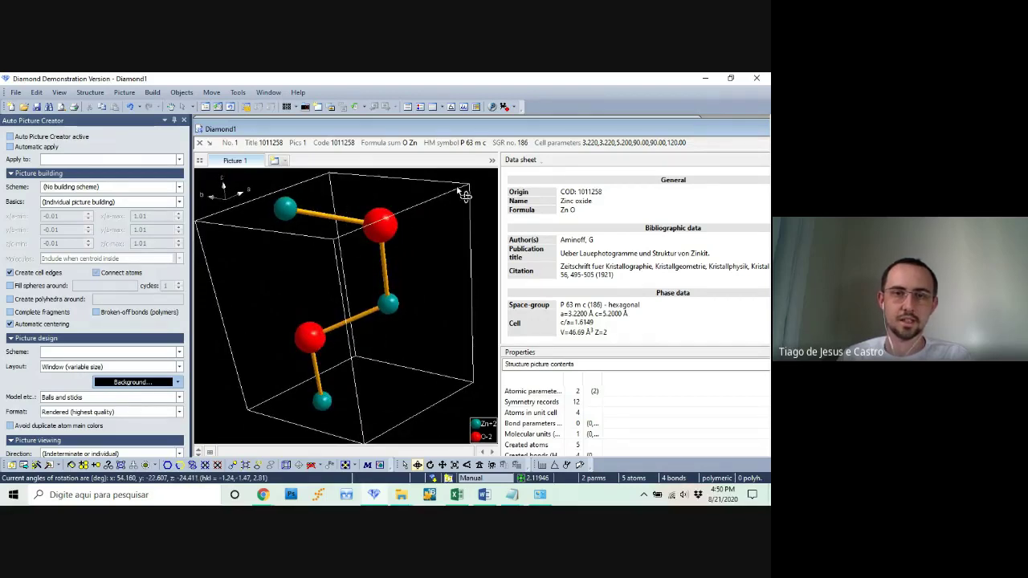
{"action": "mouse_move", "coordinate": [342, 237]}
{"action": "left_mouse_down"}
{"action": "mouse_move", "coordinate": [362, 340]}
{"action": "mouse_move", "coordinate": [350, 237]}
{"action": "left_mouse_up"}
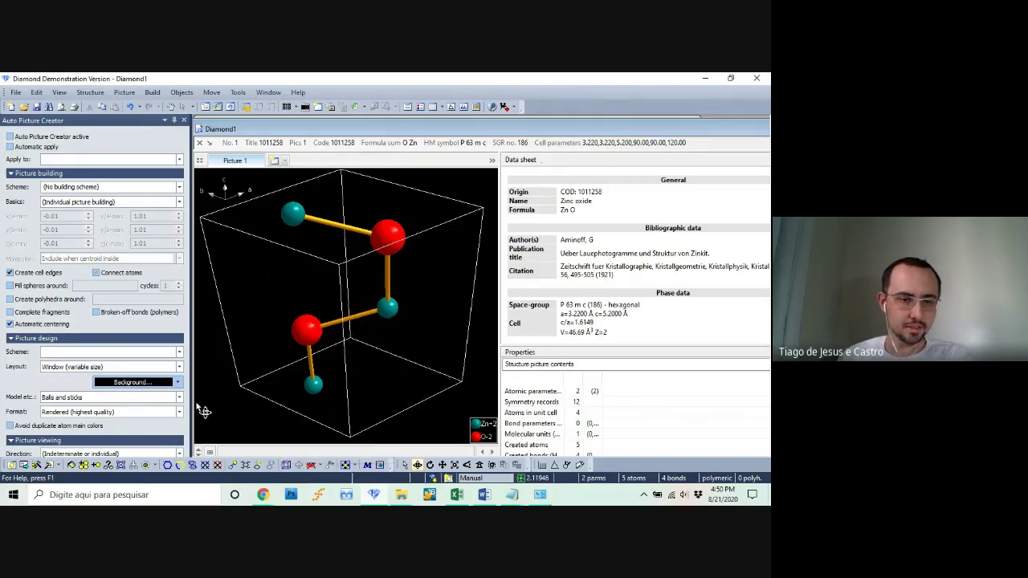
Step: Extend the bonded zinc-oxygen network beyond the unit cell by completing its fragments, and tilt the resulting structure
{"action": "left_click", "coordinate": [167, 465]}
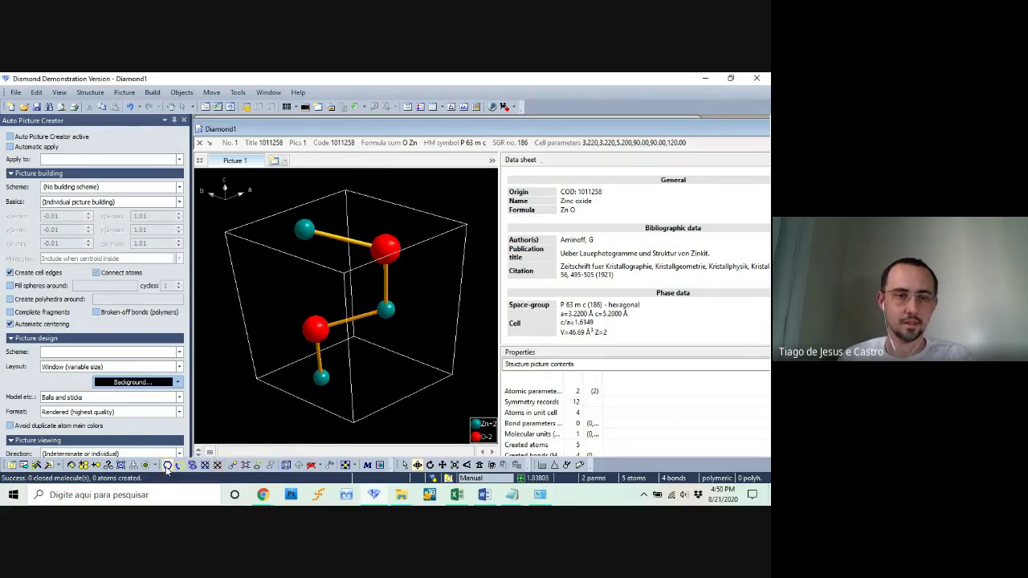
{"action": "left_click", "coordinate": [180, 467]}
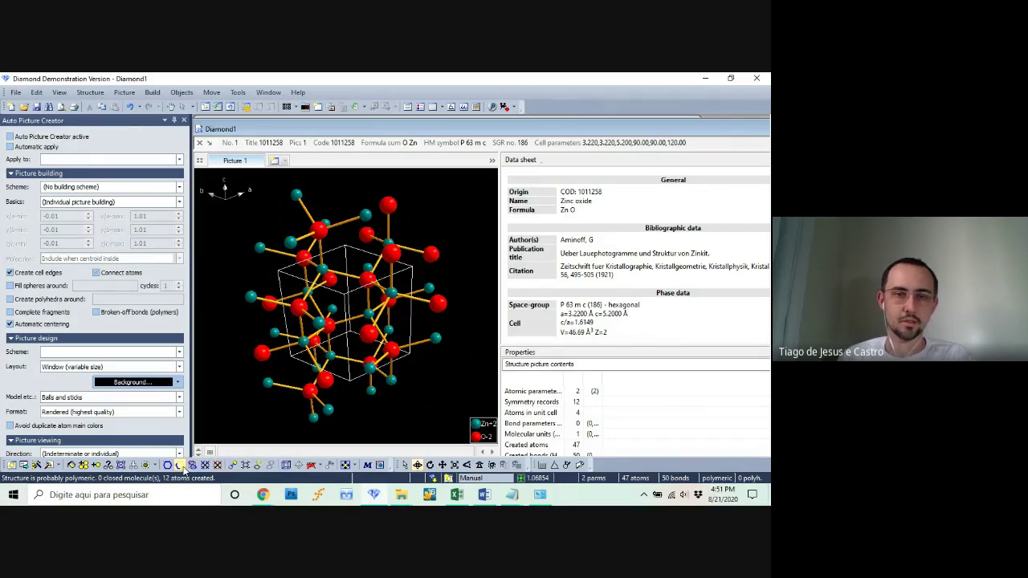
{"action": "left_click_drag", "start_coordinate": [353, 305], "coordinate": [337, 324]}
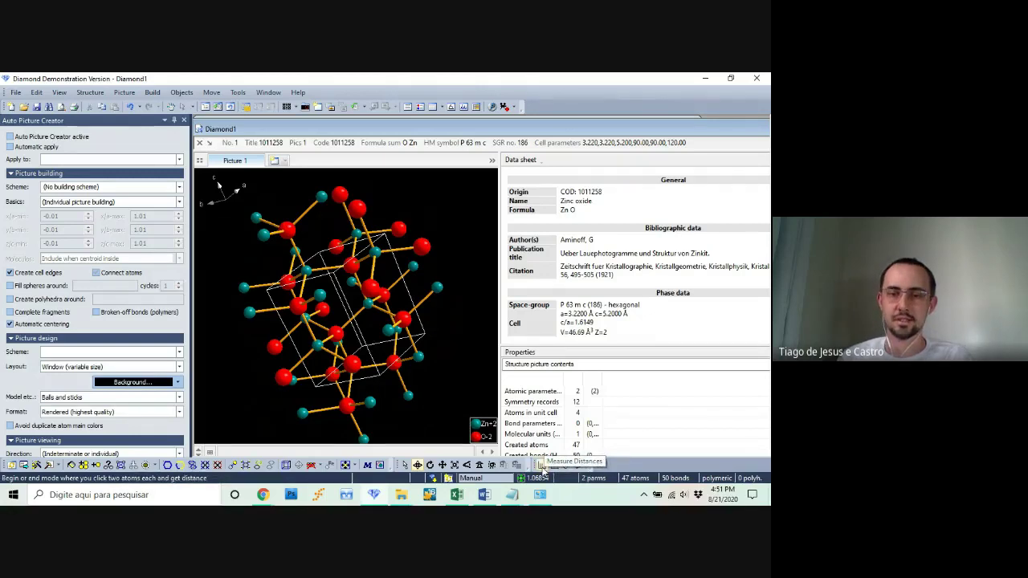
Step: Measure the distance between the uppermost bonded oxygen near the b-axis side and its upper zinc neighbour, in both directions
{"action": "left_click", "coordinate": [543, 467]}
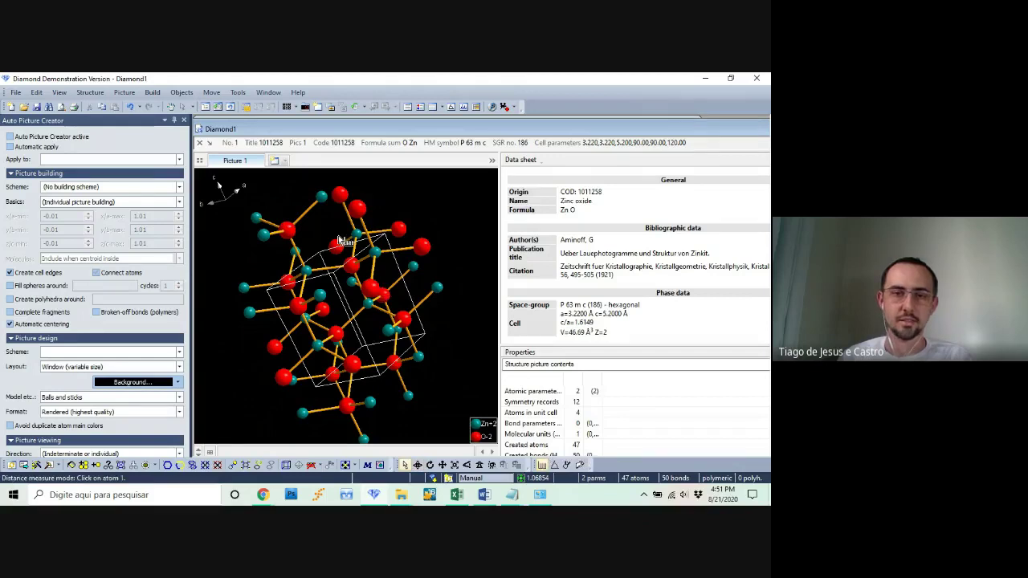
{"action": "left_click", "coordinate": [291, 232]}
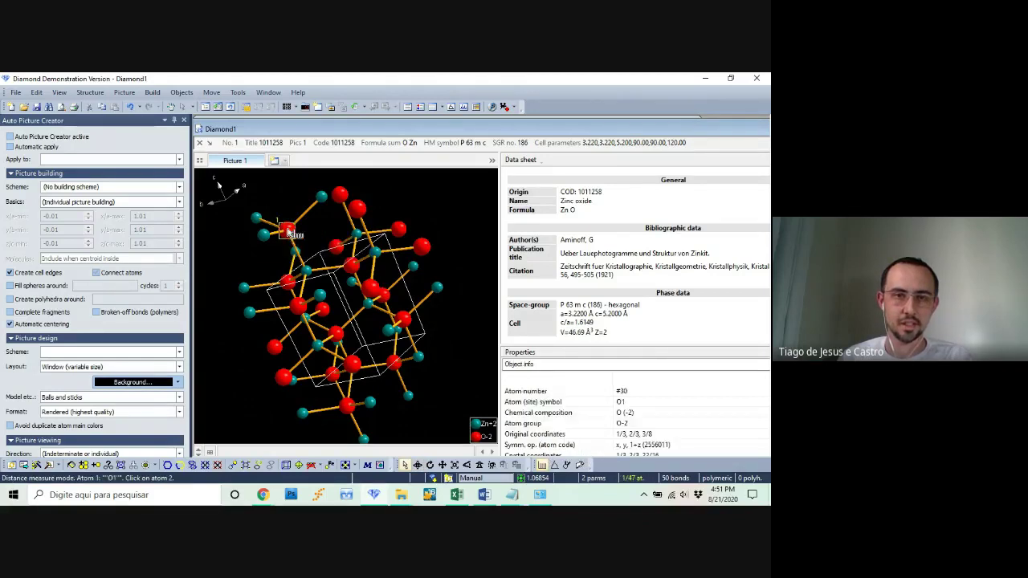
{"action": "left_click", "coordinate": [323, 198]}
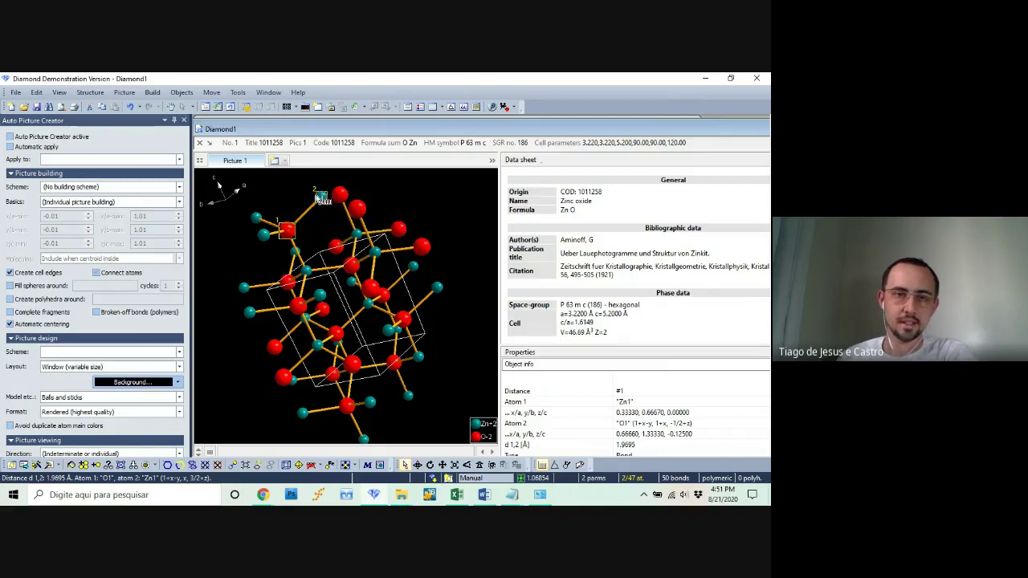
{"action": "left_click", "coordinate": [324, 198]}
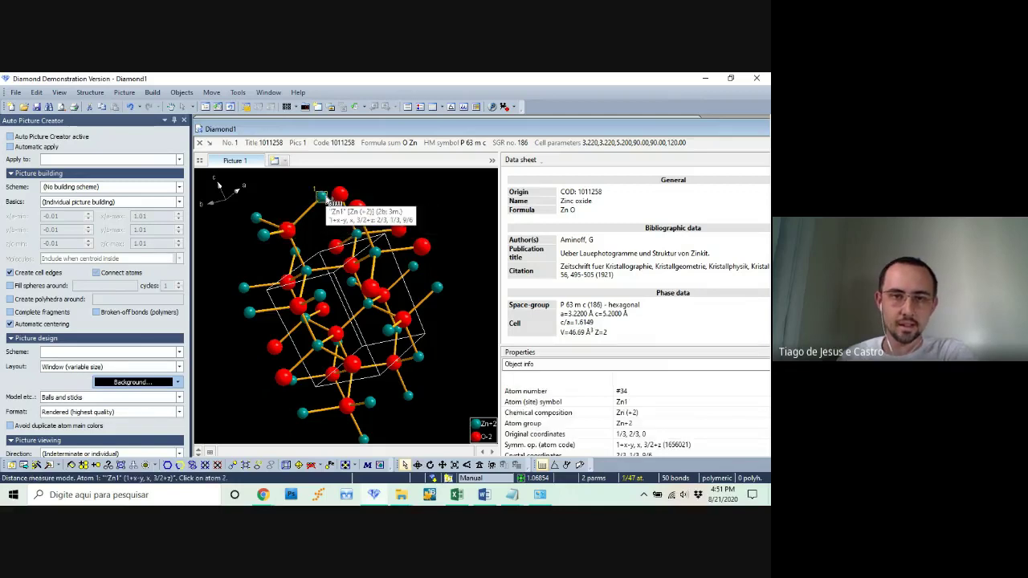
{"action": "left_click", "coordinate": [296, 223]}
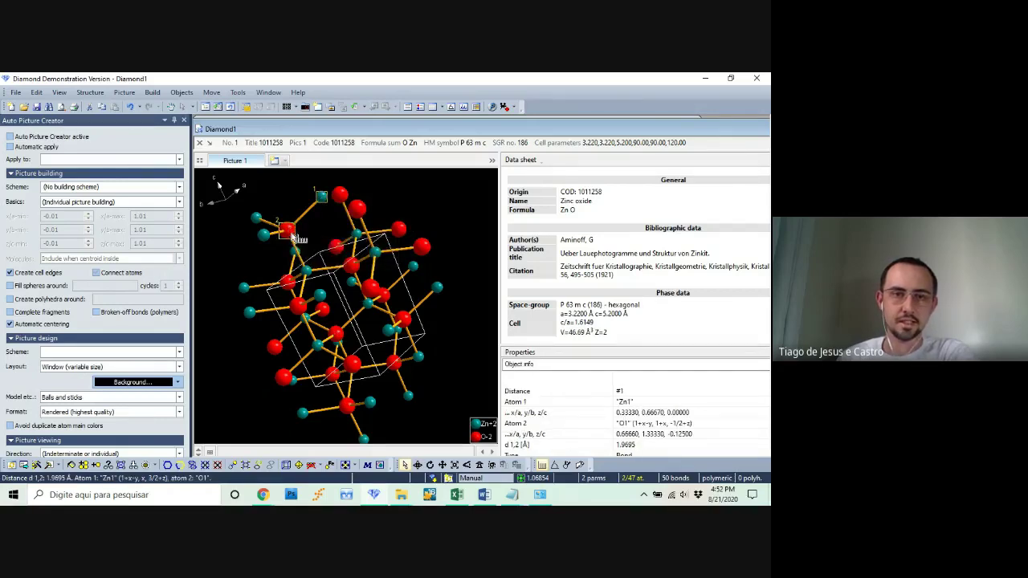
Step: Measure the distance from the same oxygen to a non-bonded oxygen inside the cell and clear the atom selection
{"action": "left_click", "coordinate": [291, 234]}
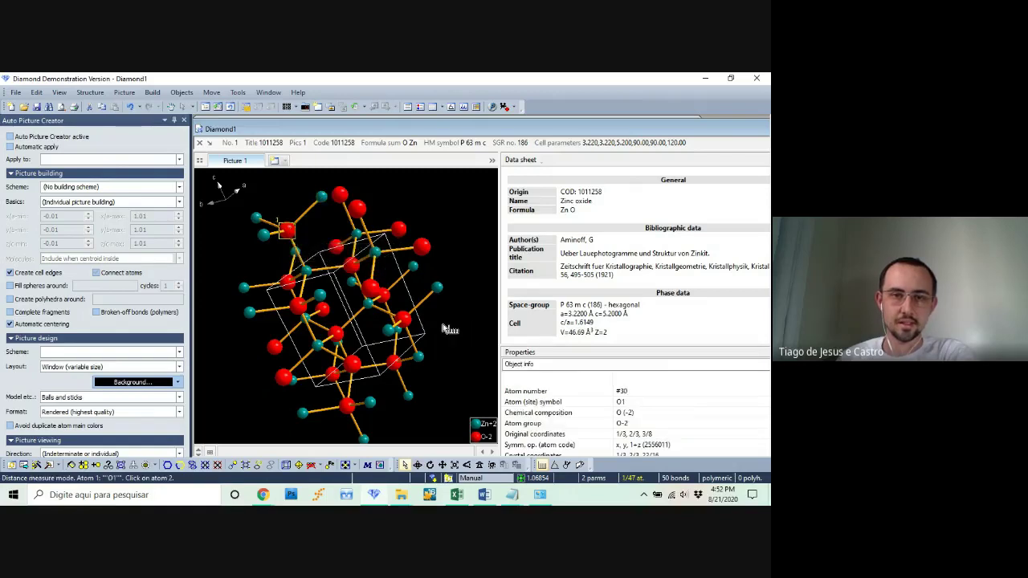
{"action": "left_click", "coordinate": [371, 285]}
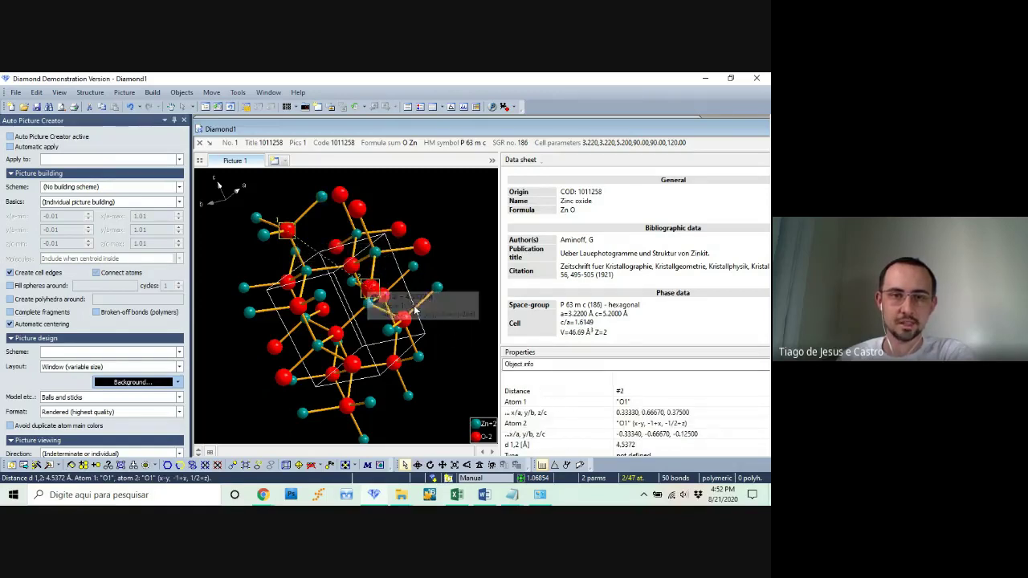
{"action": "left_click", "coordinate": [386, 241]}
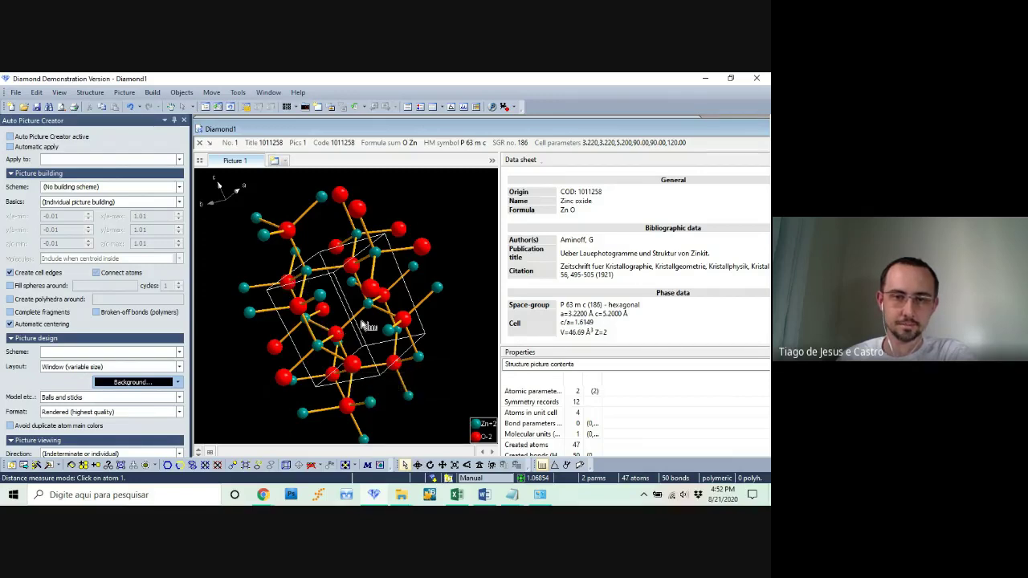
Step: Measure the distances from the central oxygen atom to two of its neighbouring zinc atoms
{"action": "left_click", "coordinate": [335, 335]}
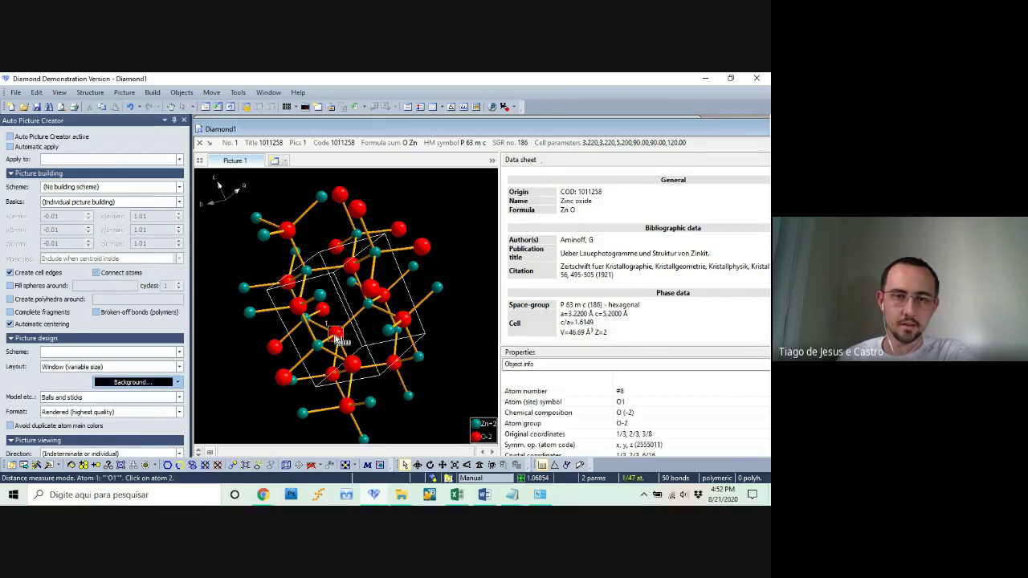
{"action": "left_click", "coordinate": [372, 306]}
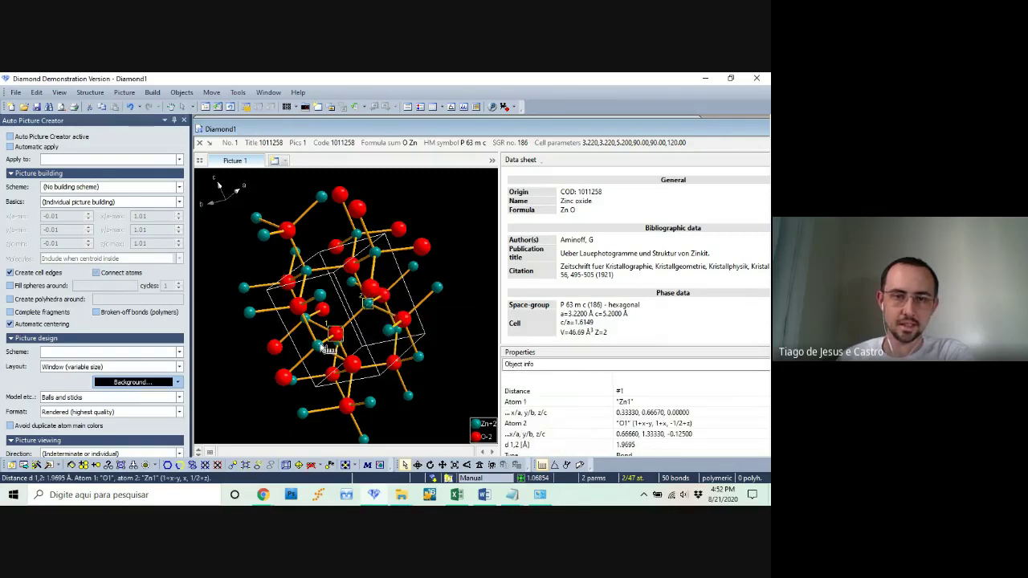
{"action": "left_click", "coordinate": [320, 346]}
{"action": "left_click", "coordinate": [335, 334]}
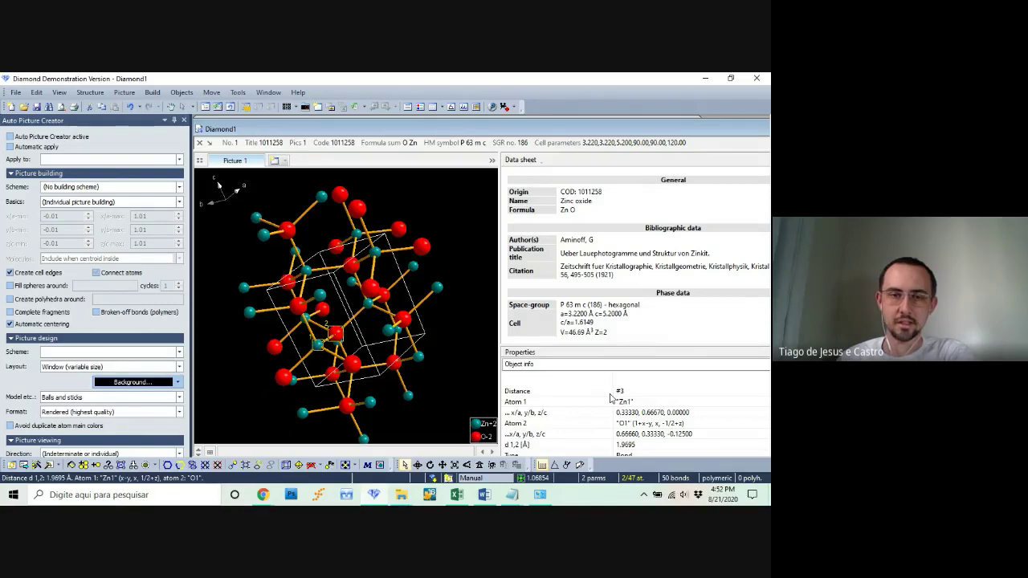
Step: Measure the Zn–O–Zn angle centred on the uppermost bonded oxygen near the b-axis side, from its upper zinc to its lower zinc neighbour
{"action": "left_click", "coordinate": [554, 464]}
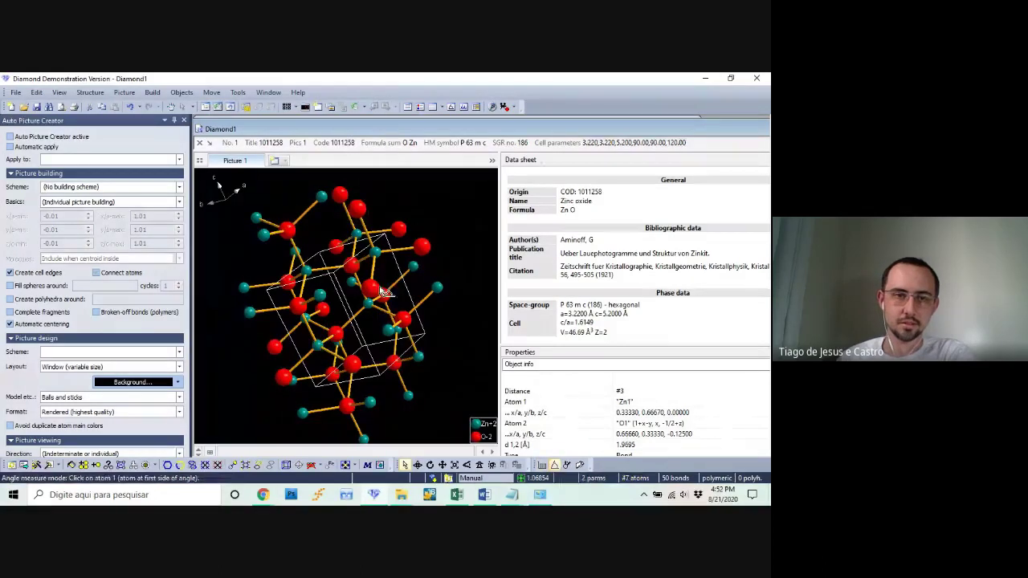
{"action": "left_click", "coordinate": [323, 197]}
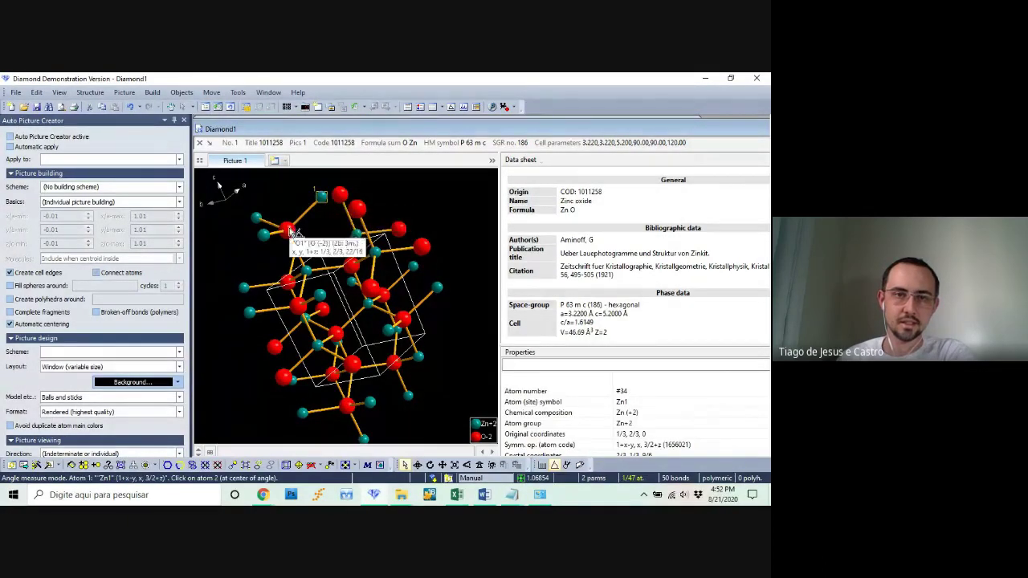
{"action": "left_click", "coordinate": [293, 233]}
{"action": "left_click", "coordinate": [306, 271]}
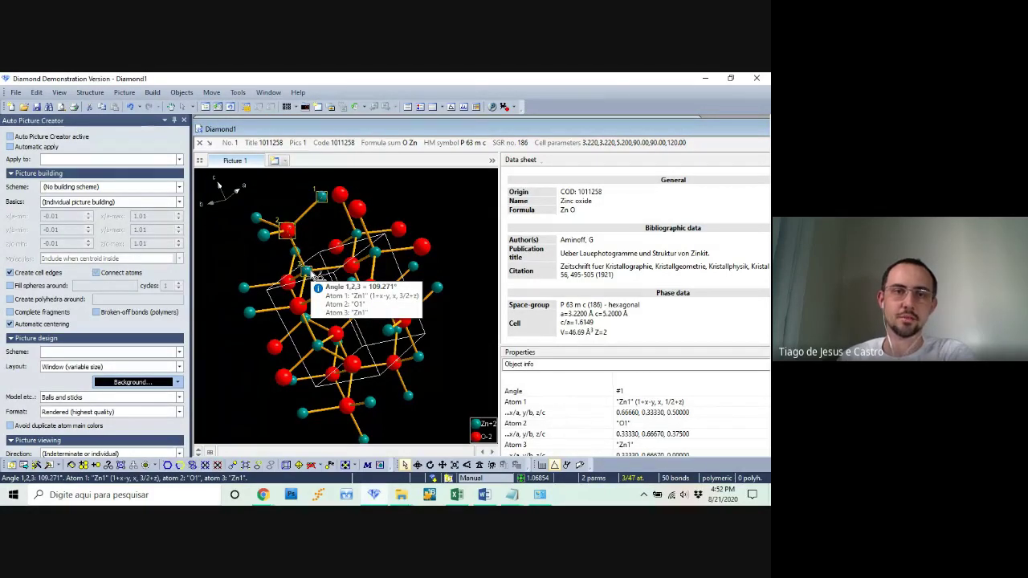
Step: Measure the Zn–O–Zn angles at the same oxygen between its upper and nearer b-side zinc, and between its two b-side zinc neighbours
{"action": "left_click", "coordinate": [320, 198]}
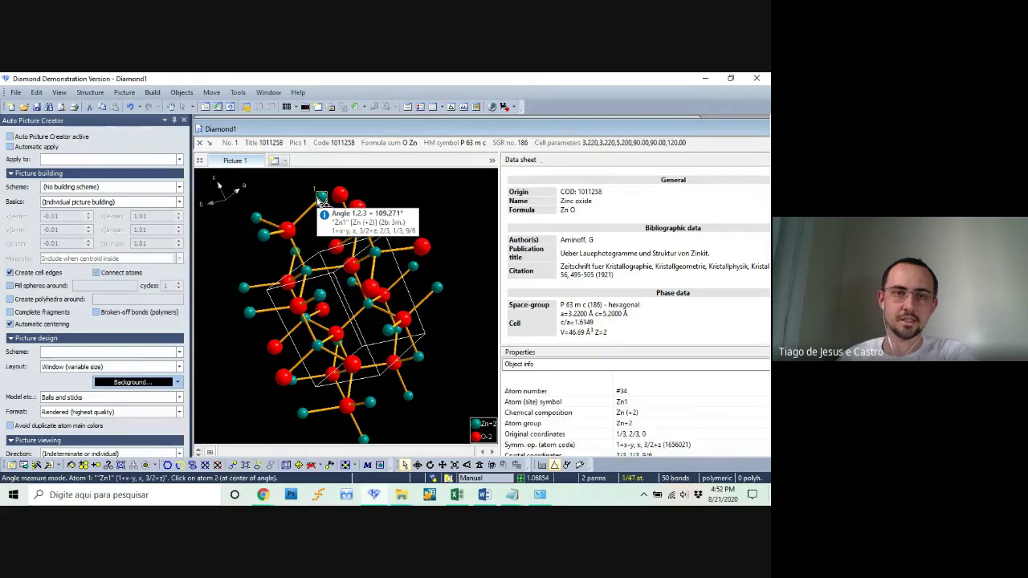
{"action": "left_click", "coordinate": [287, 232]}
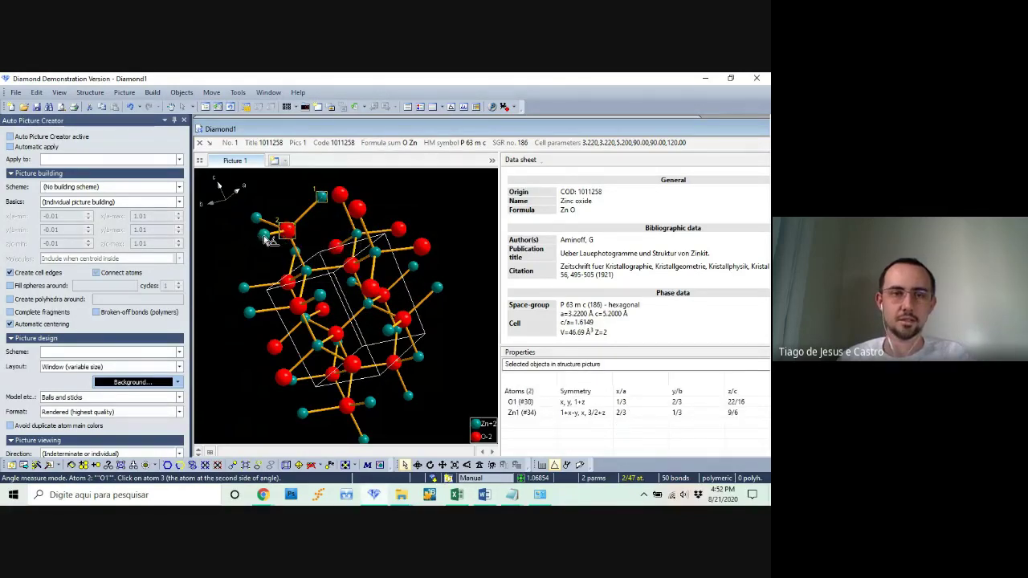
{"action": "left_click", "coordinate": [265, 237]}
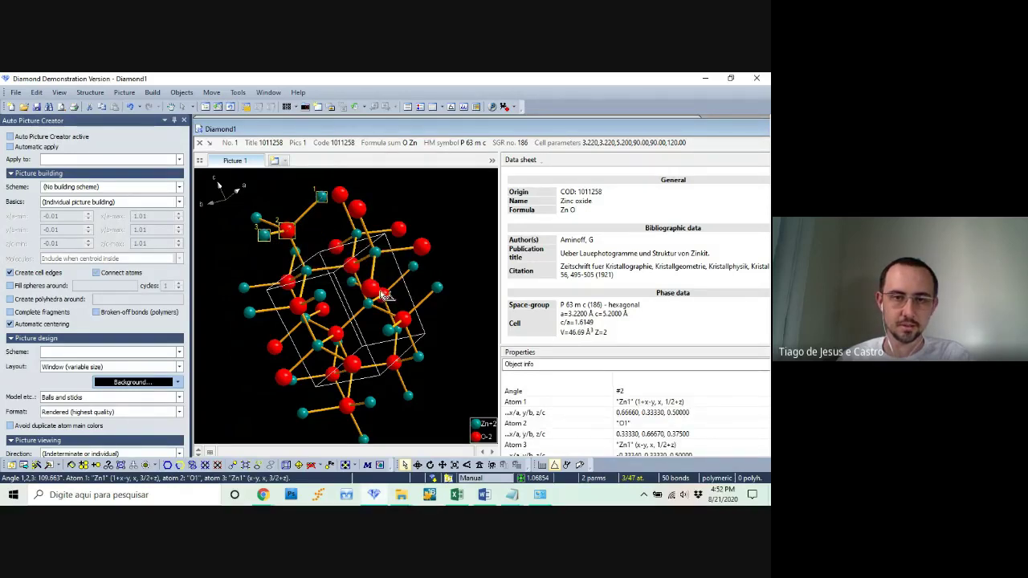
{"action": "left_click", "coordinate": [268, 238]}
{"action": "left_click", "coordinate": [286, 232]}
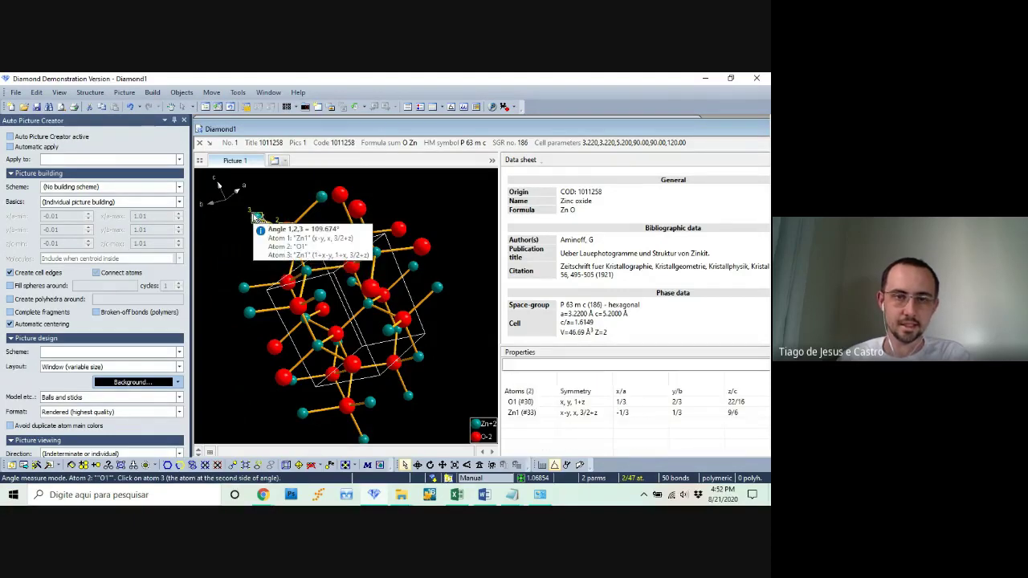
{"action": "left_click", "coordinate": [255, 216]}
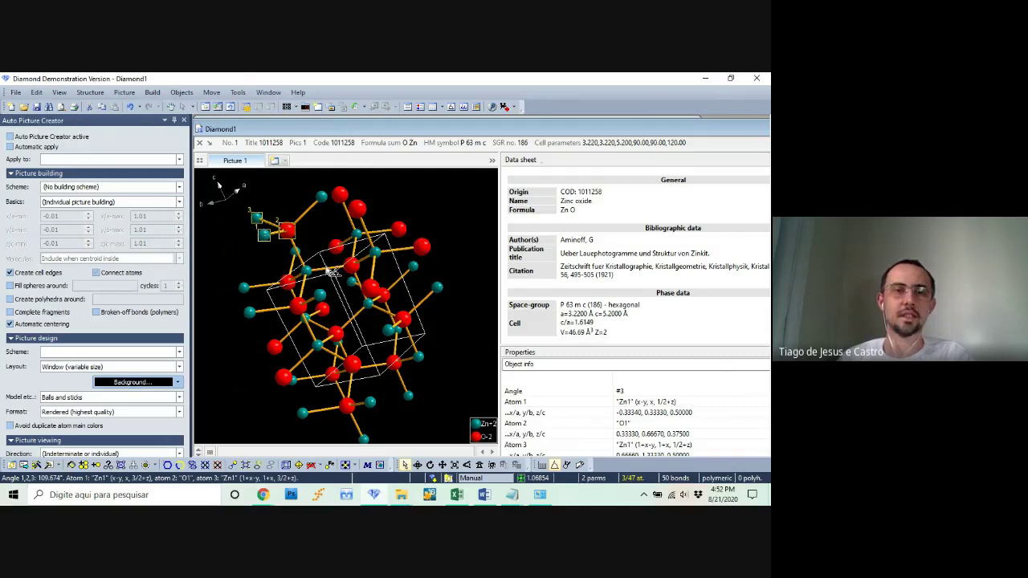
Step: Measure the O–Zn–O angle centred on the zinc below that oxygen, from the adjacent lower oxygen to the upper one
{"action": "left_click", "coordinate": [306, 273]}
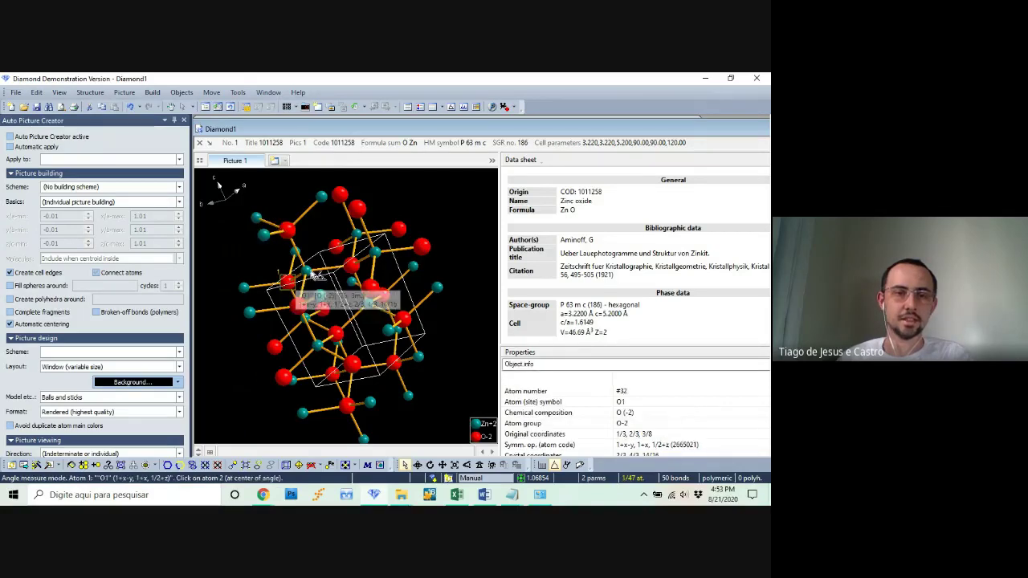
{"action": "left_click", "coordinate": [291, 231]}
{"action": "left_click", "coordinate": [291, 232]}
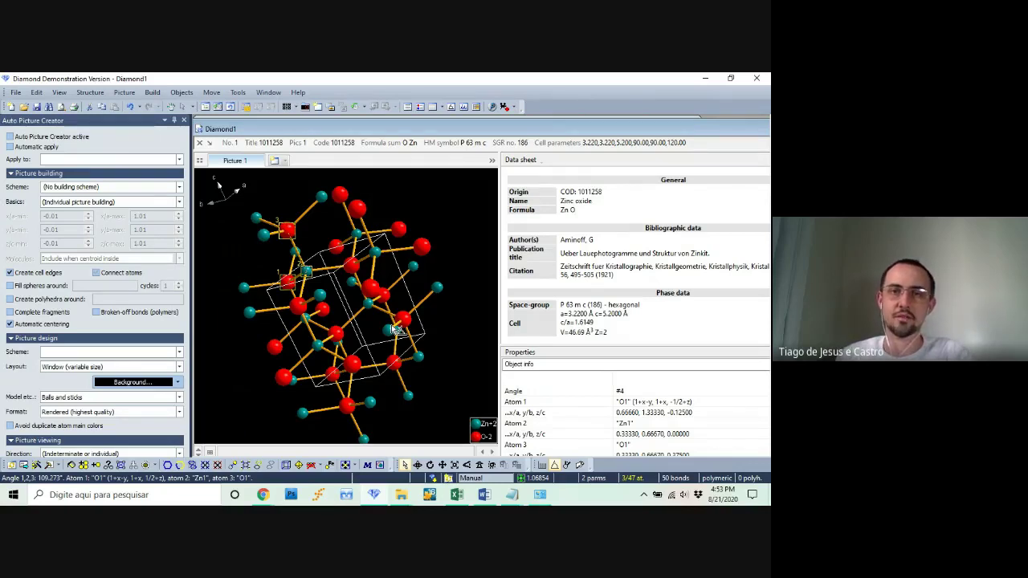
Step: Show the calculated powder diffraction pattern of the zinc oxide structure and widen its pane to reveal all reflection parameters
{"action": "left_click", "coordinate": [464, 108]}
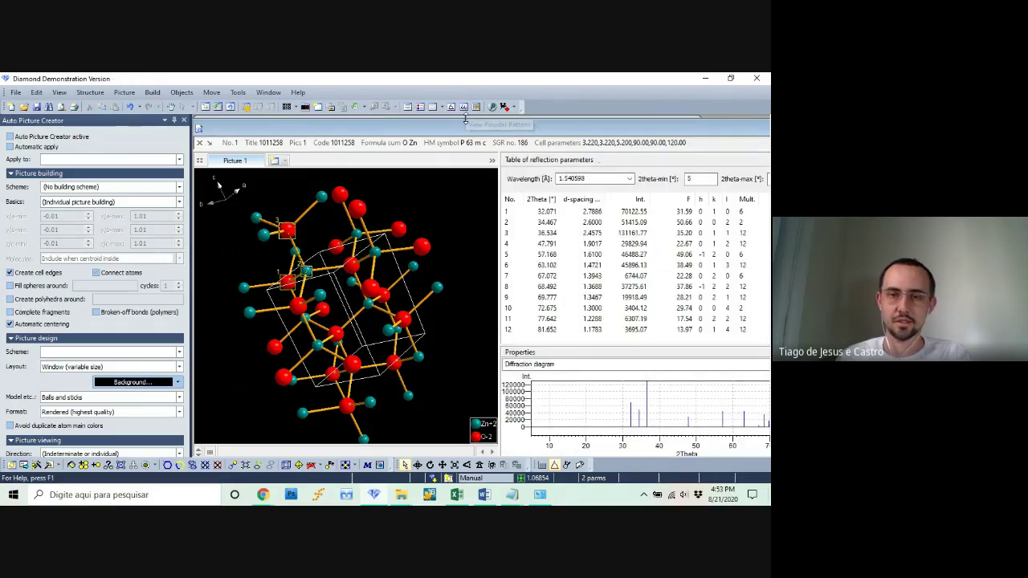
{"action": "left_click_drag", "start_coordinate": [499, 241], "coordinate": [243, 265]}
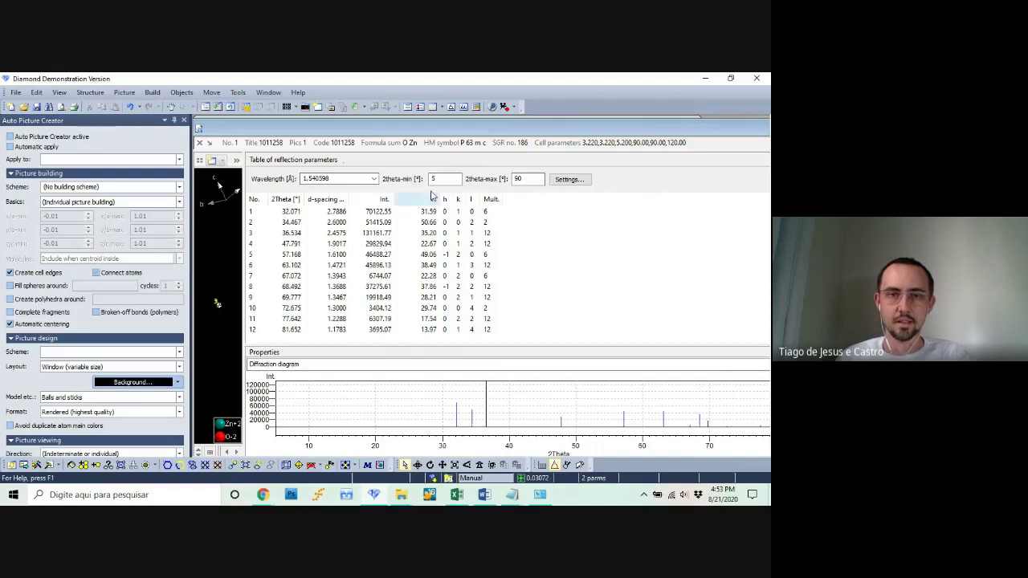
{"action": "left_click", "coordinate": [312, 179]}
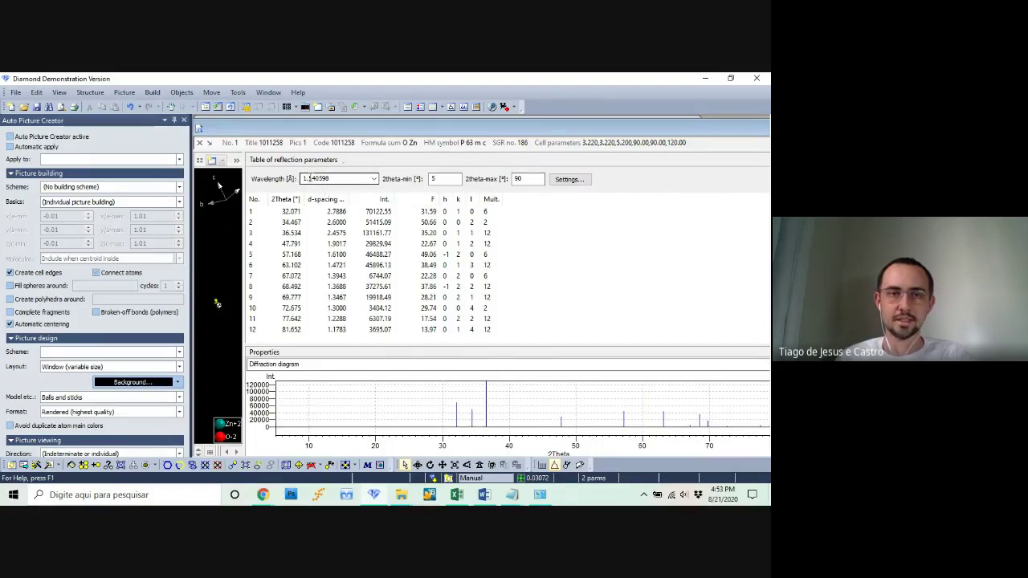
Step: Limit the powder pattern's 2theta range to a minimum of 30° and a maximum of 70°
{"action": "left_click", "coordinate": [434, 179]}
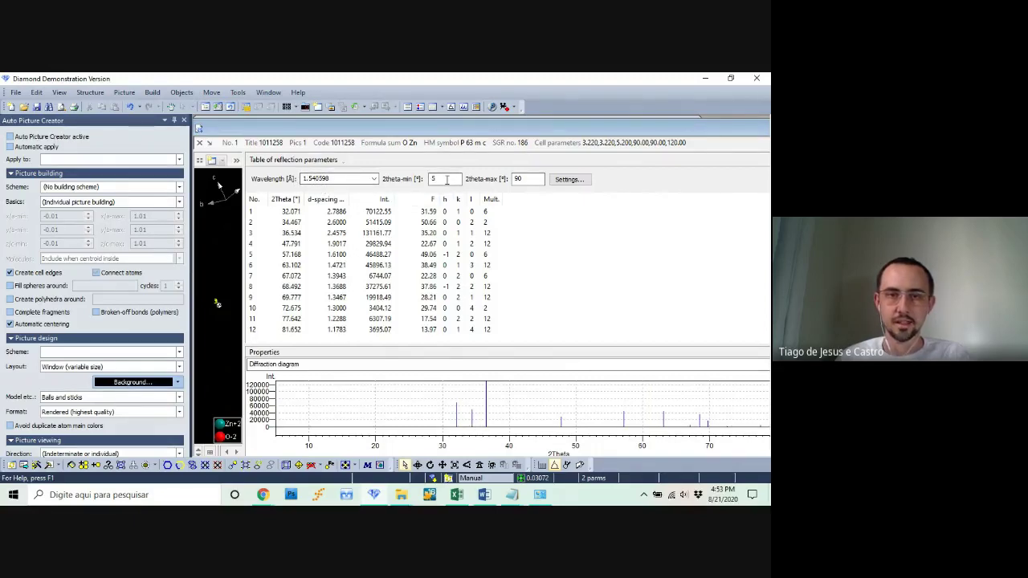
{"action": "double_click", "coordinate": [433, 179]}
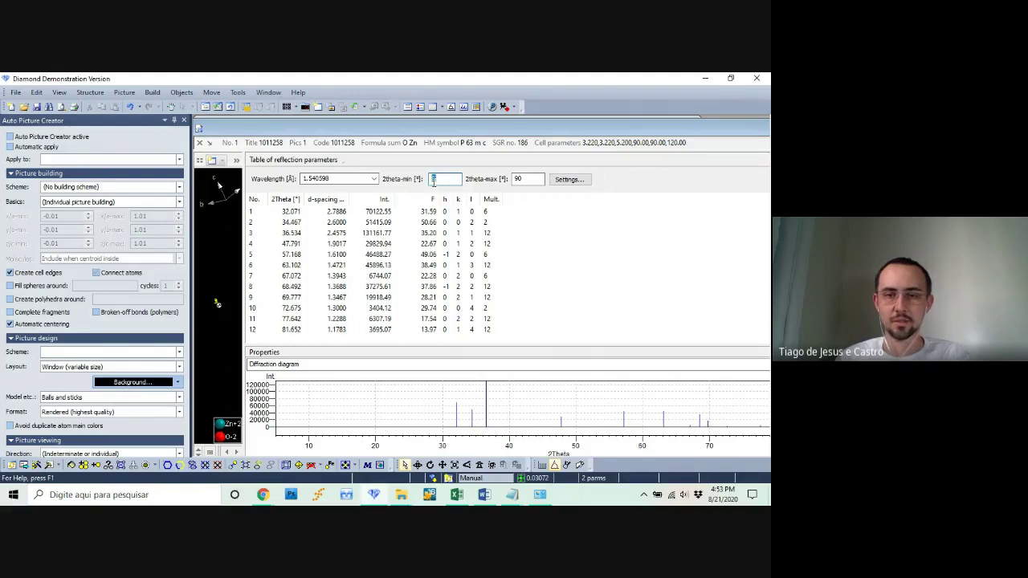
{"action": "type", "text": "30"}
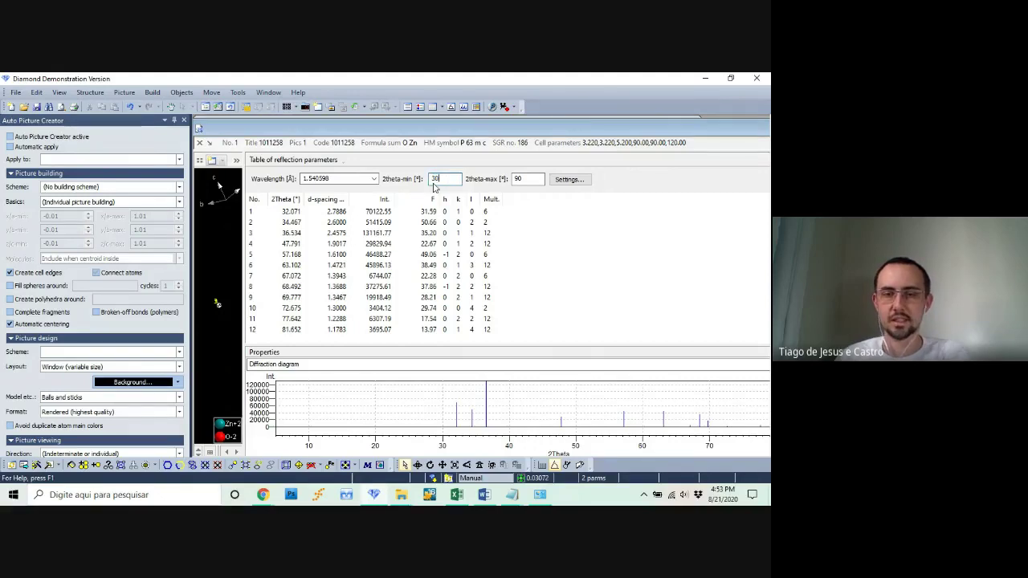
{"action": "left_click", "coordinate": [524, 178]}
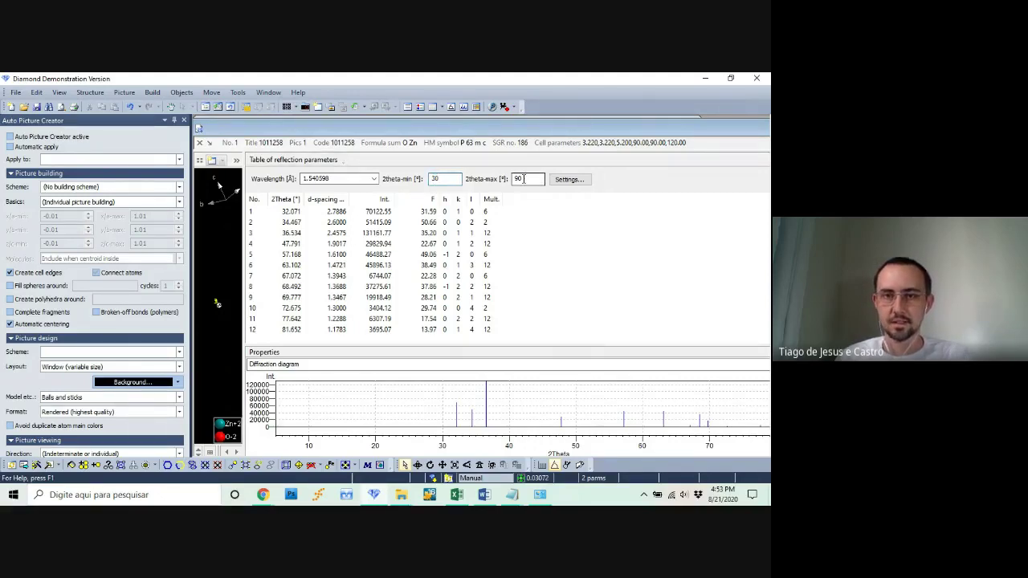
{"action": "left_click_drag", "start_coordinate": [523, 179], "coordinate": [499, 178]}
{"action": "type", "text": "70"}
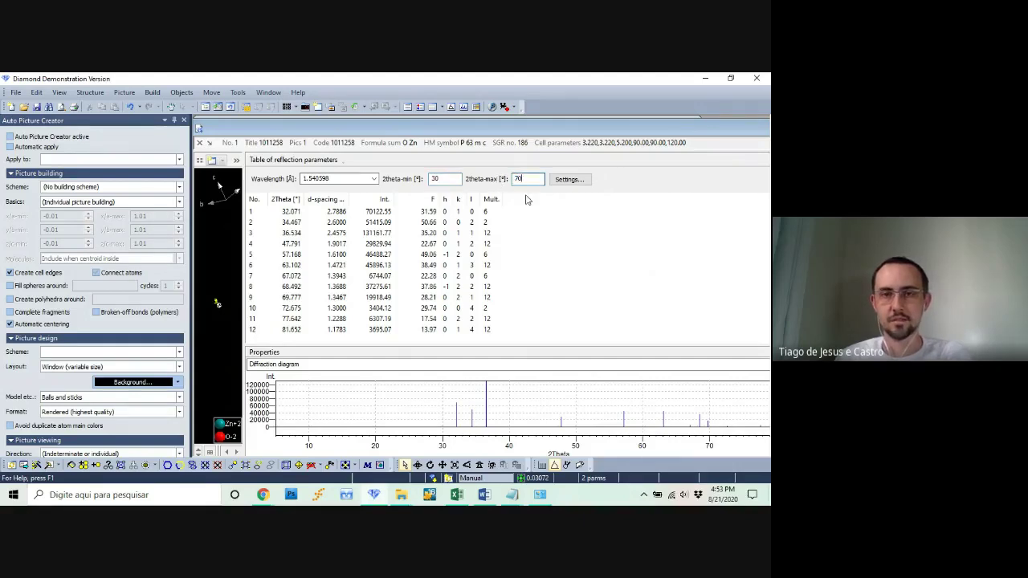
{"action": "key", "text": "Return"}
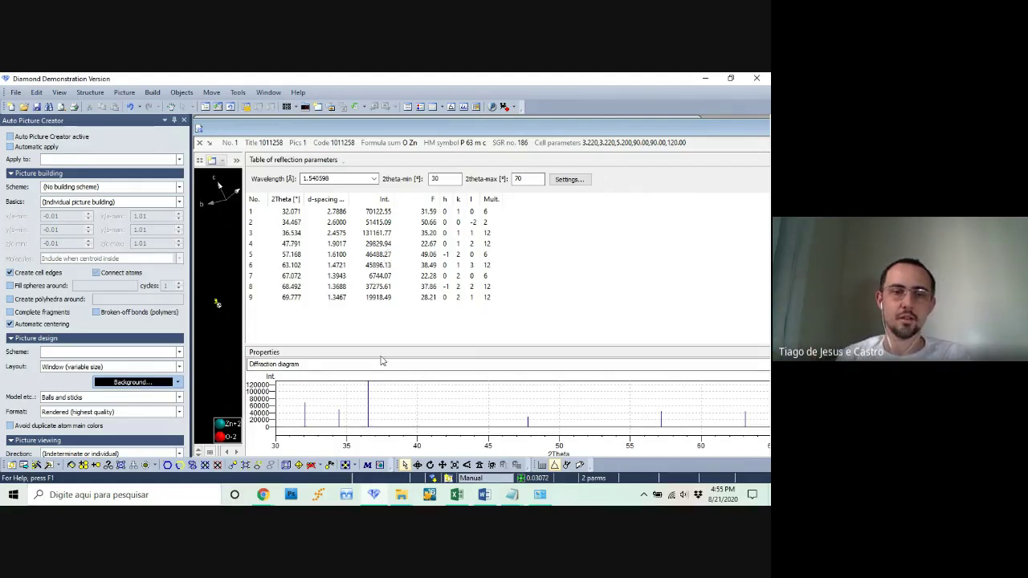
Step: Switch to the Crystallography Open Database results in Chrome, examine the zinc oxide entries' space groups and cell parameters, and return to Diamond
{"action": "left_click", "coordinate": [265, 495]}
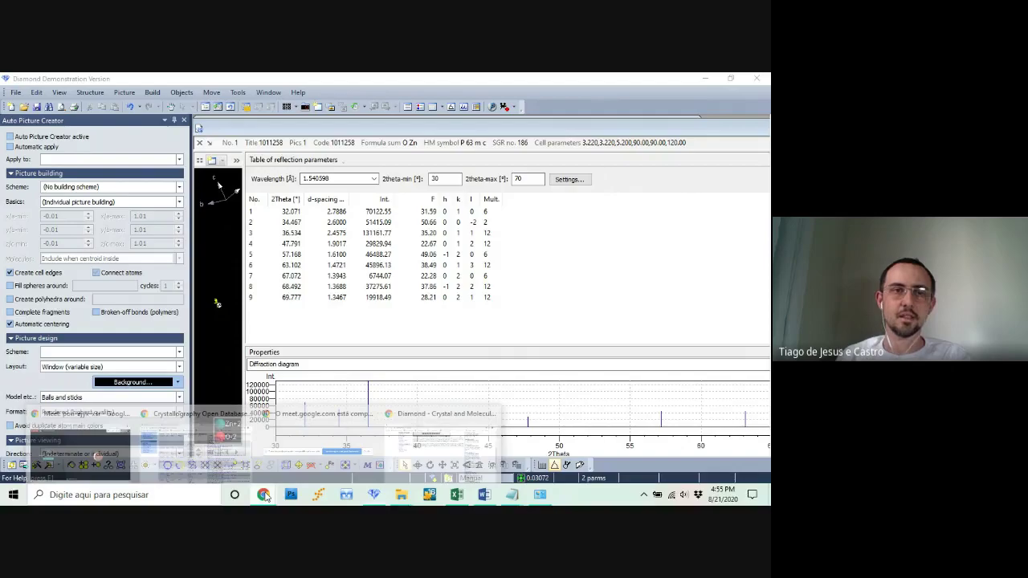
{"action": "left_click", "coordinate": [215, 418]}
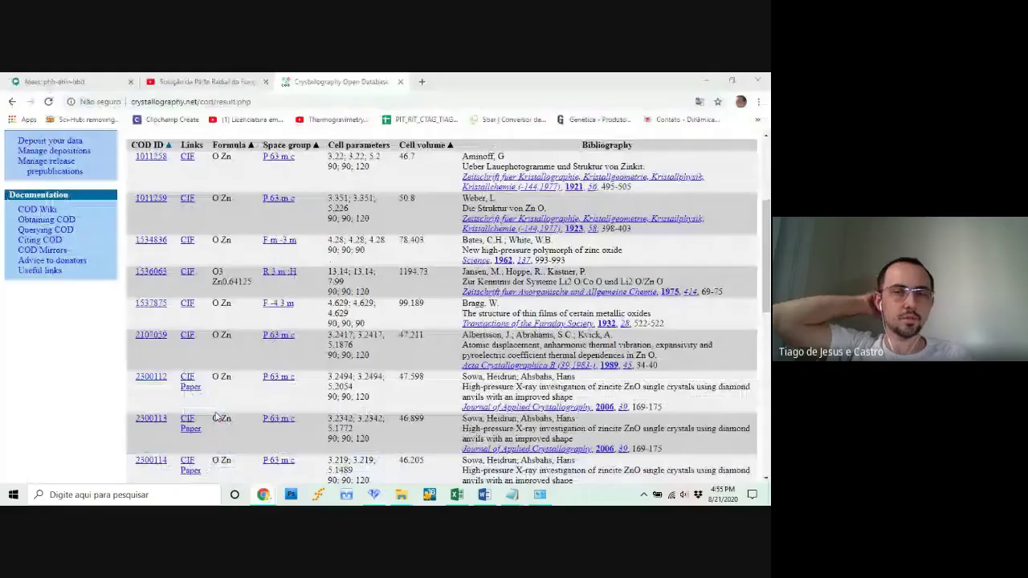
{"action": "scroll", "coordinate": [285, 211], "scroll_direction": "up", "scroll_amount": 3}
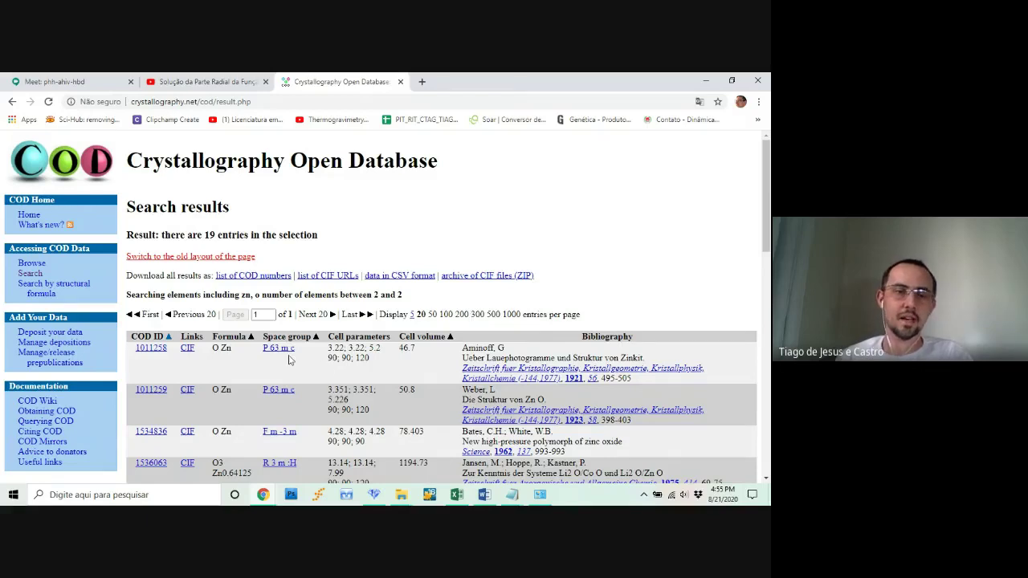
{"action": "scroll", "coordinate": [194, 364], "scroll_direction": "down", "scroll_amount": 1}
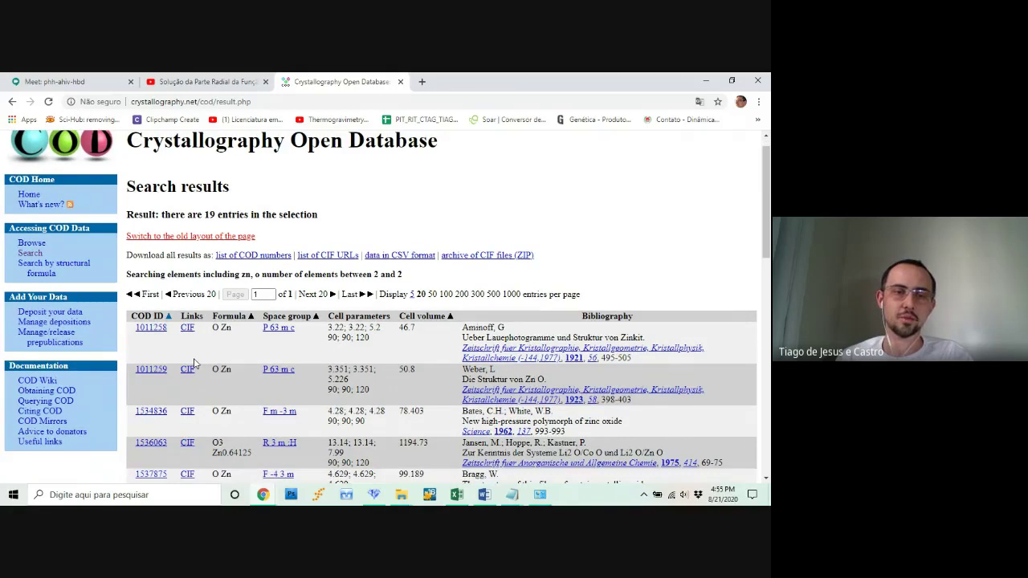
{"action": "scroll", "coordinate": [195, 364], "scroll_direction": "down", "scroll_amount": 2}
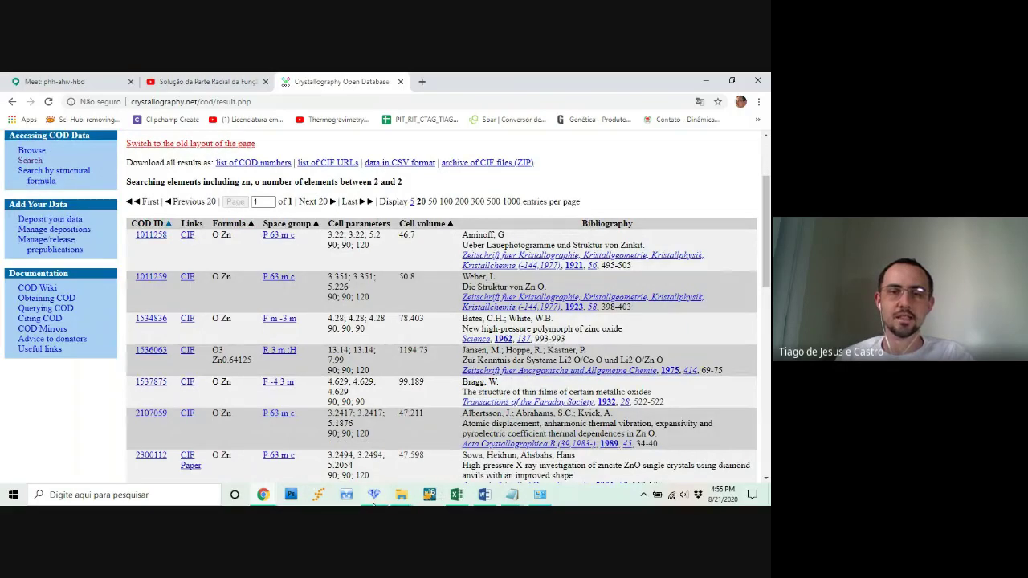
{"action": "left_click", "coordinate": [373, 497]}
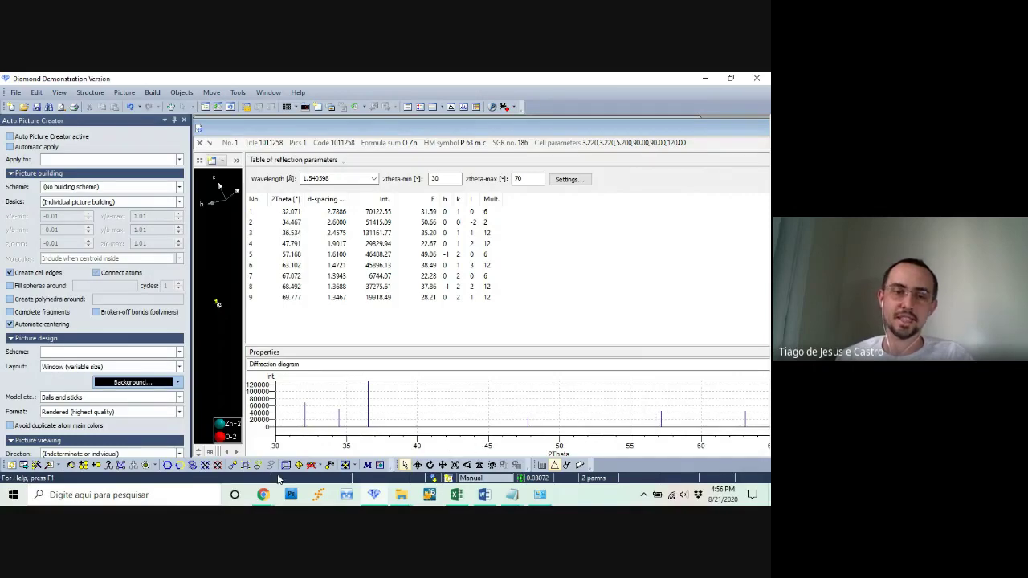
{"action": "left_click", "coordinate": [263, 496]}
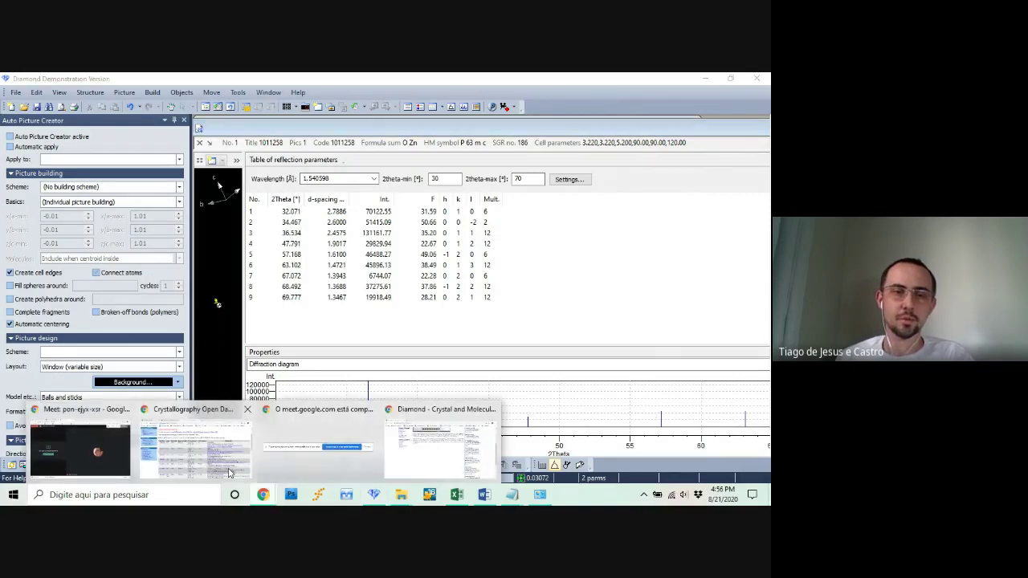
{"action": "left_click", "coordinate": [229, 472]}
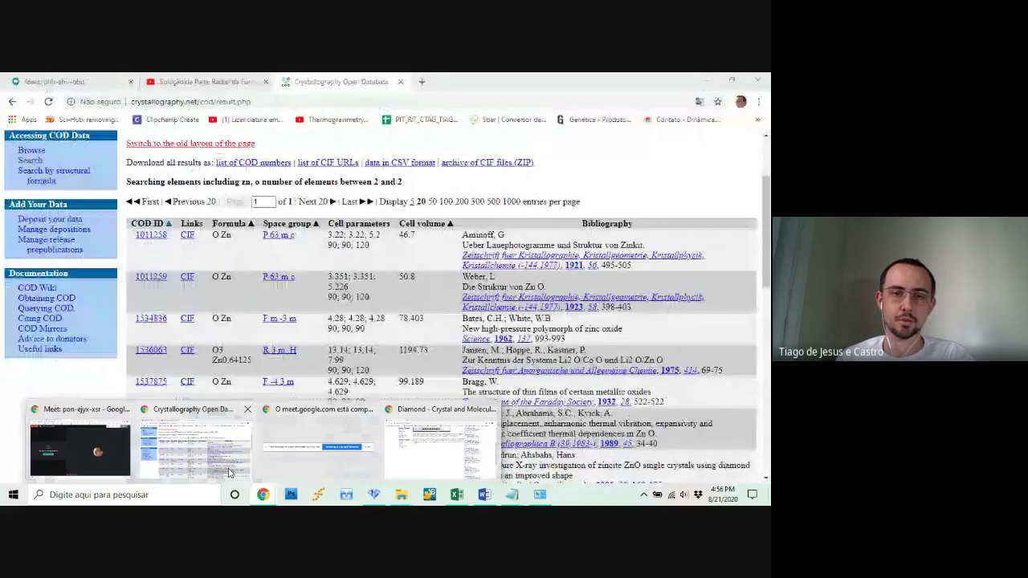
{"action": "scroll", "coordinate": [305, 386], "scroll_direction": "down", "scroll_amount": 3}
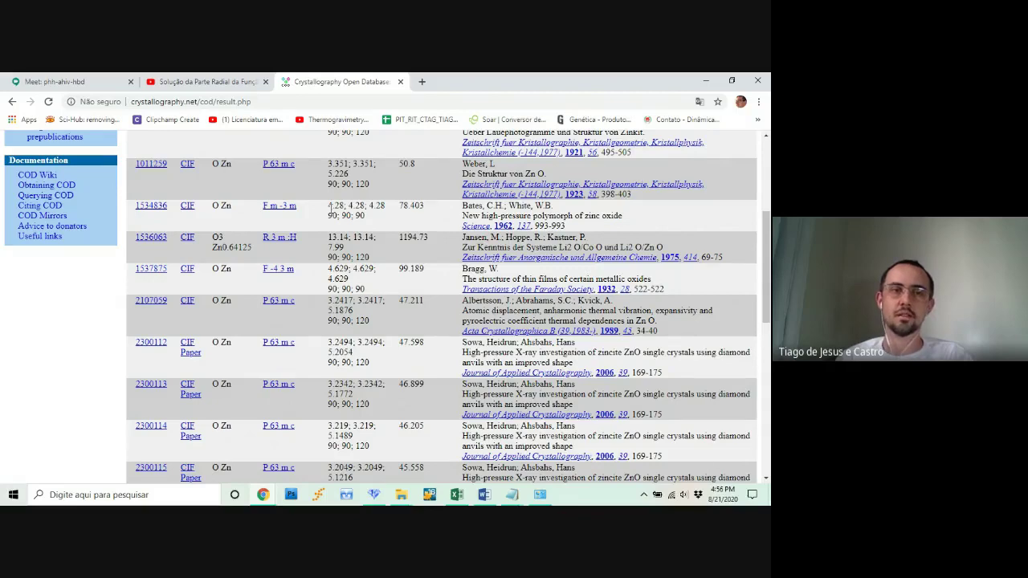
{"action": "scroll", "coordinate": [330, 208], "scroll_direction": "up", "scroll_amount": 5}
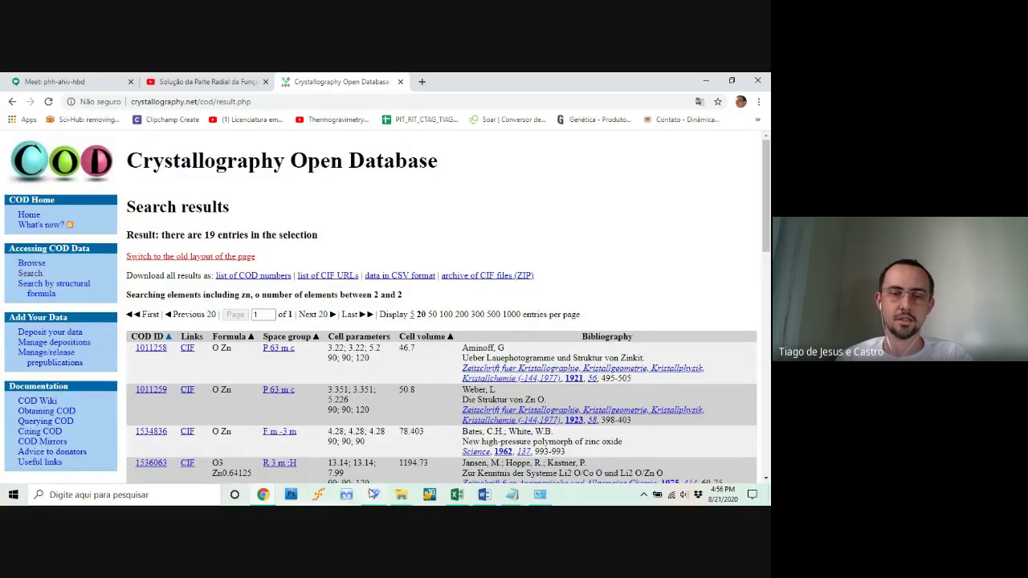
{"action": "mouse_move", "coordinate": [374, 494]}
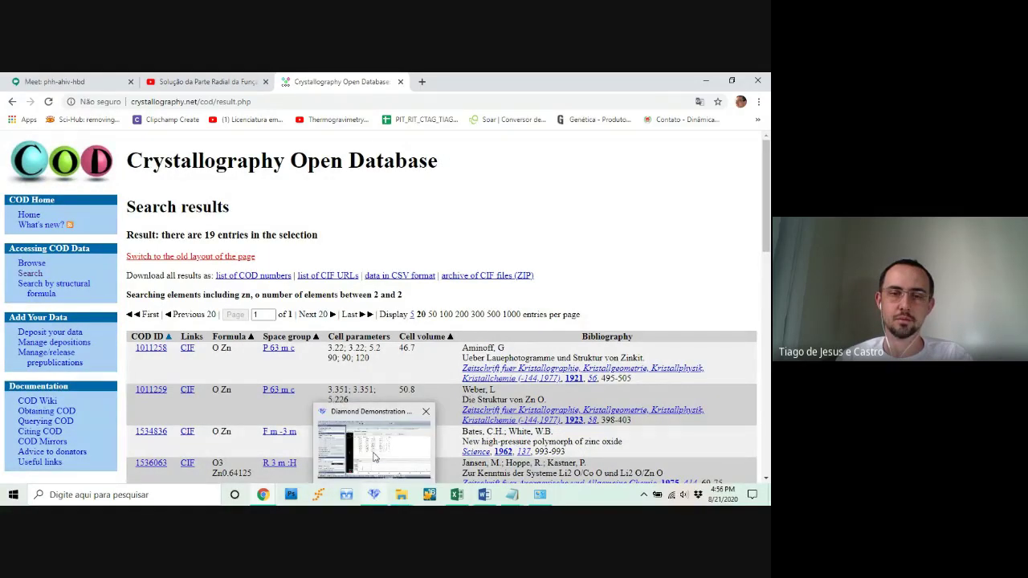
{"action": "left_click", "coordinate": [373, 457]}
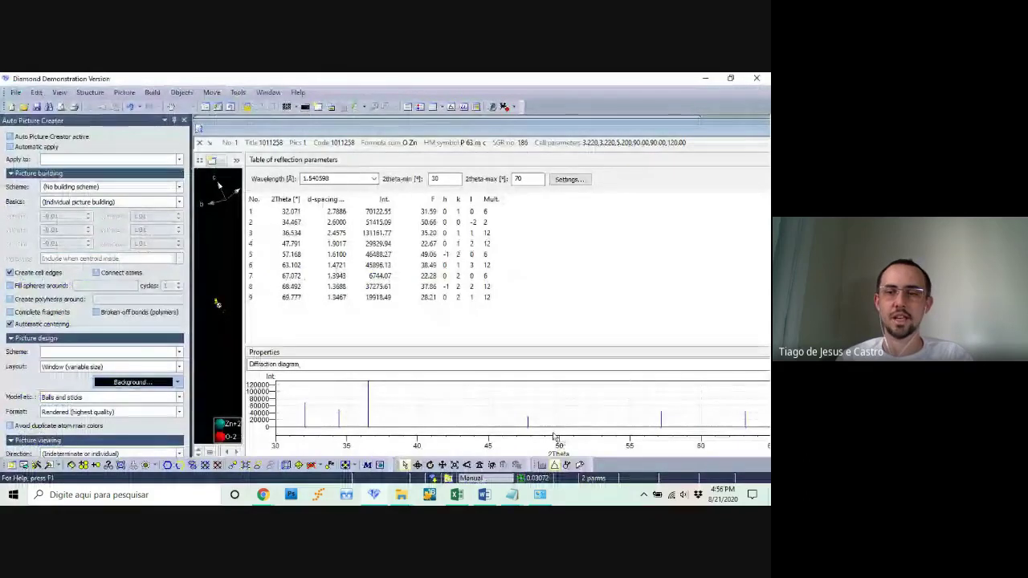